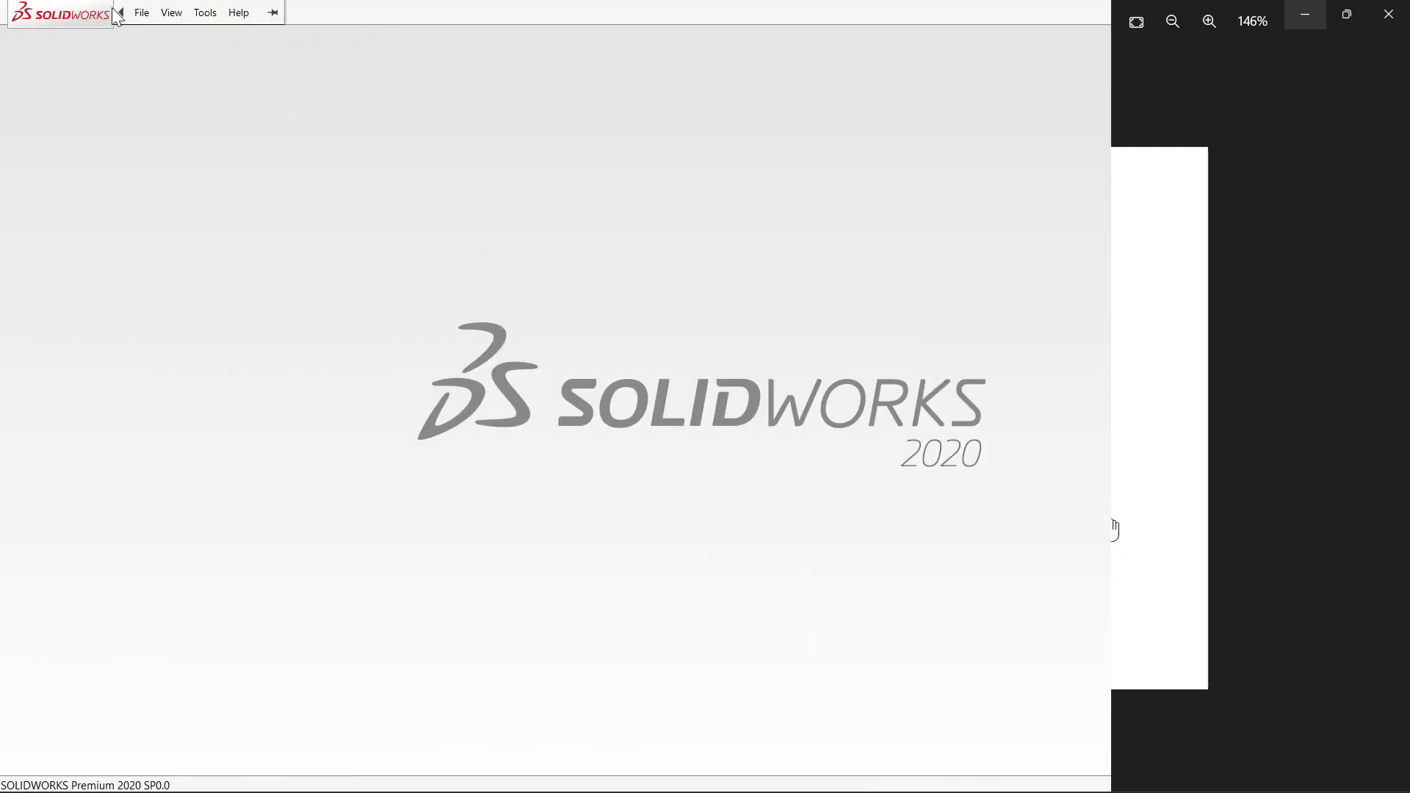
- Create a new blank SOLIDWORKS part document (Part2) from File > New
{"action": "left_click", "coordinate": [142, 13]}
{"action": "left_click", "coordinate": [155, 35]}
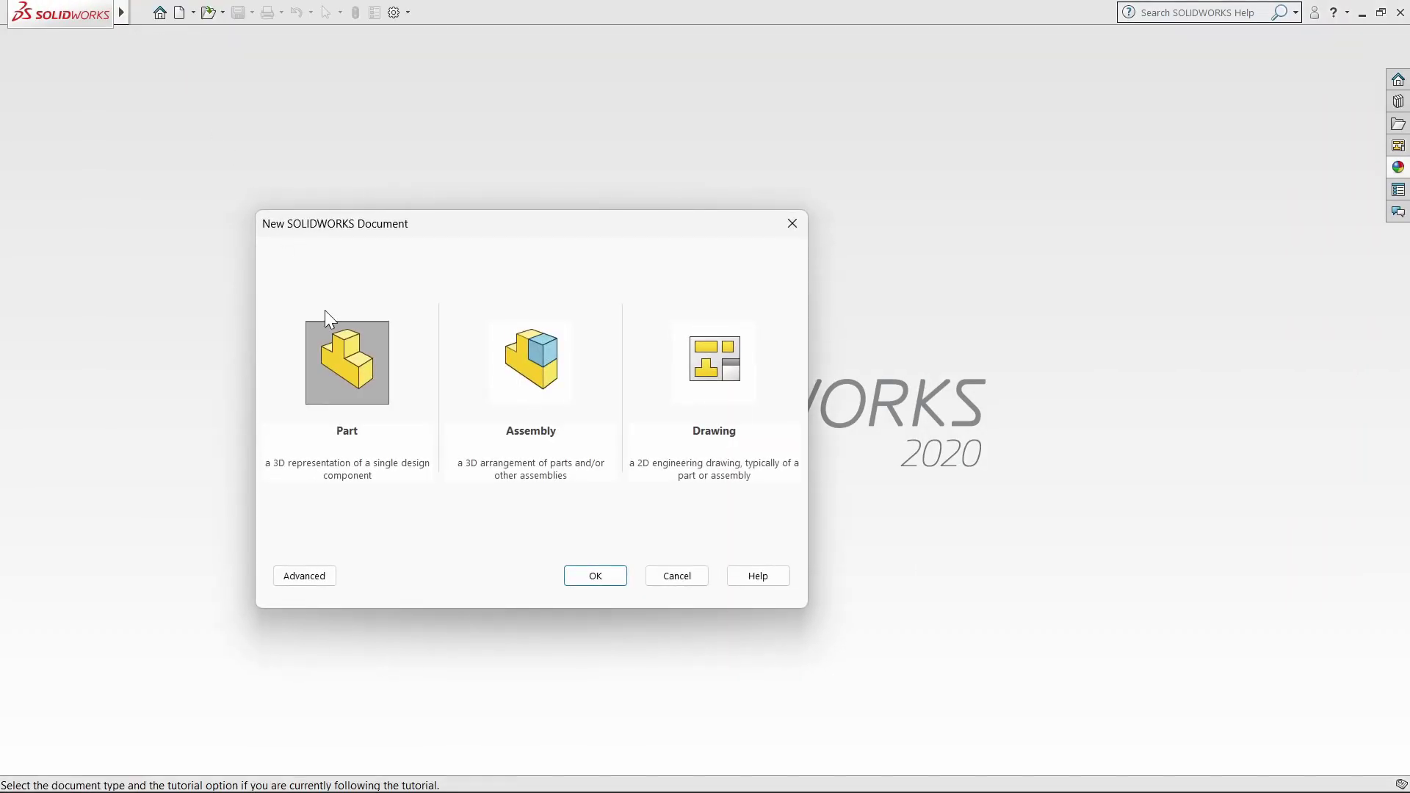
{"action": "left_click", "coordinate": [357, 356]}
{"action": "left_click", "coordinate": [606, 577]}
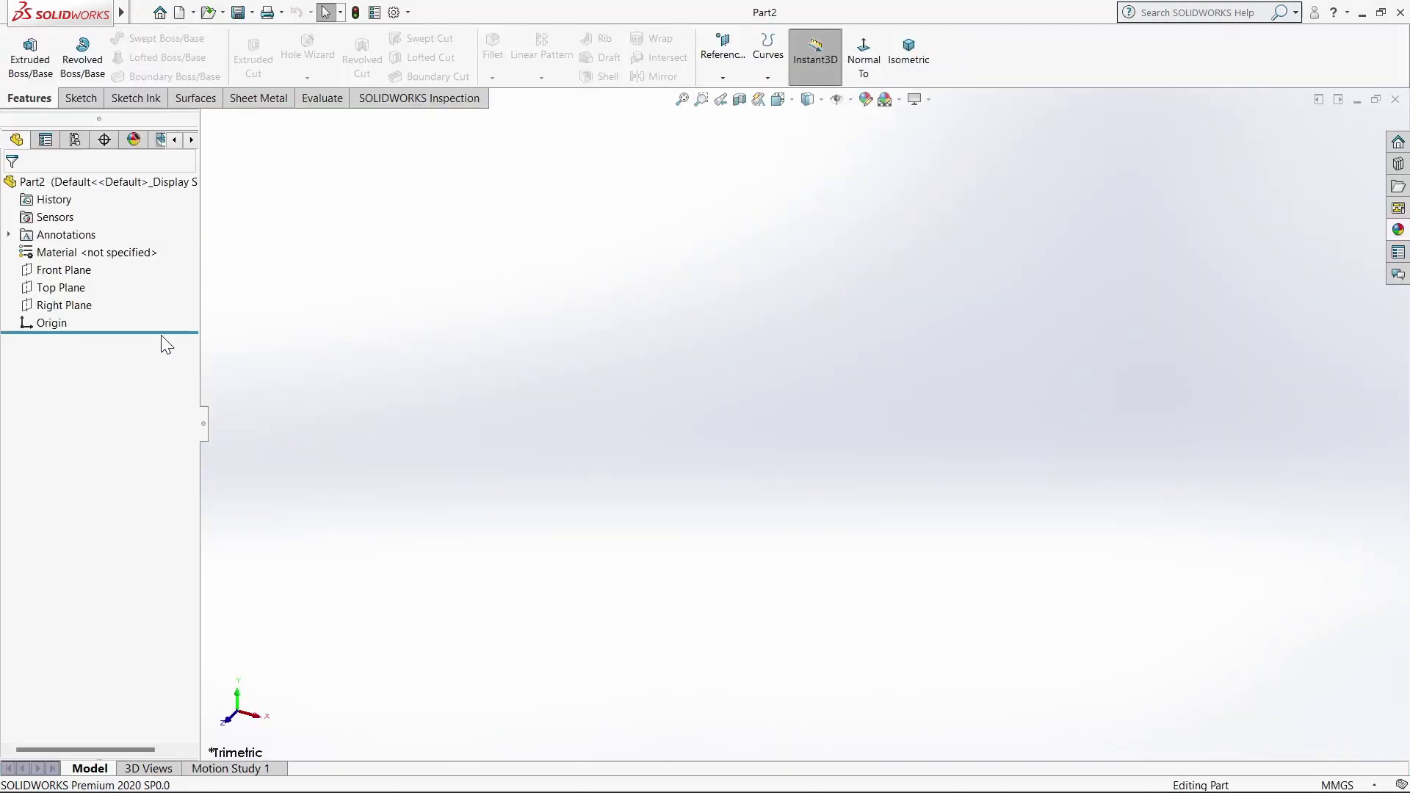
- On the Top Plane, sketch a centre rectangle centred on the origin
{"action": "left_click", "coordinate": [73, 288]}
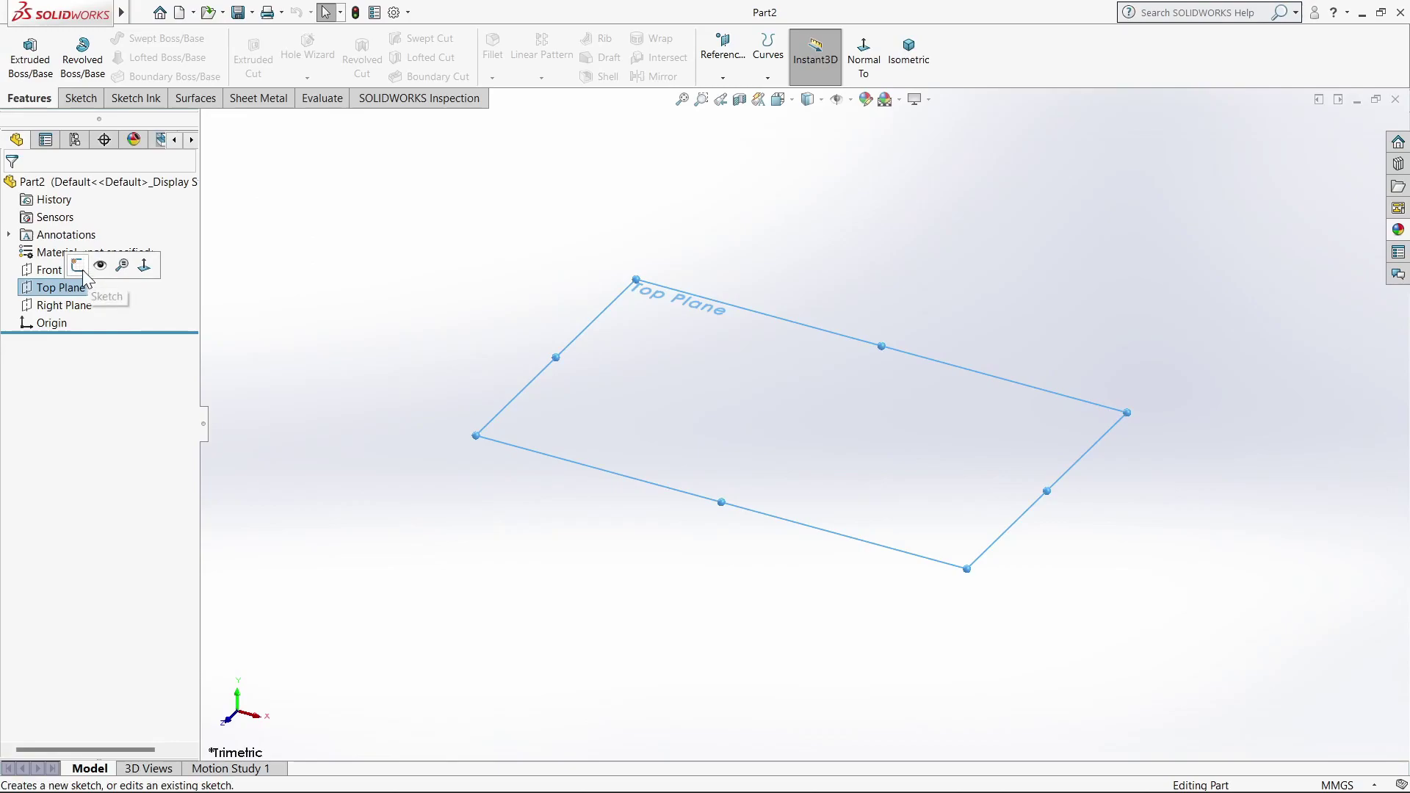
{"action": "left_click", "coordinate": [78, 266]}
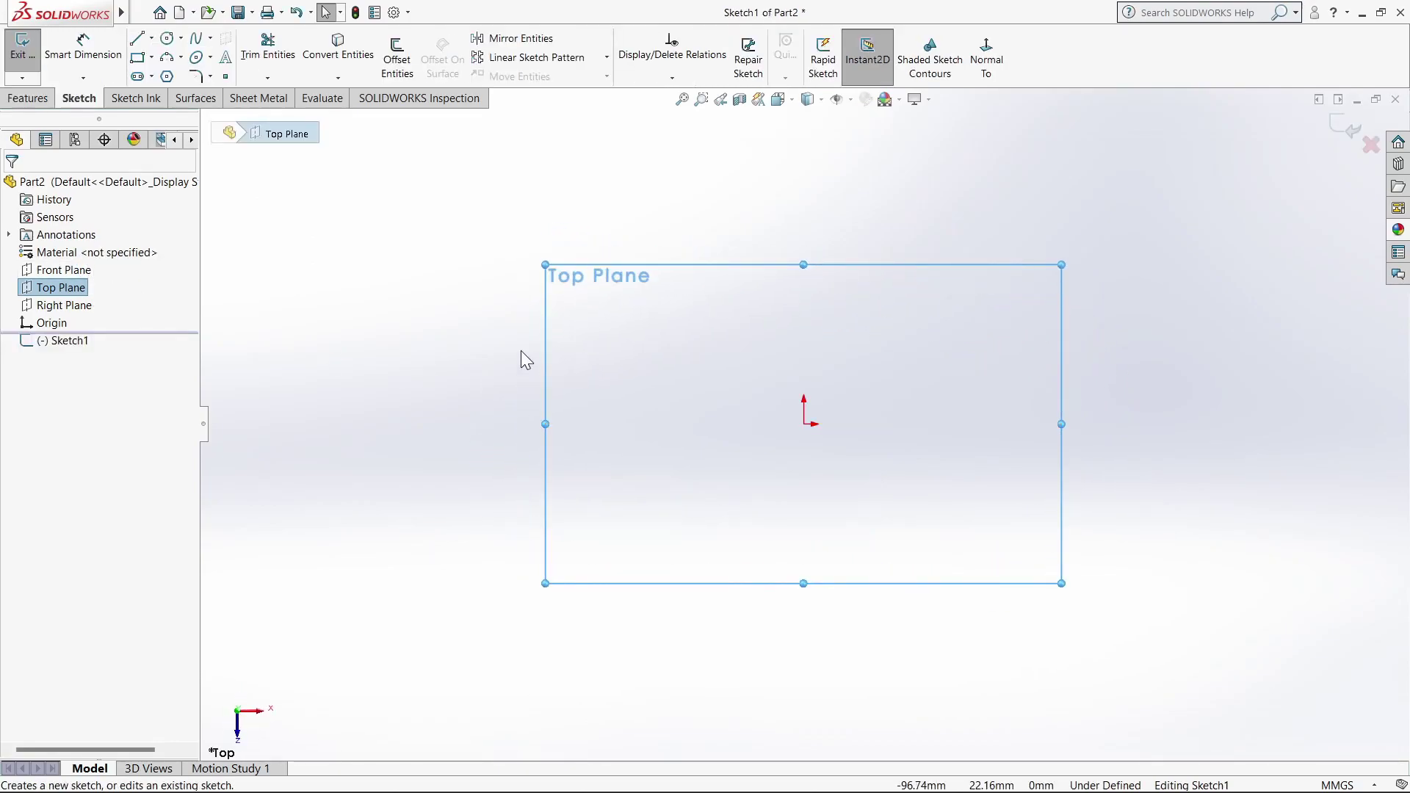
{"action": "left_click", "coordinate": [138, 58]}
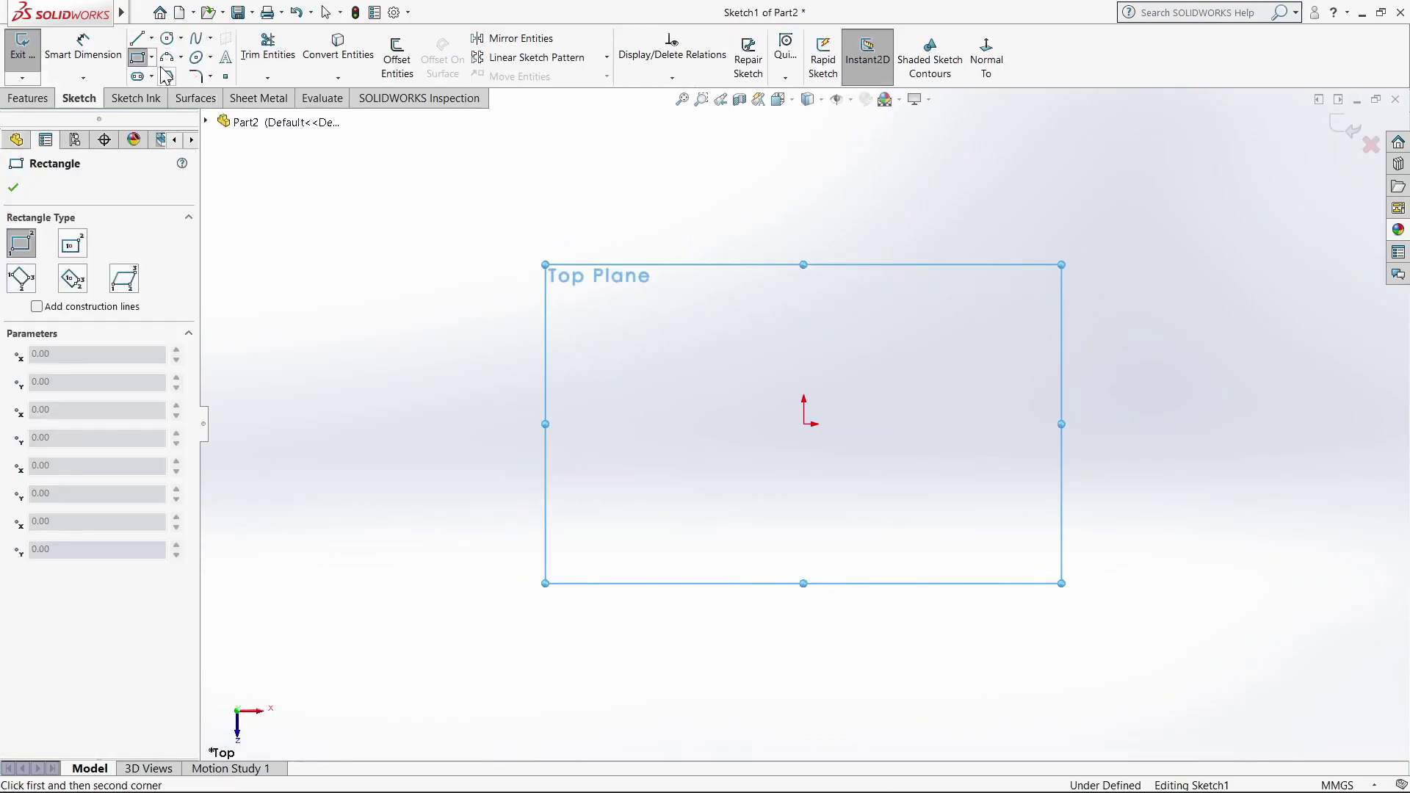
{"action": "left_click", "coordinate": [177, 97]}
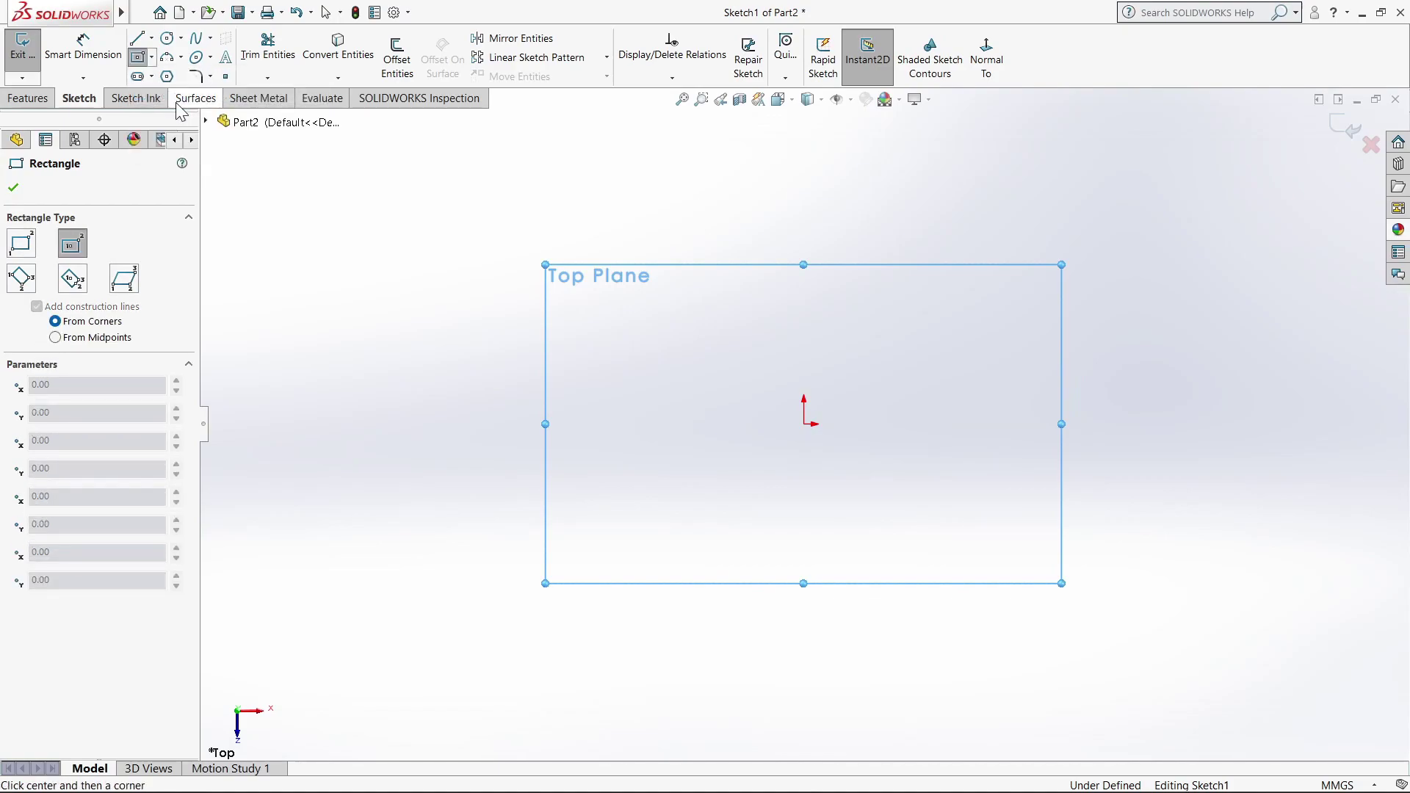
{"action": "left_click", "coordinate": [804, 424]}
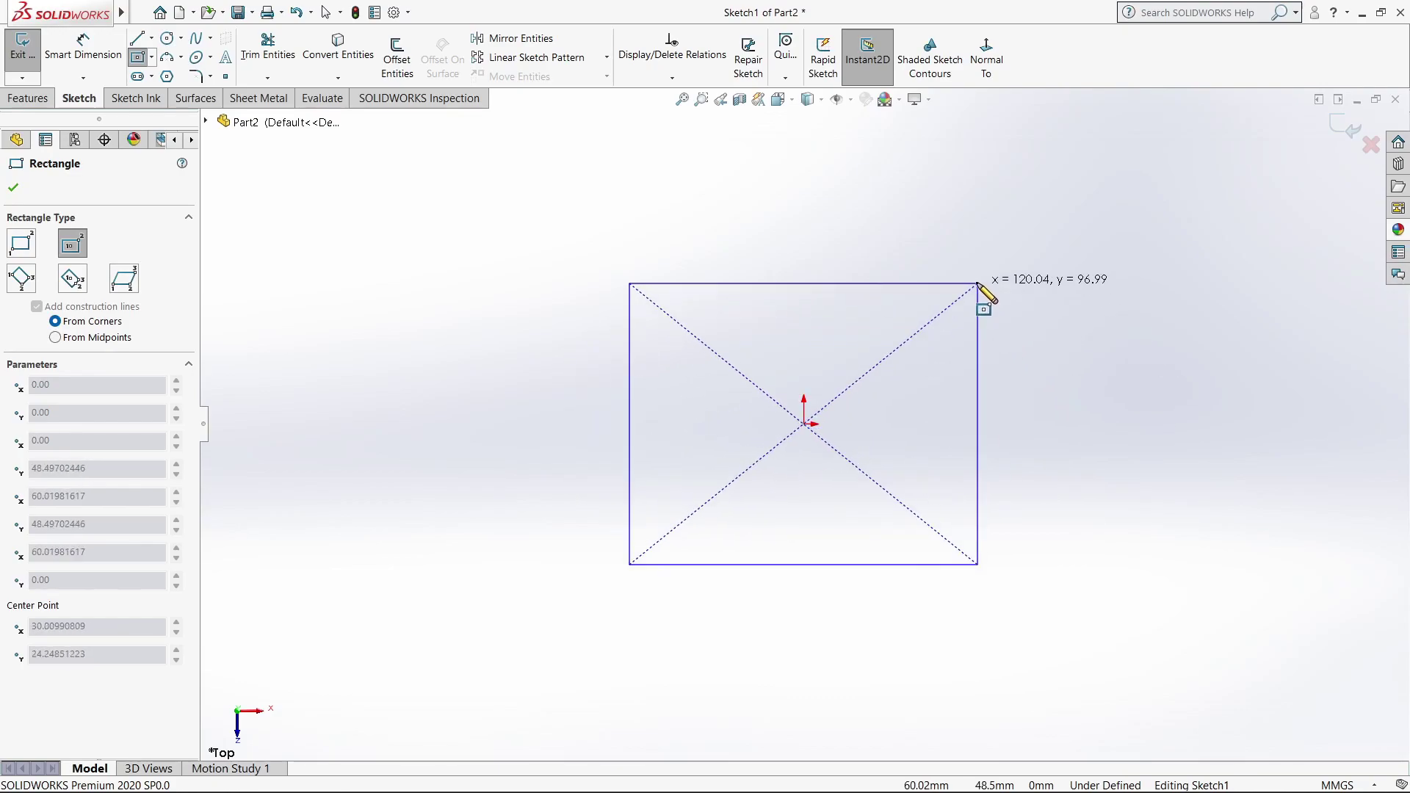
{"action": "left_click", "coordinate": [1012, 261]}
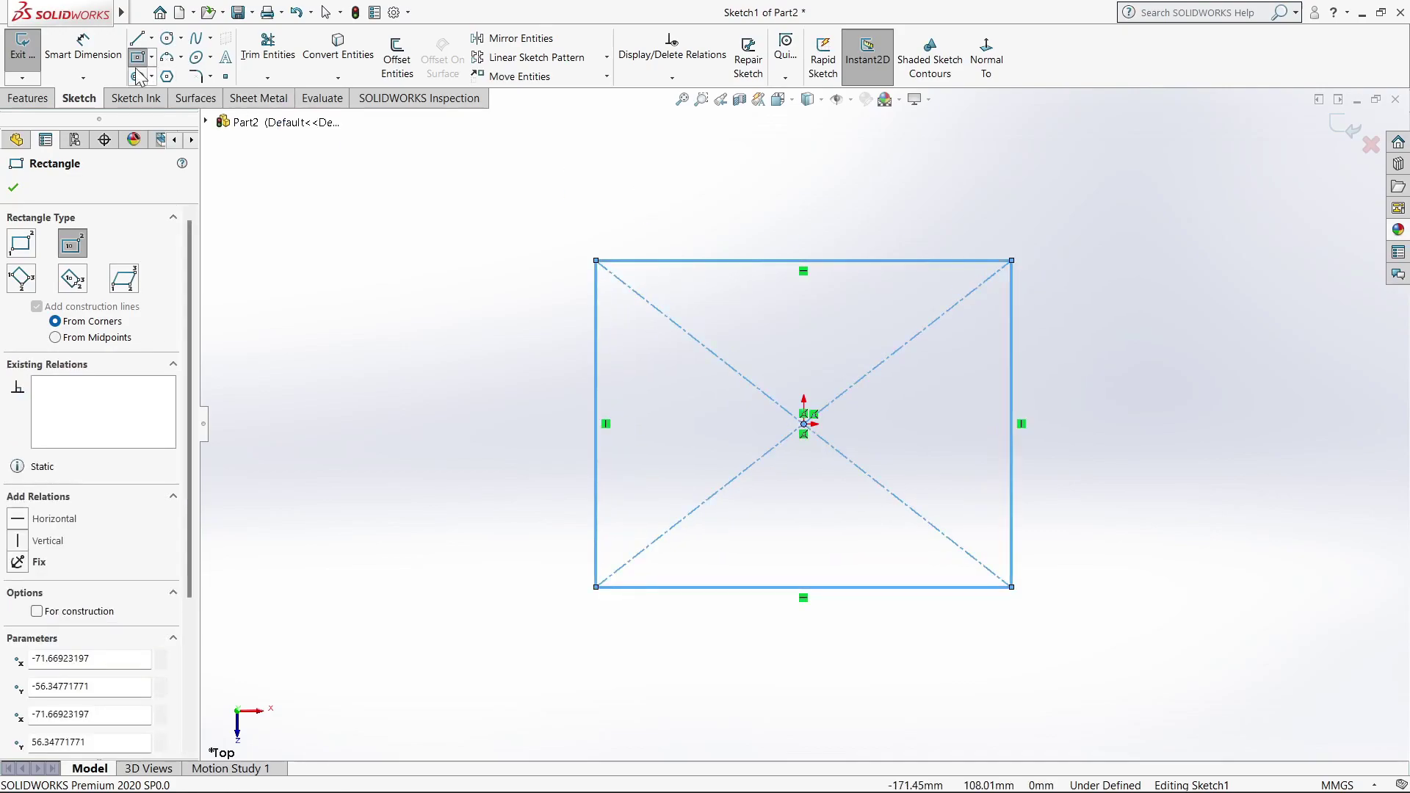
{"action": "key", "text": "Escape"}
- Dimension the rectangle 130 mm wide by 75 mm tall and exit the sketch
{"action": "left_click", "coordinate": [63, 52]}
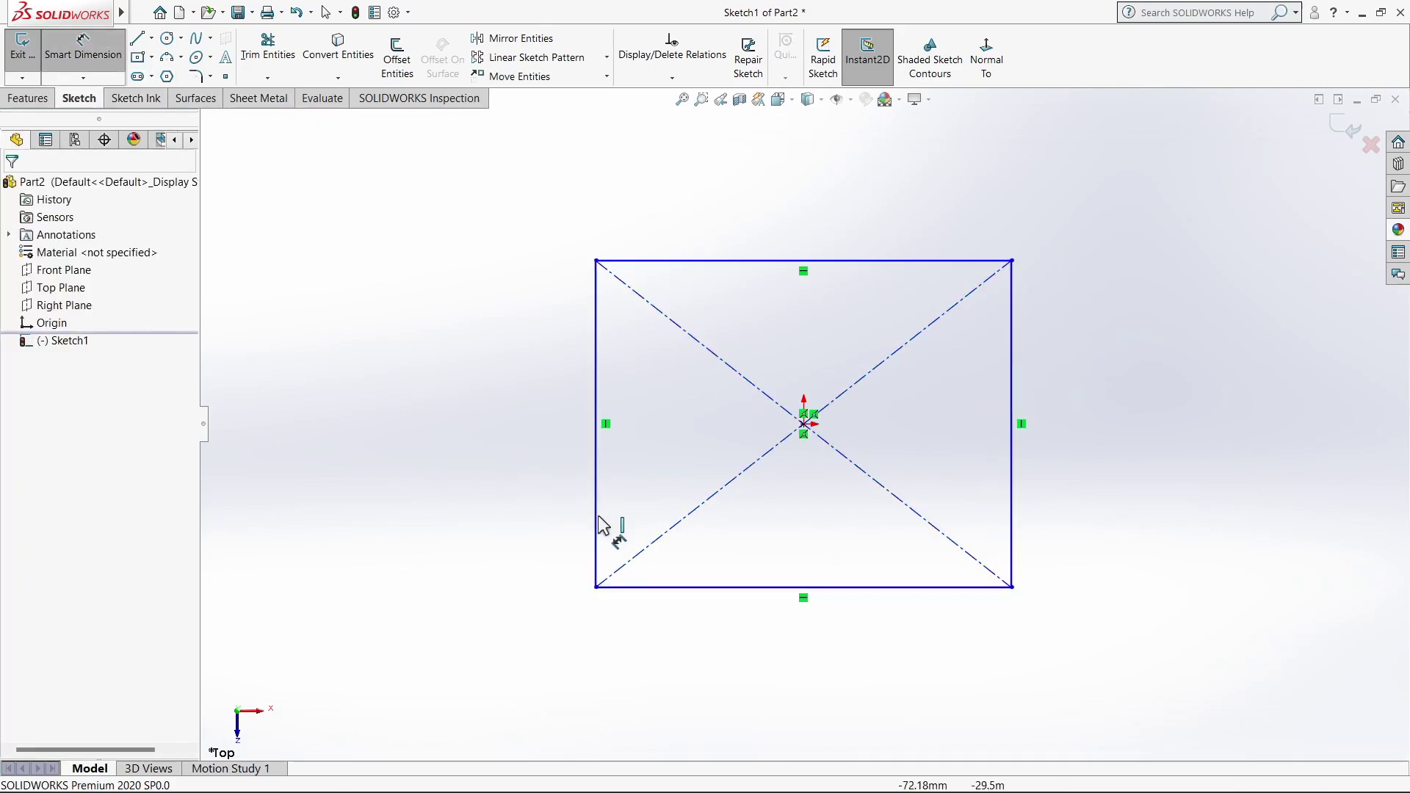
{"action": "left_click", "coordinate": [704, 587]}
{"action": "left_click", "coordinate": [715, 661]}
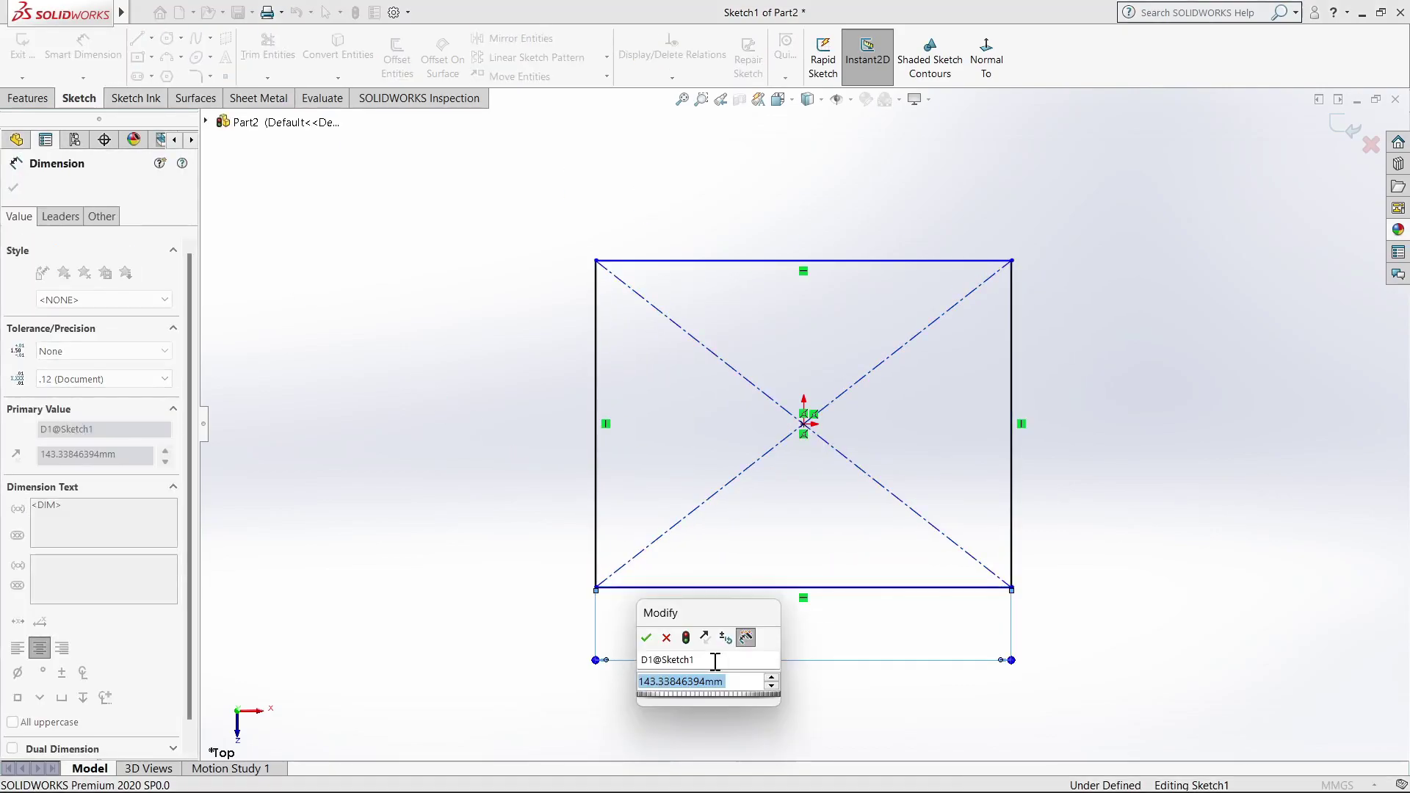
{"action": "type", "text": "130"}
{"action": "key", "text": "Return"}
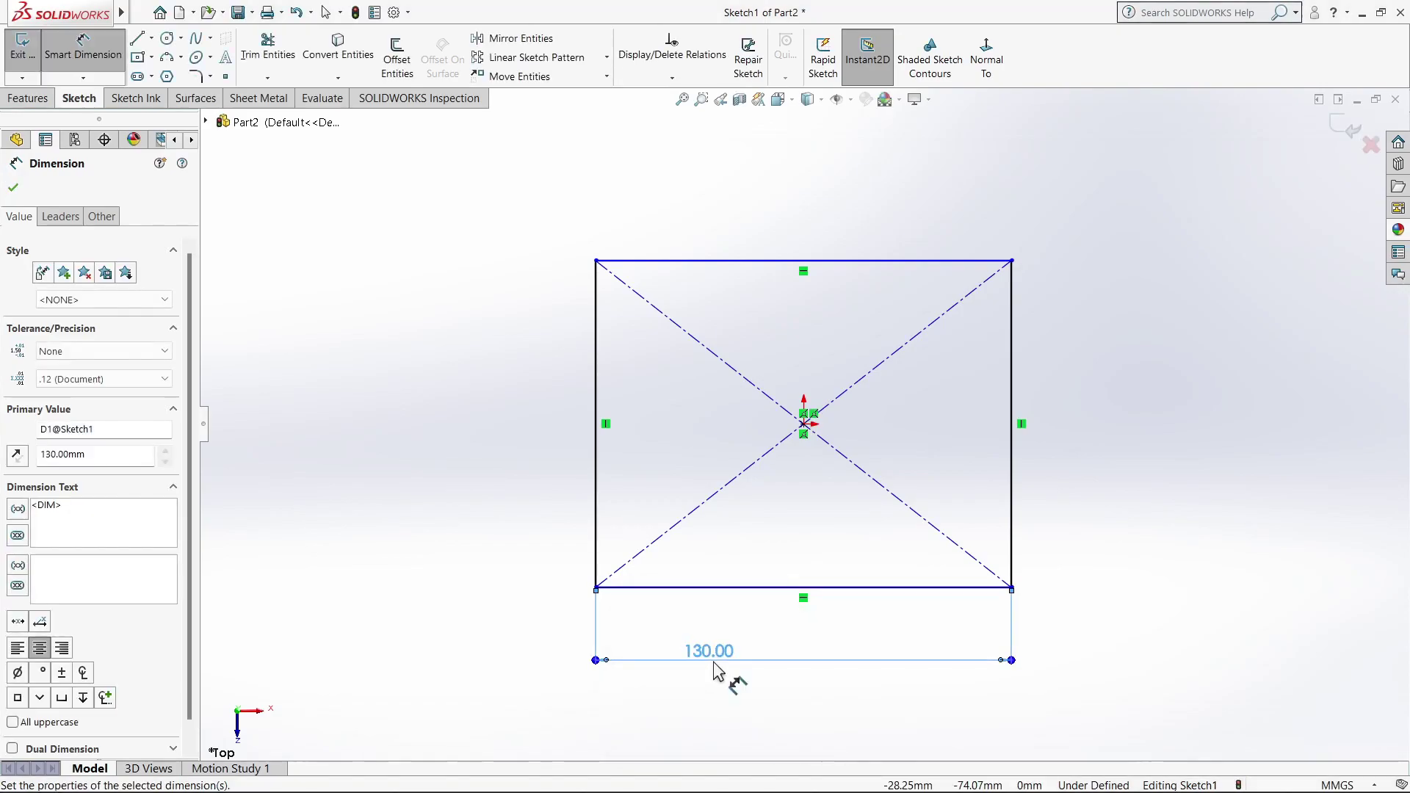
{"action": "left_click", "coordinate": [1013, 486]}
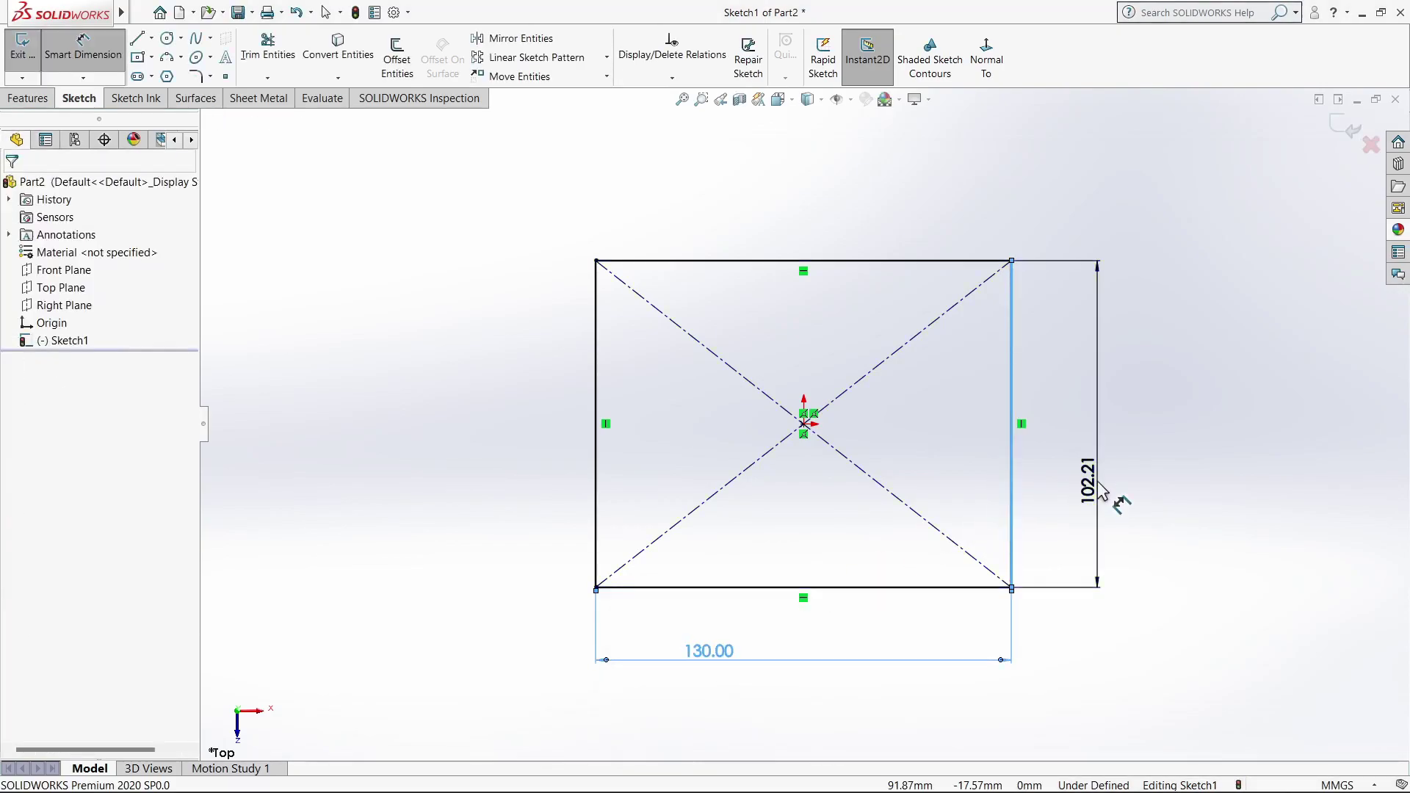
{"action": "left_click", "coordinate": [1100, 482]}
{"action": "type", "text": "75"}
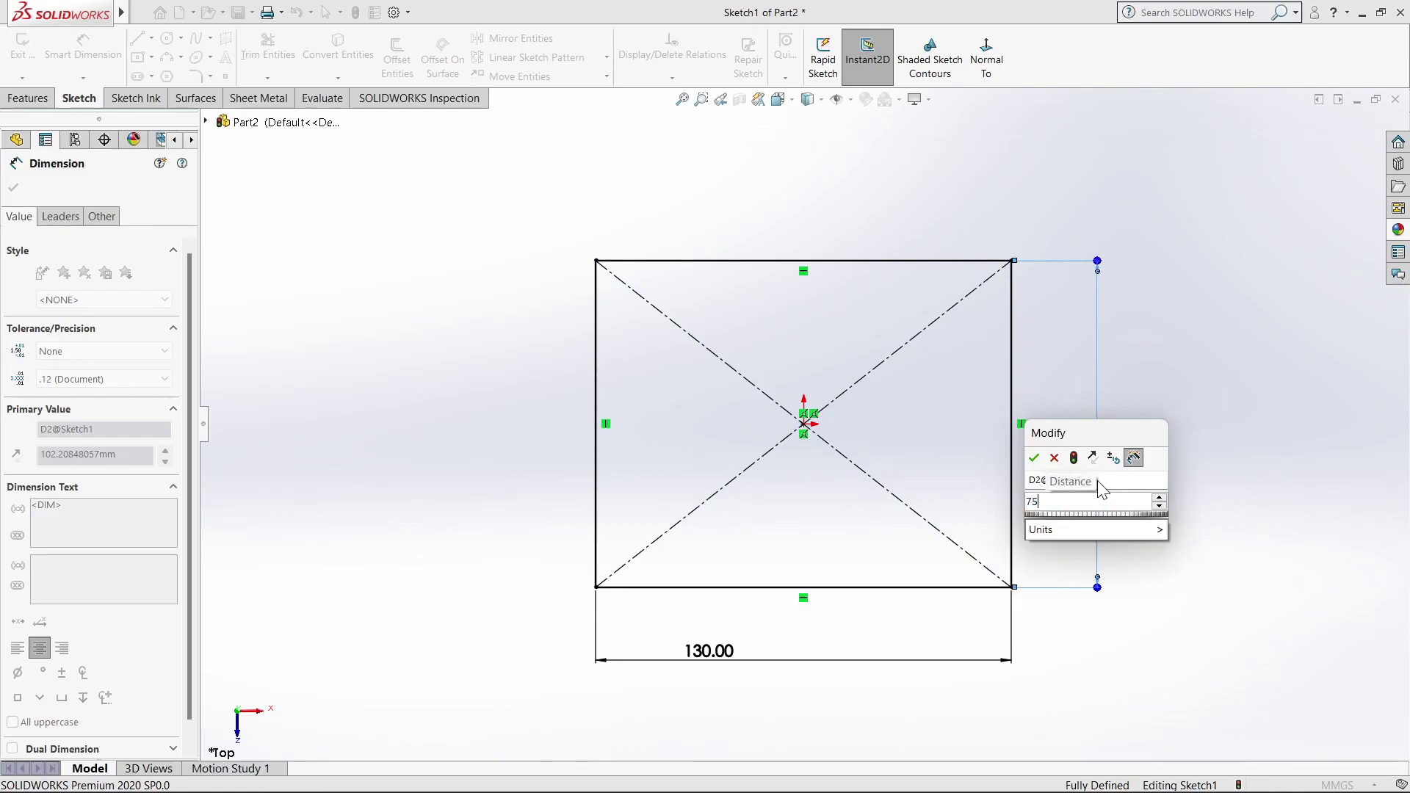
{"action": "key", "text": "Return"}
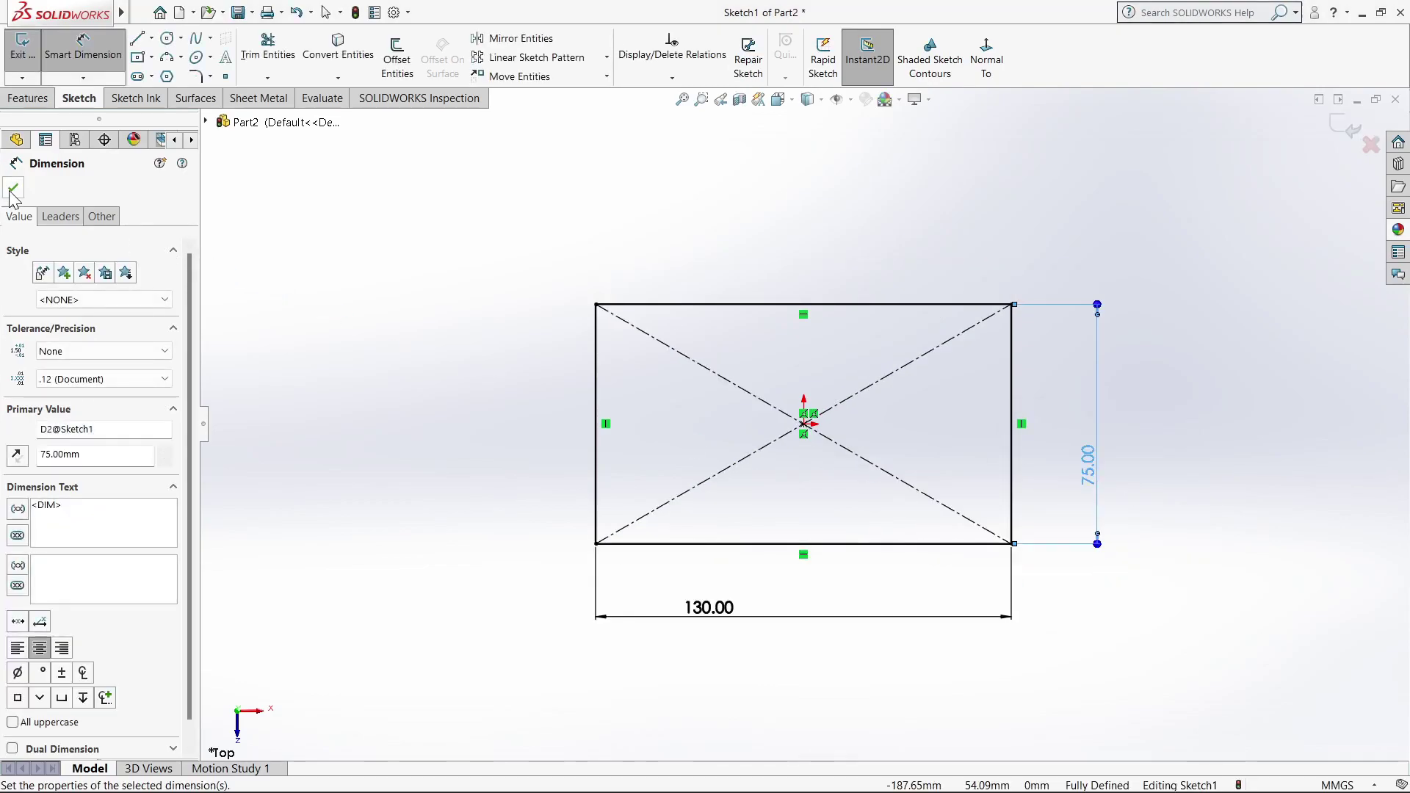
{"action": "left_click", "coordinate": [12, 191]}
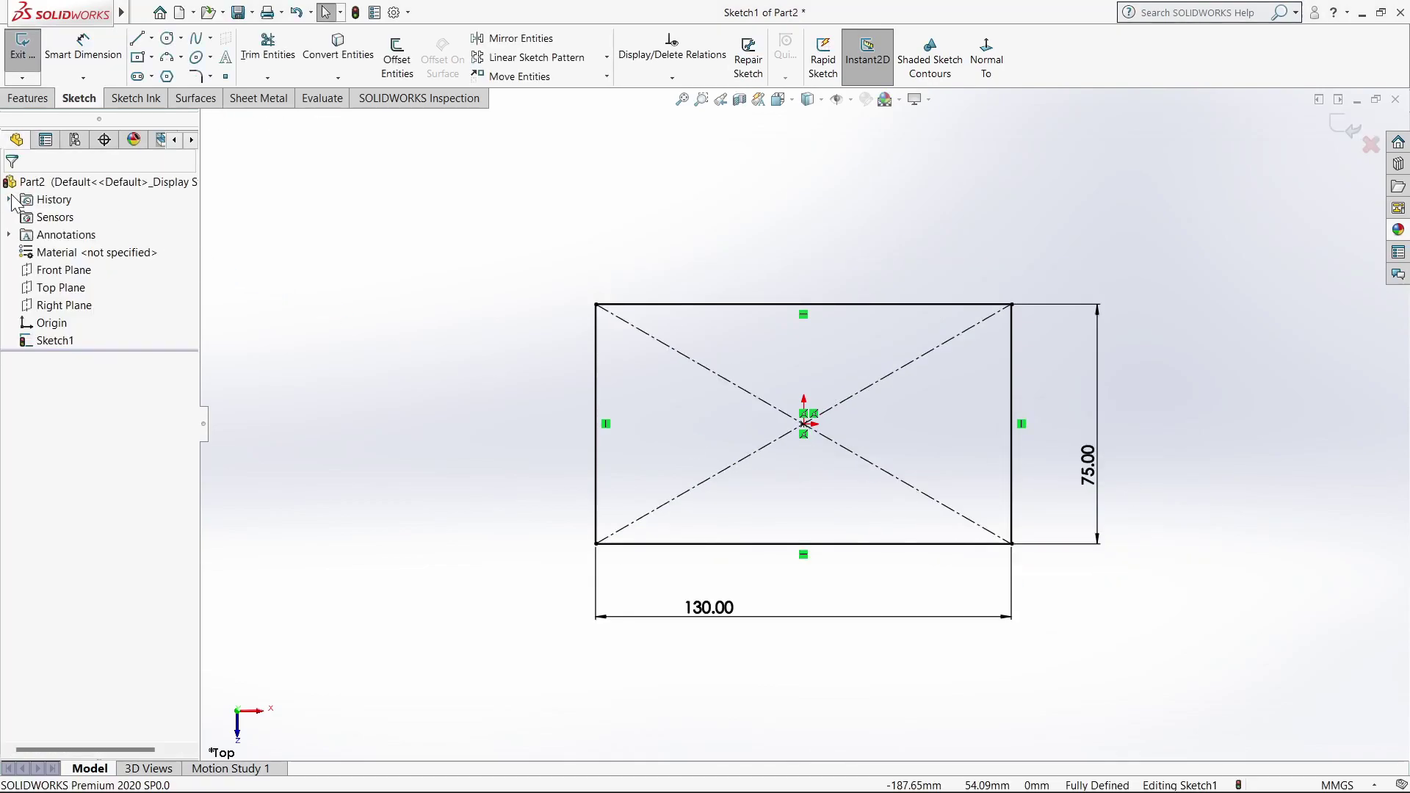
{"action": "left_click", "coordinate": [22, 65]}
- Extrude the rectangle 15 mm into the base plate
{"action": "left_click", "coordinate": [28, 58]}
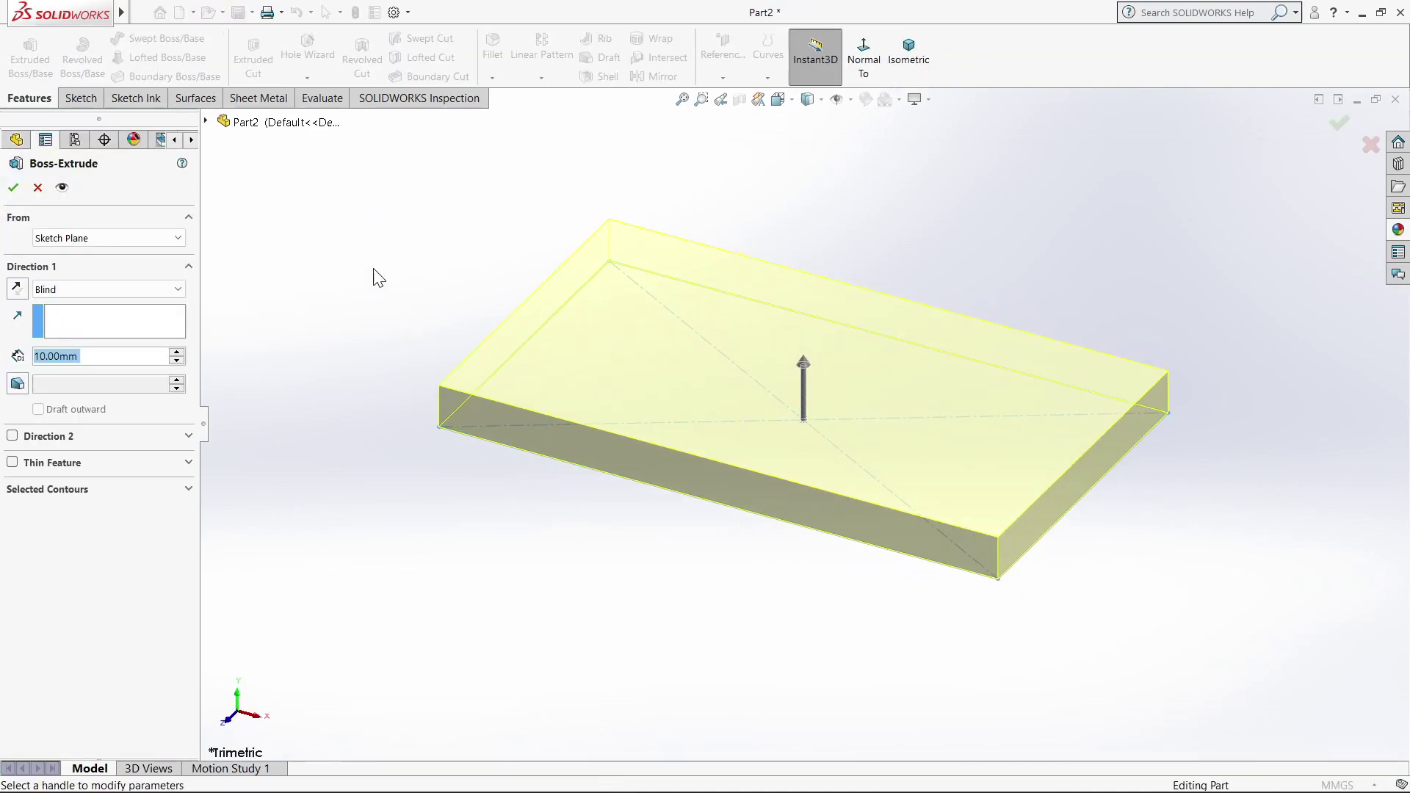
{"action": "type", "text": "15"}
{"action": "key", "text": "Return"}
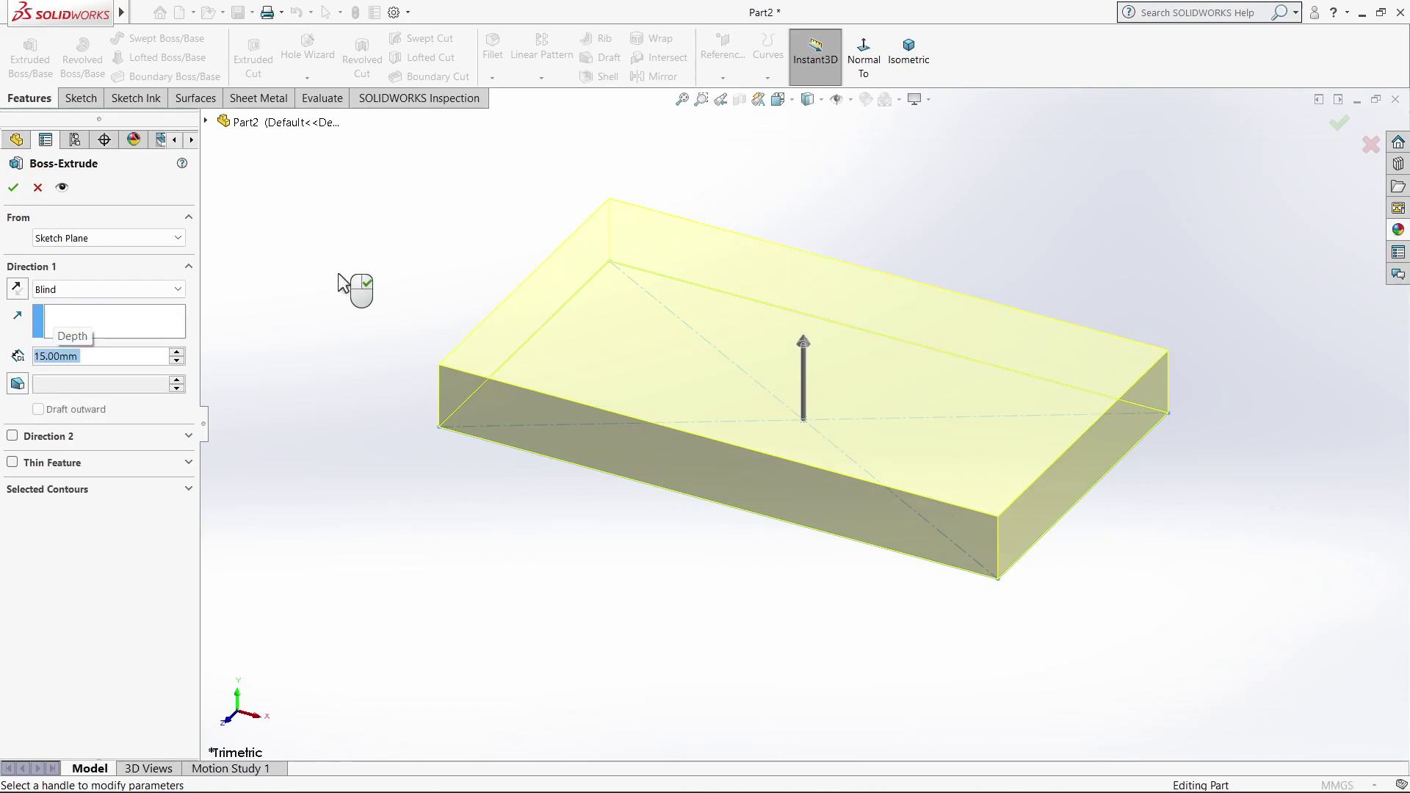
{"action": "left_click", "coordinate": [14, 188]}
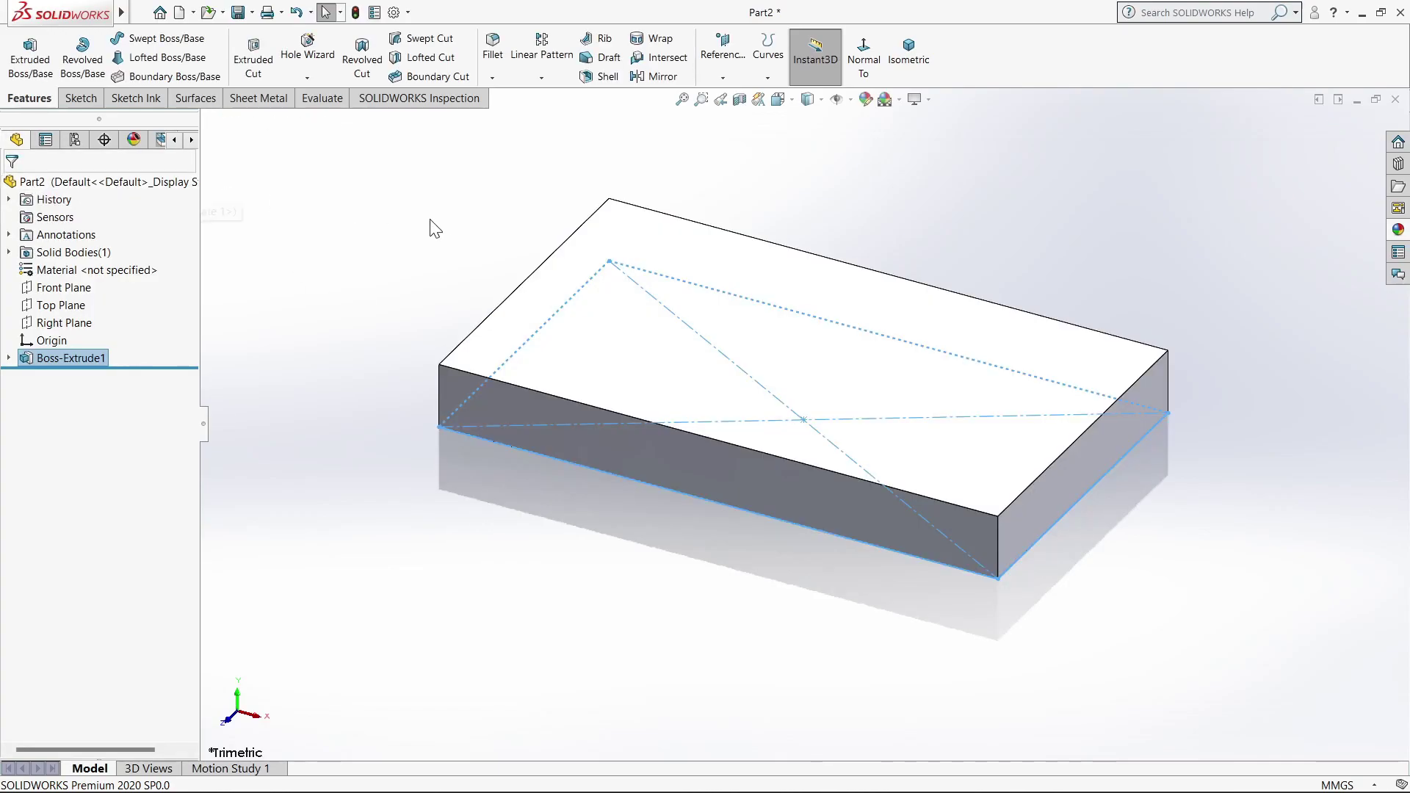
- Turn off RealView Graphics and select the plate's top face
{"action": "left_click", "coordinate": [929, 101]}
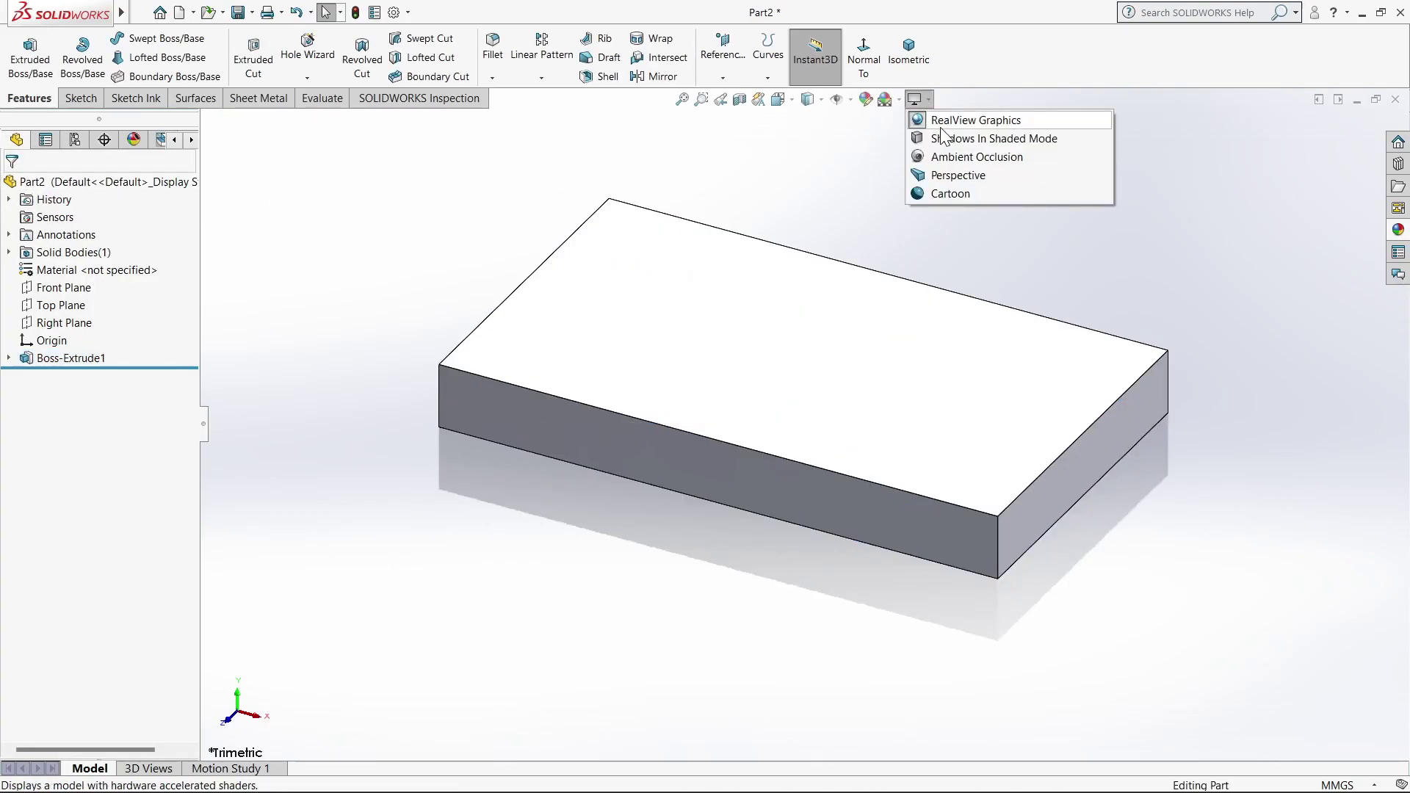
{"action": "left_click", "coordinate": [962, 121]}
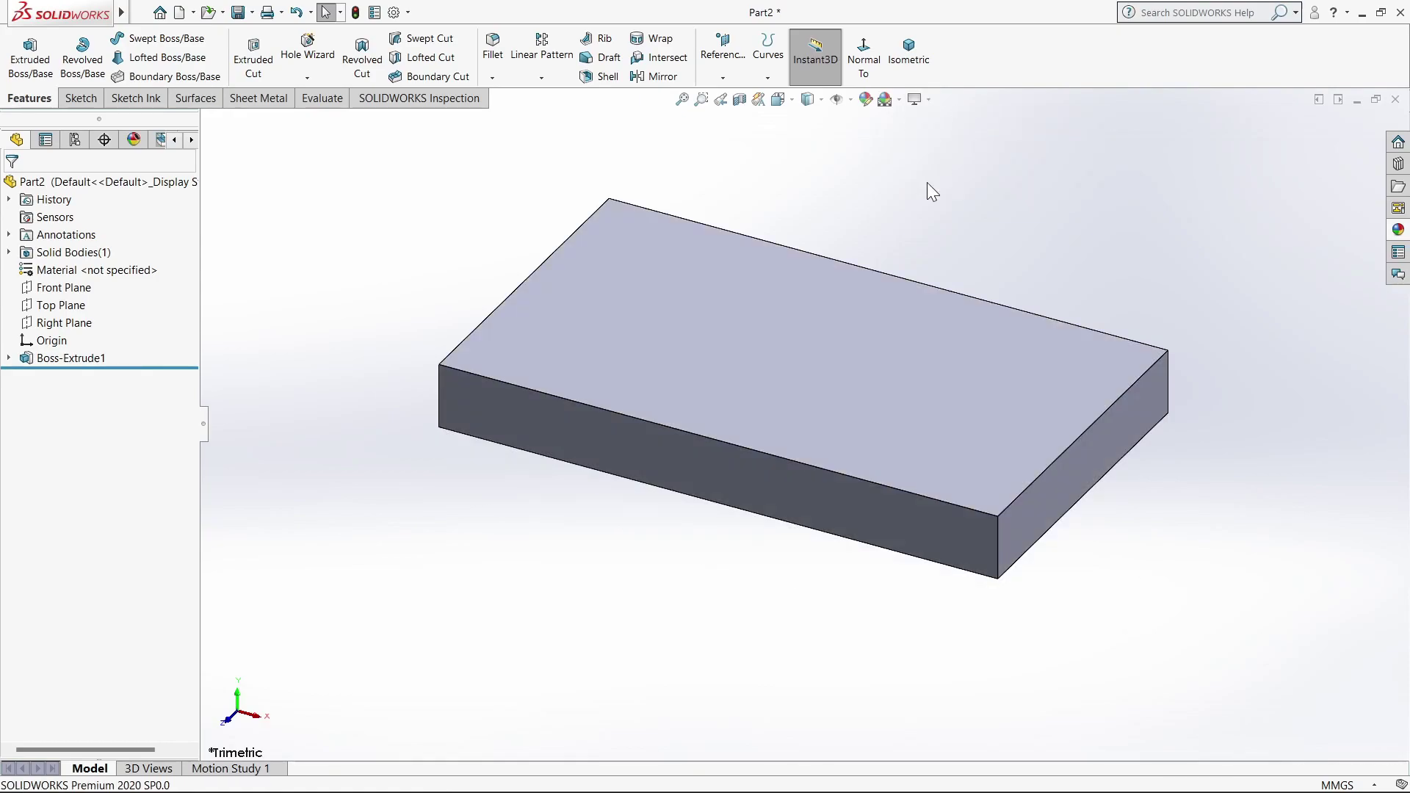
{"action": "left_click", "coordinate": [817, 288]}
- Sketch a corner-rectangle strip along the top edge of the plate's top face
{"action": "left_click", "coordinate": [878, 254]}
{"action": "left_click", "coordinate": [993, 65]}
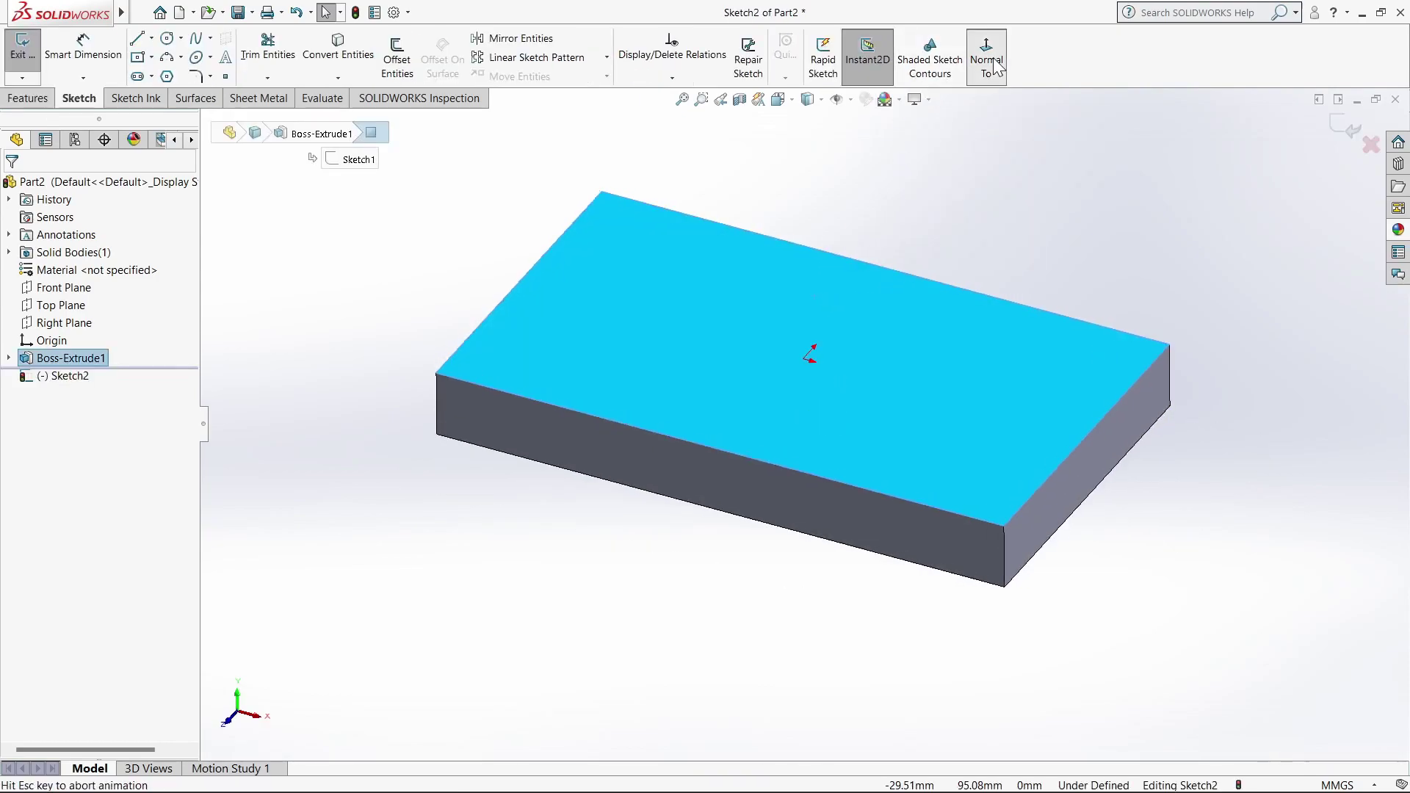
{"action": "left_click", "coordinate": [225, 162]}
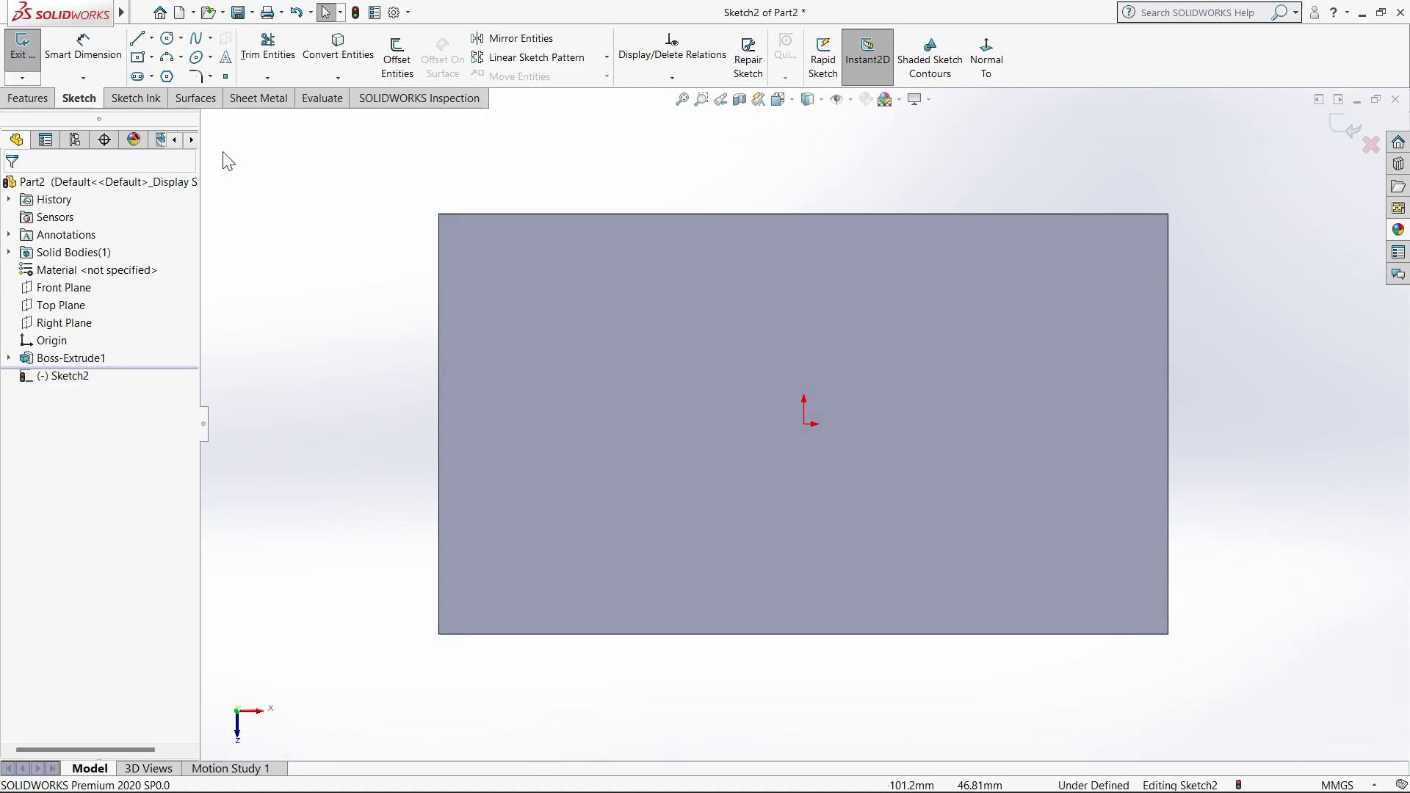
{"action": "left_click", "coordinate": [137, 57]}
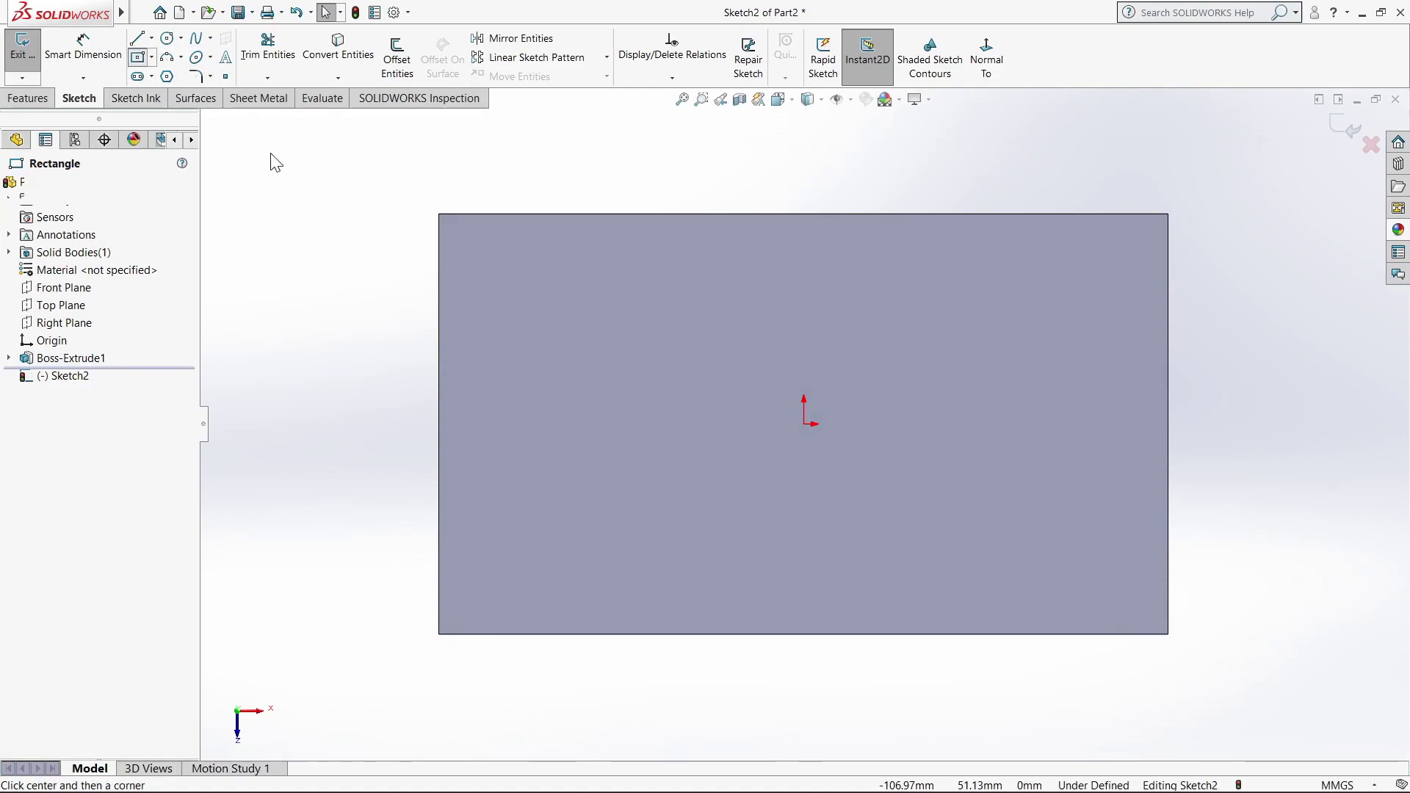
{"action": "left_click", "coordinate": [439, 214]}
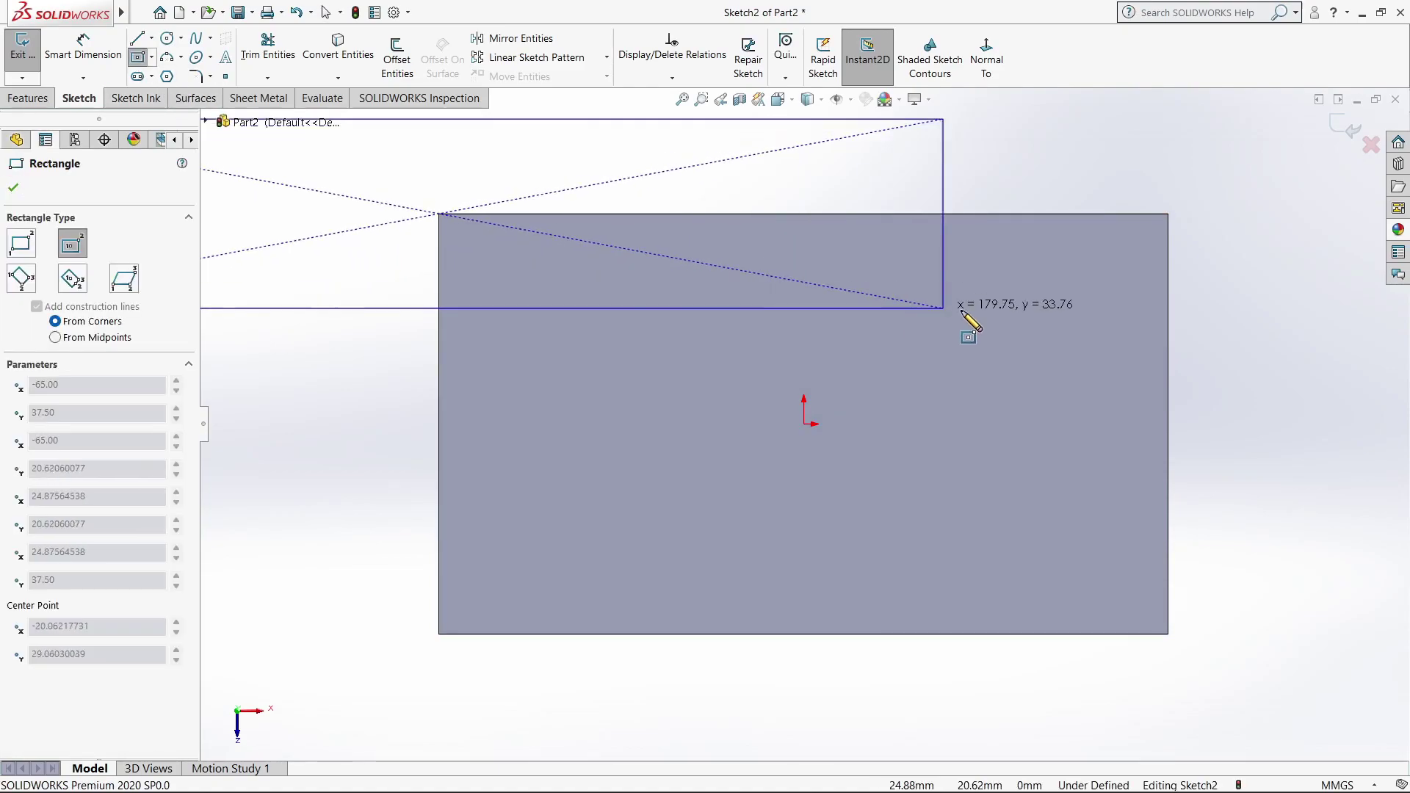
{"action": "left_click", "coordinate": [151, 57]}
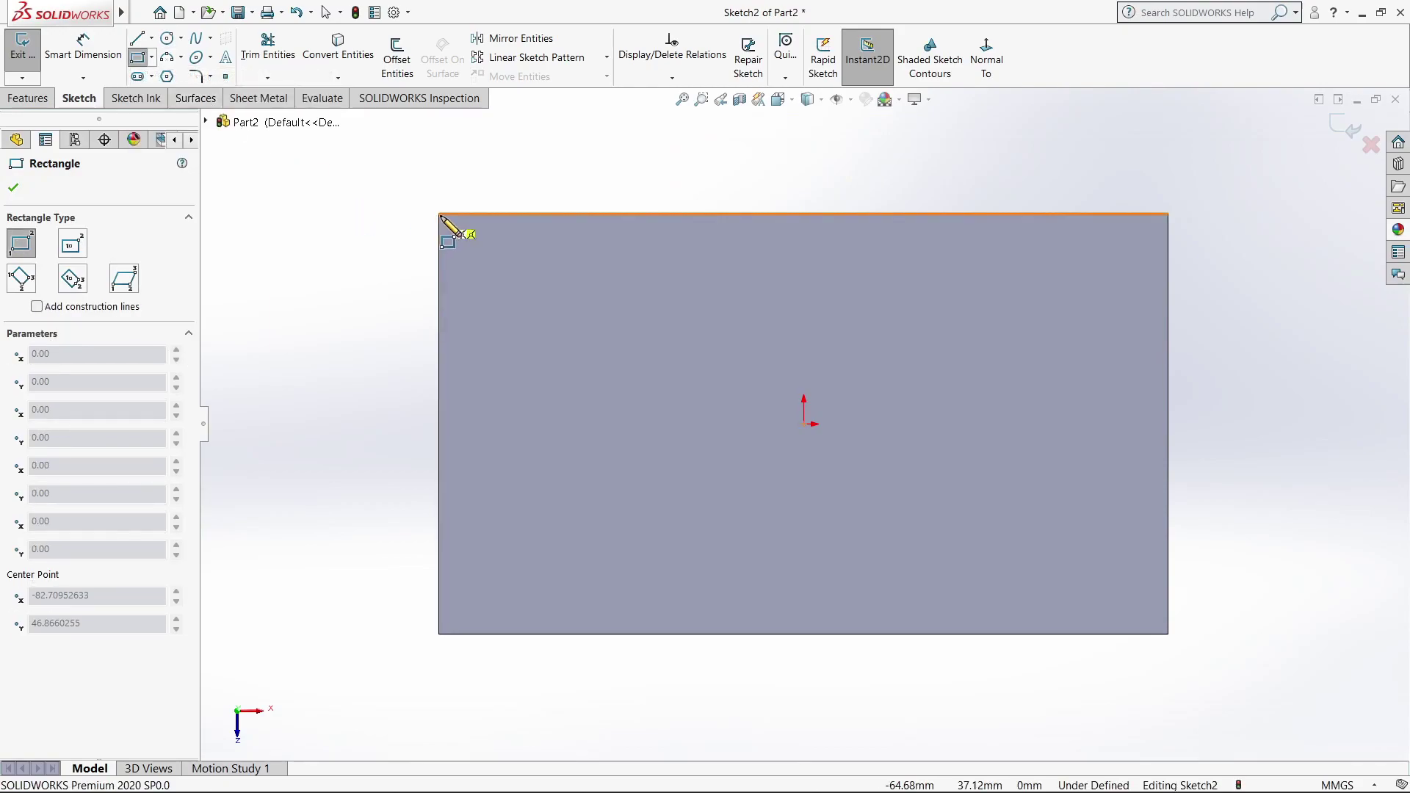
{"action": "left_click", "coordinate": [439, 215]}
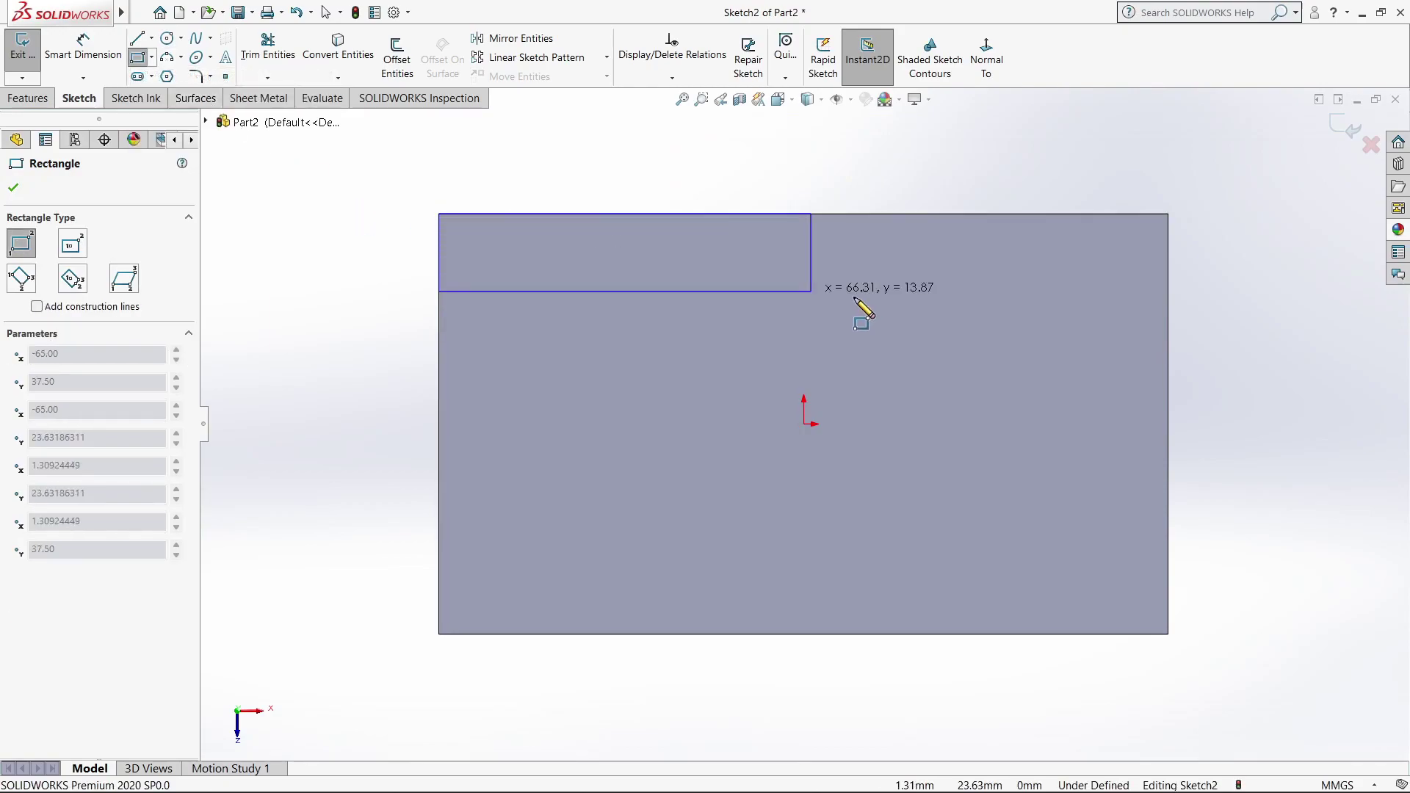
{"action": "left_click", "coordinate": [1167, 318]}
- Dimension the strip's height to 15 mm
{"action": "left_click", "coordinate": [83, 54]}
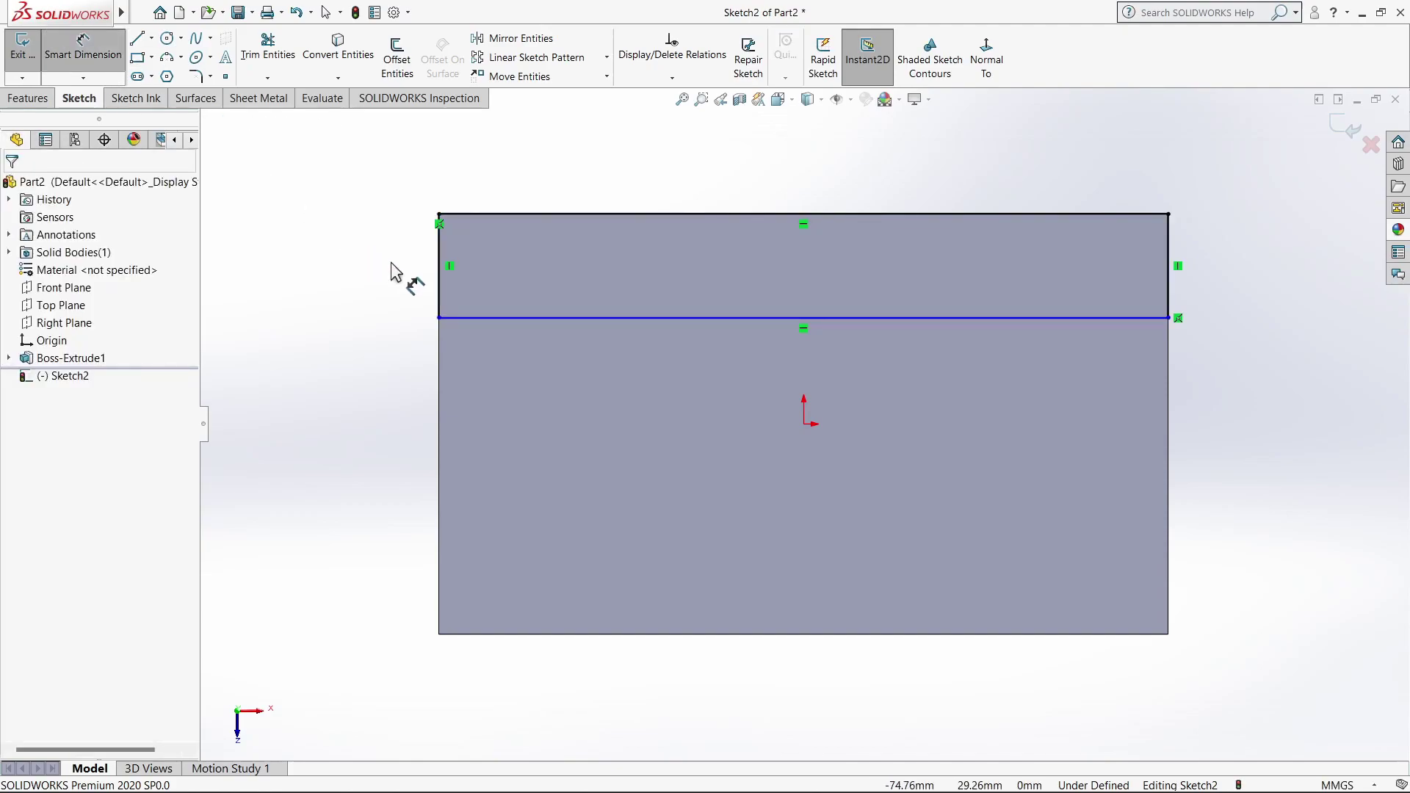
{"action": "left_click", "coordinate": [448, 274]}
{"action": "left_click", "coordinate": [395, 263]}
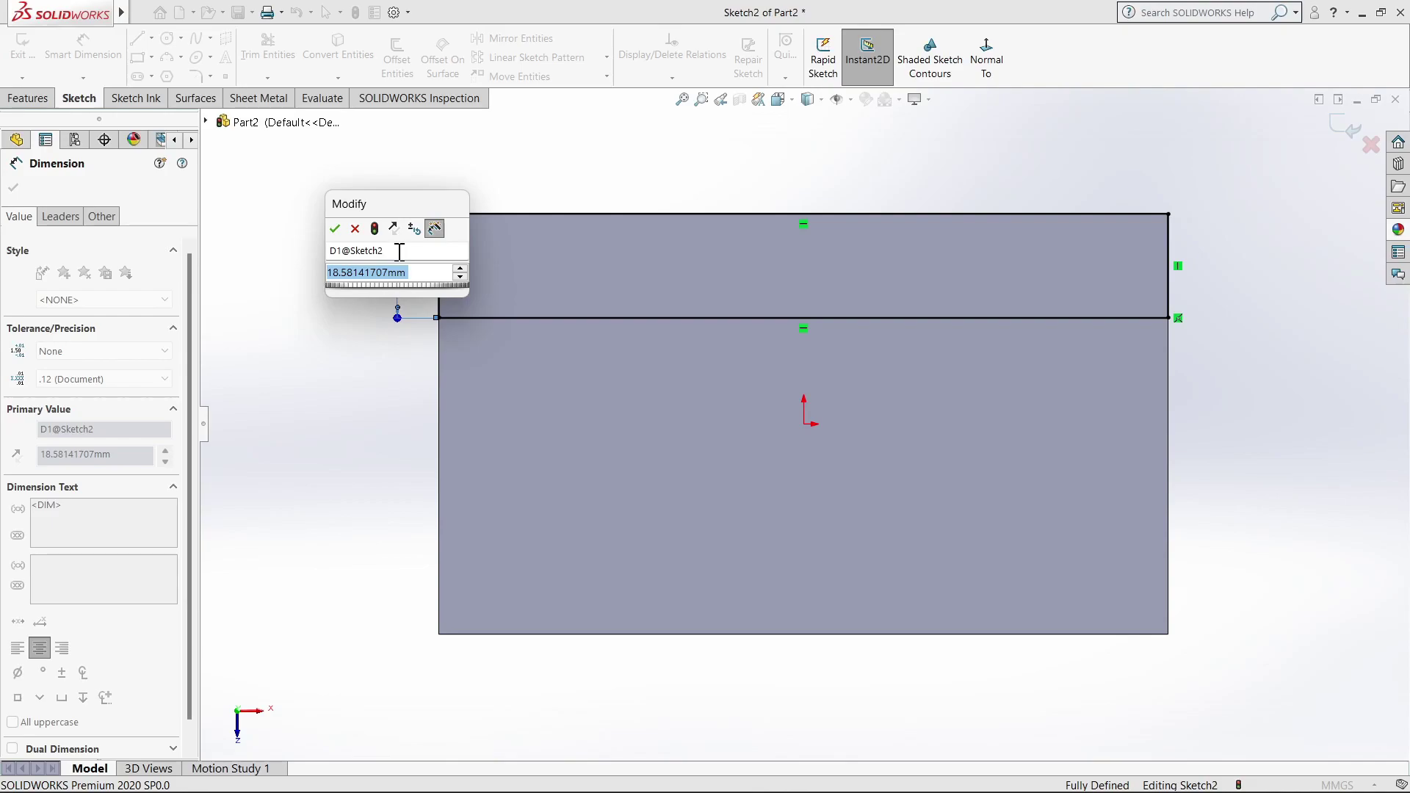
{"action": "type", "text": "15"}
{"action": "key", "text": "Return"}
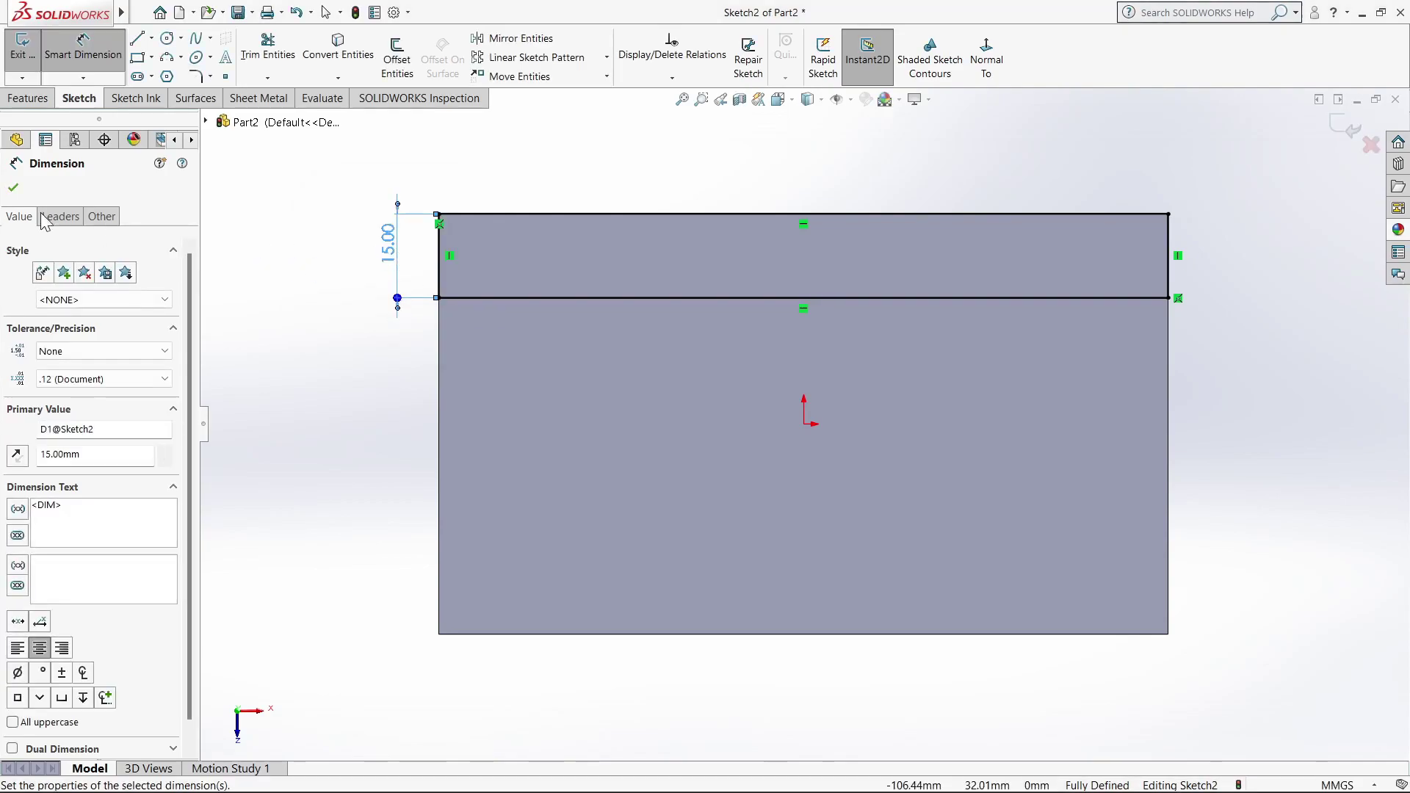
{"action": "left_click", "coordinate": [15, 189]}
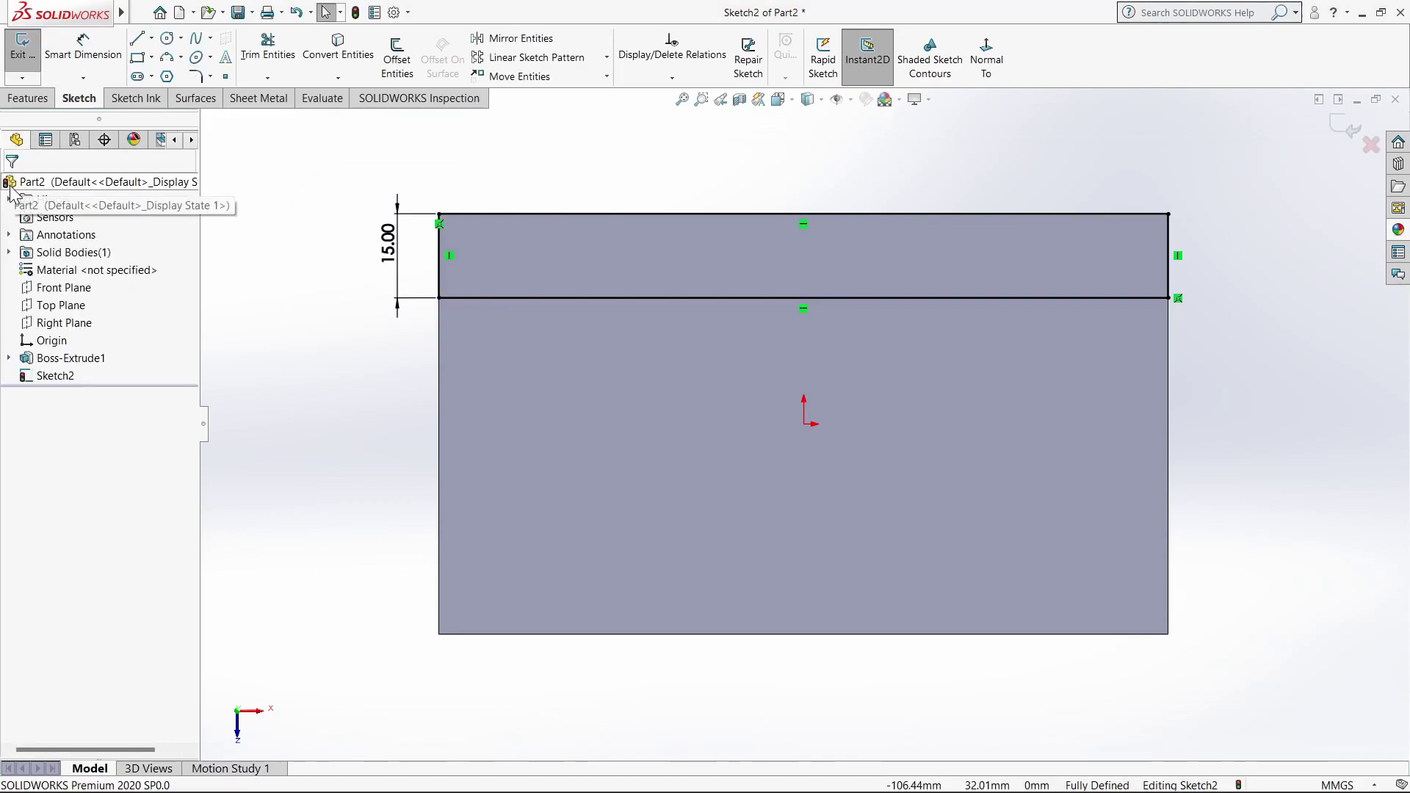
{"action": "left_click", "coordinate": [27, 98]}
- Extrude the strip 42 mm upward into the wall
{"action": "left_click", "coordinate": [30, 55]}
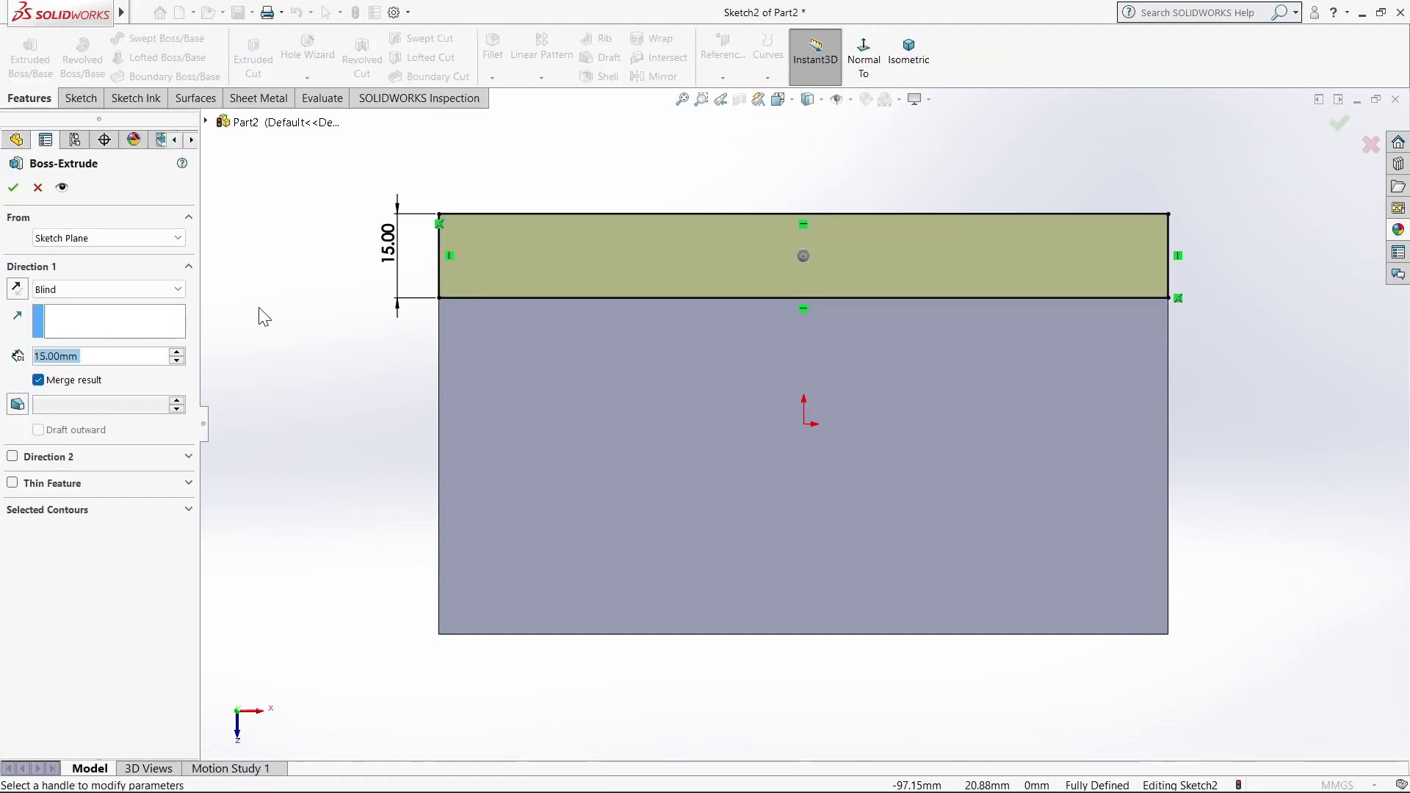
{"action": "type", "text": "42"}
{"action": "key", "text": "Return"}
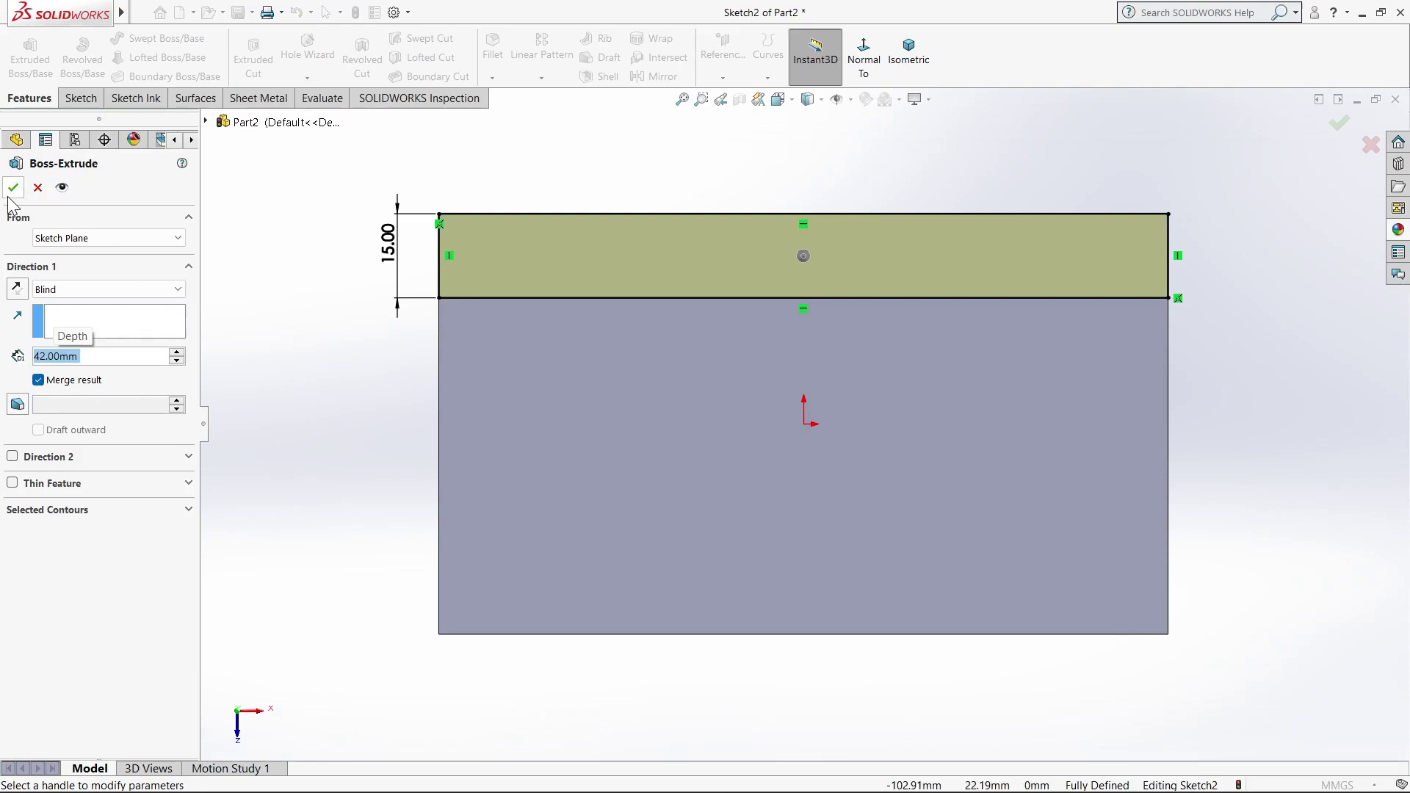
{"action": "left_click", "coordinate": [13, 189]}
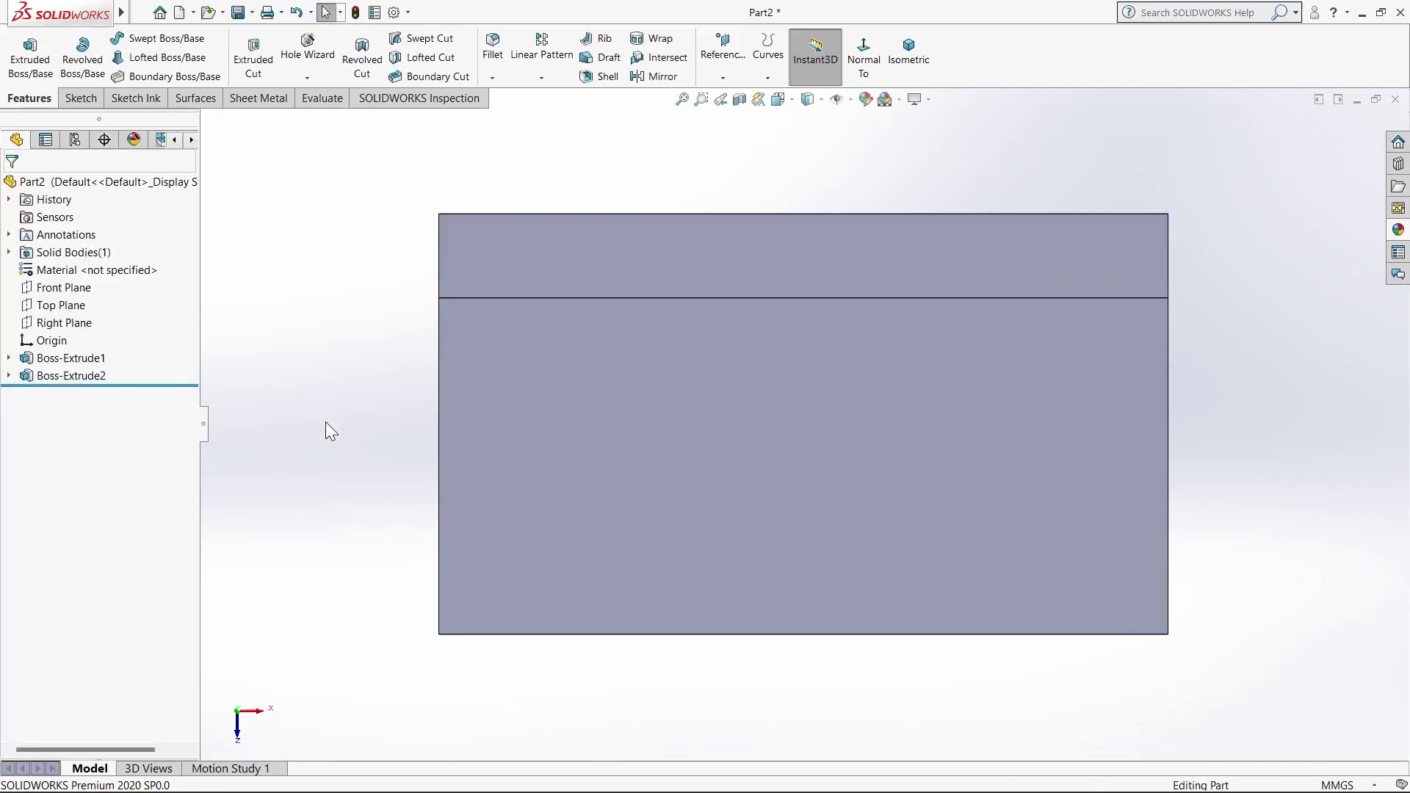
{"action": "mouse_move", "coordinate": [329, 426]}
{"action": "middle_mouse_down"}
{"action": "mouse_move", "coordinate": [315, 289]}
{"action": "mouse_move", "coordinate": [397, 390]}
{"action": "mouse_move", "coordinate": [297, 382]}
{"action": "mouse_move", "coordinate": [325, 412]}
{"action": "middle_mouse_up"}
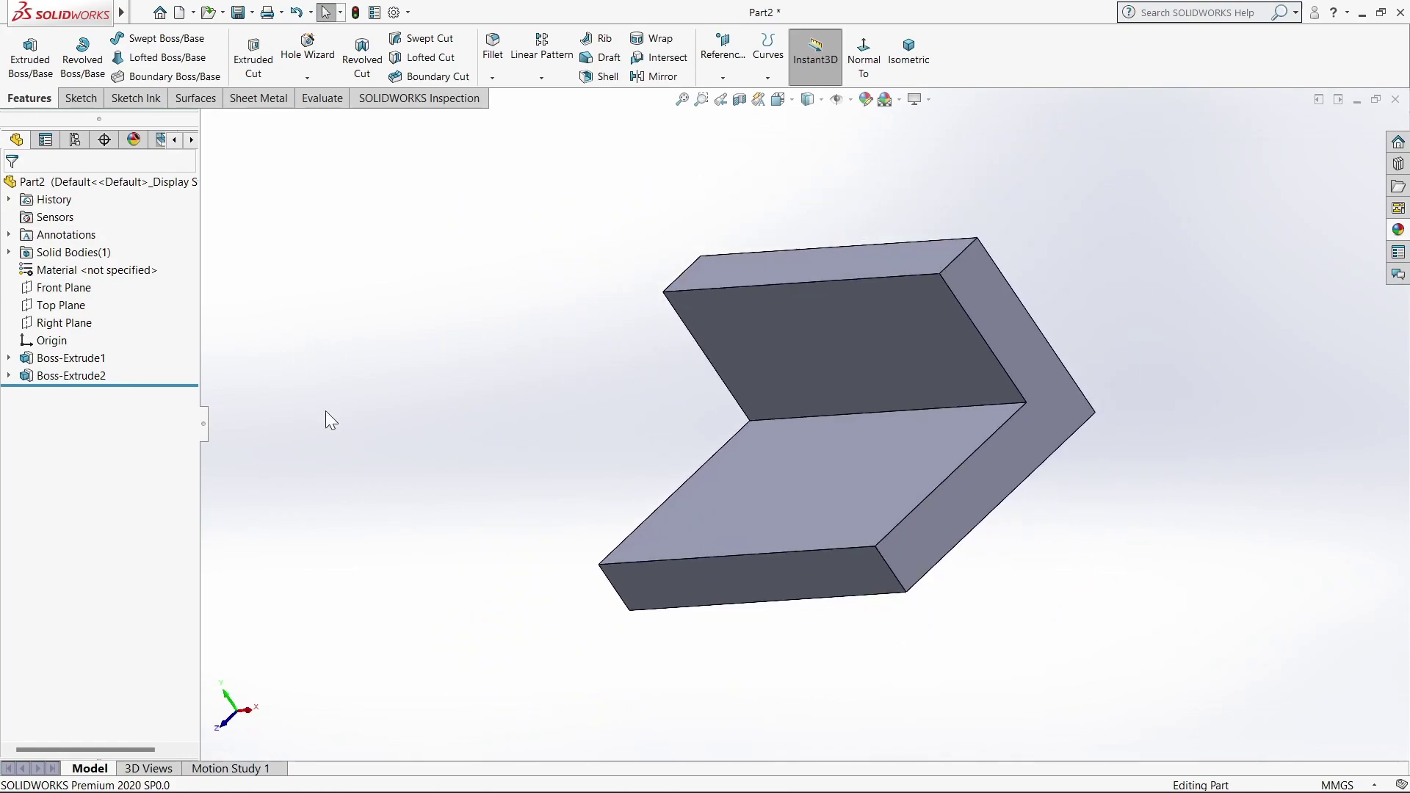
- Reuse Sketch2 to extrude 27 mm in the reversed direction, below the base
{"action": "left_click", "coordinate": [8, 376]}
{"action": "left_click", "coordinate": [63, 397]}
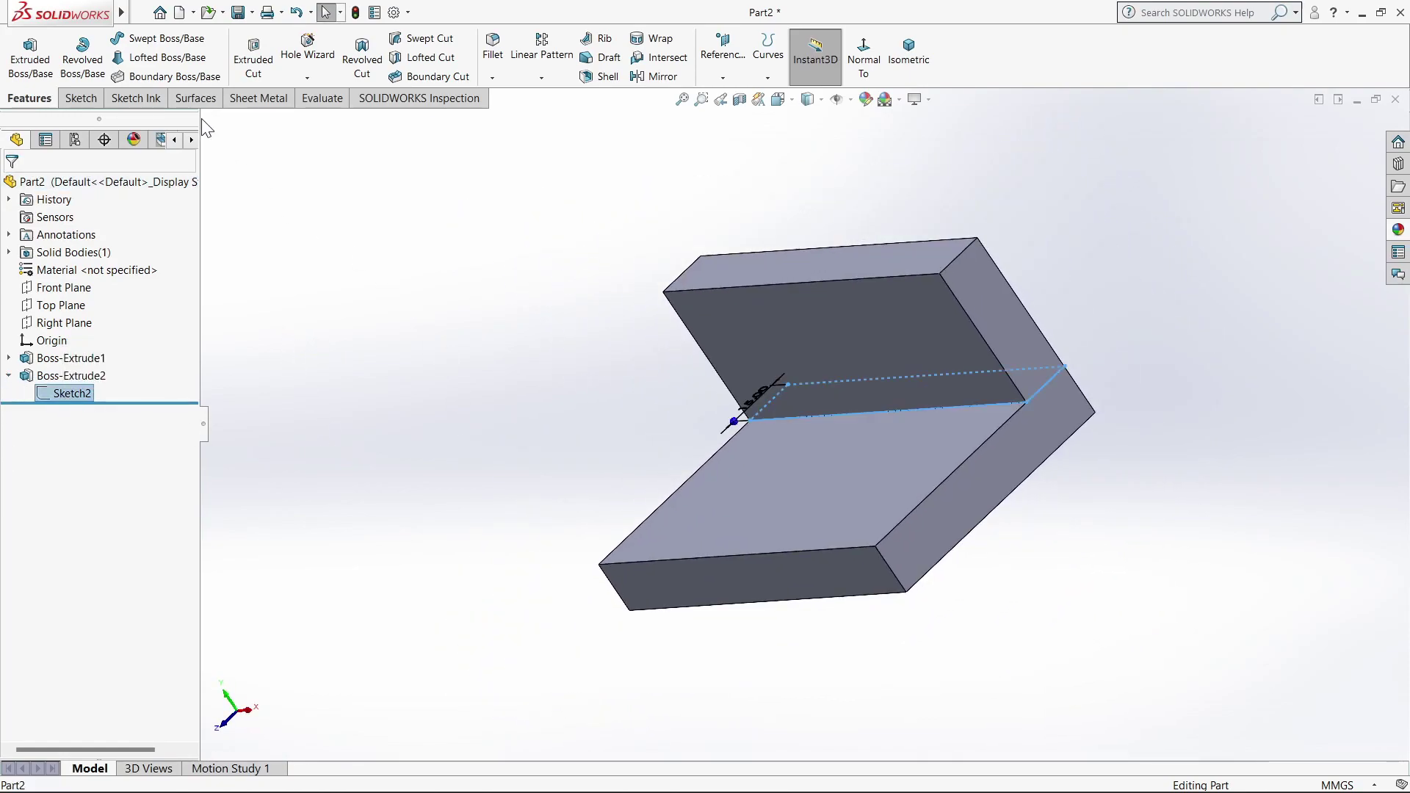
{"action": "left_click", "coordinate": [30, 58]}
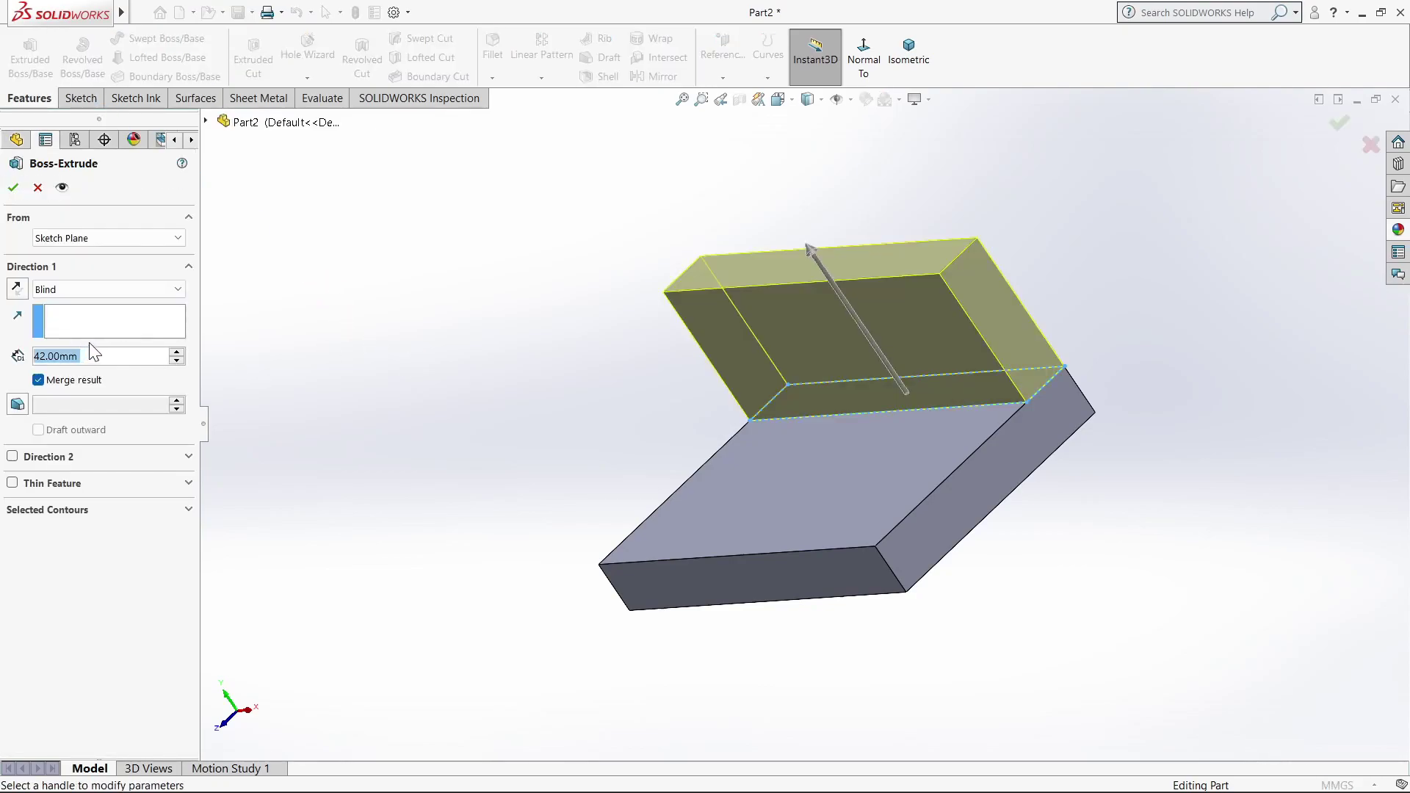
{"action": "type", "text": "27"}
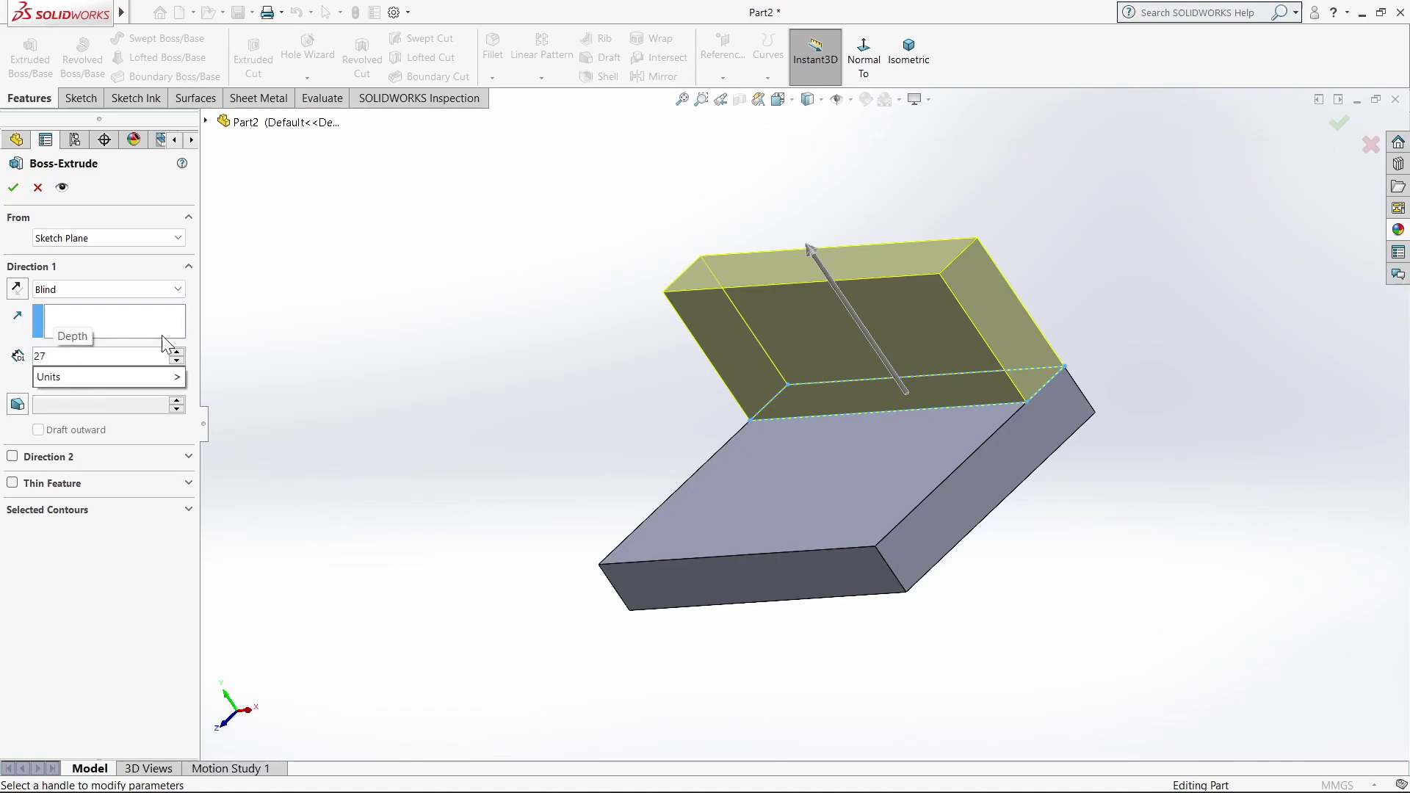
{"action": "key", "text": "Return"}
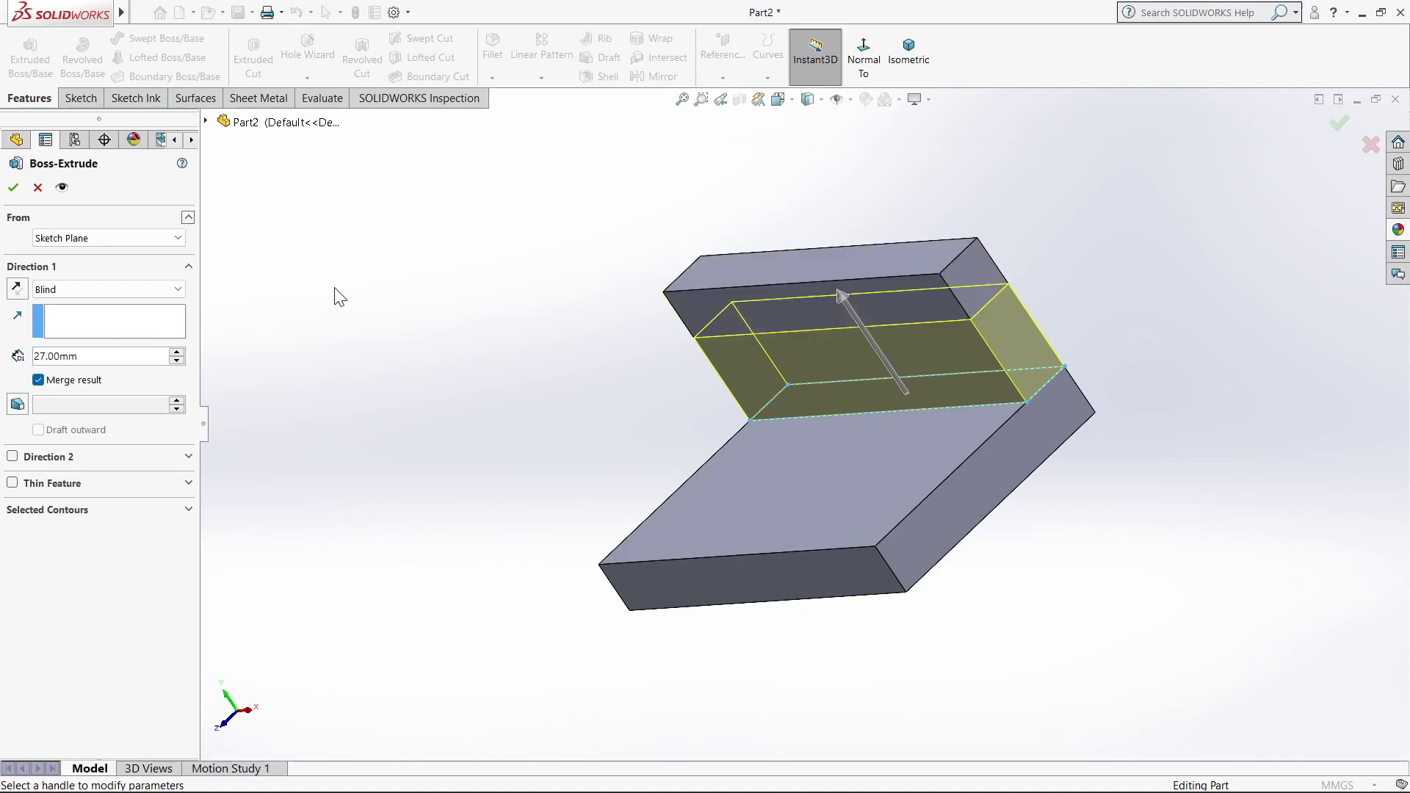
{"action": "left_click", "coordinate": [17, 289]}
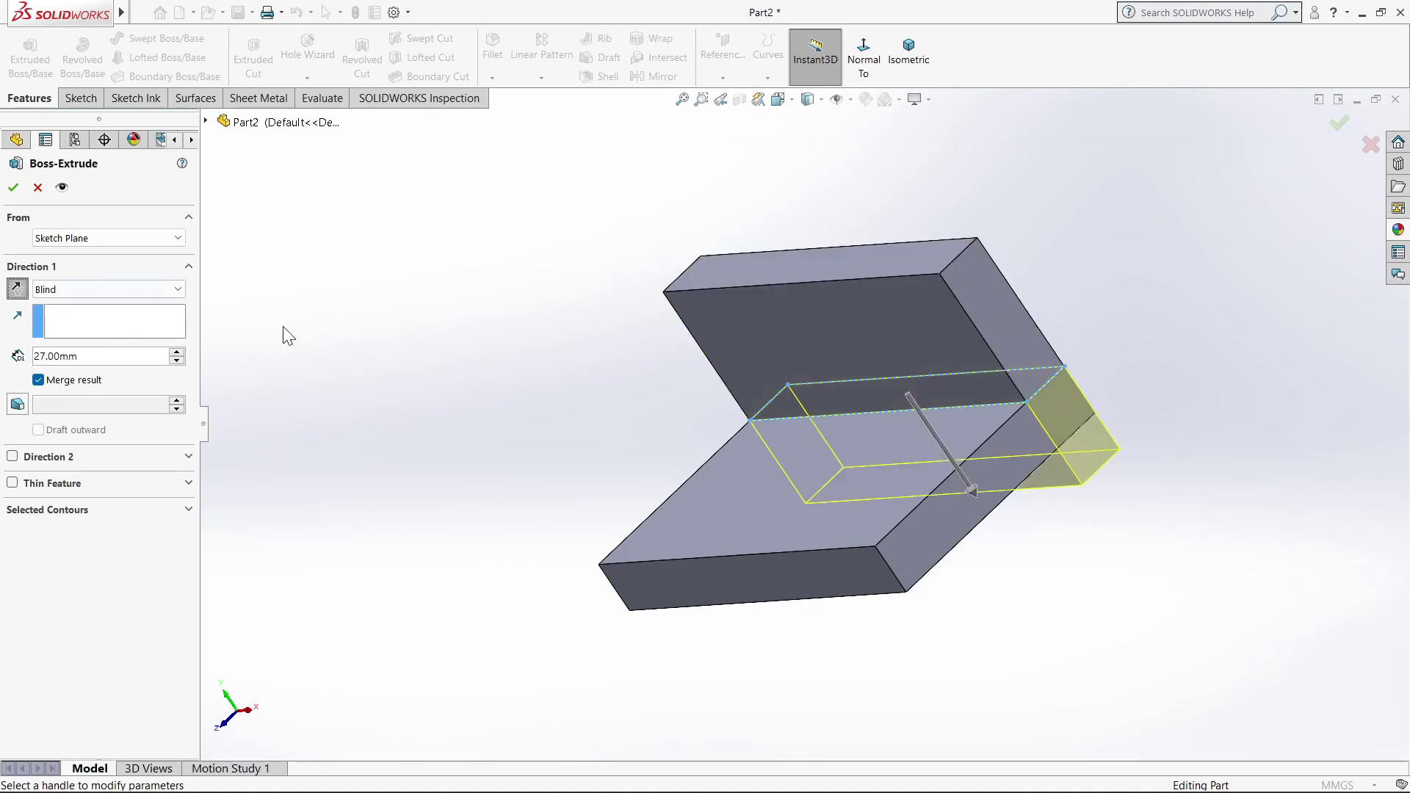
{"action": "left_click", "coordinate": [13, 188]}
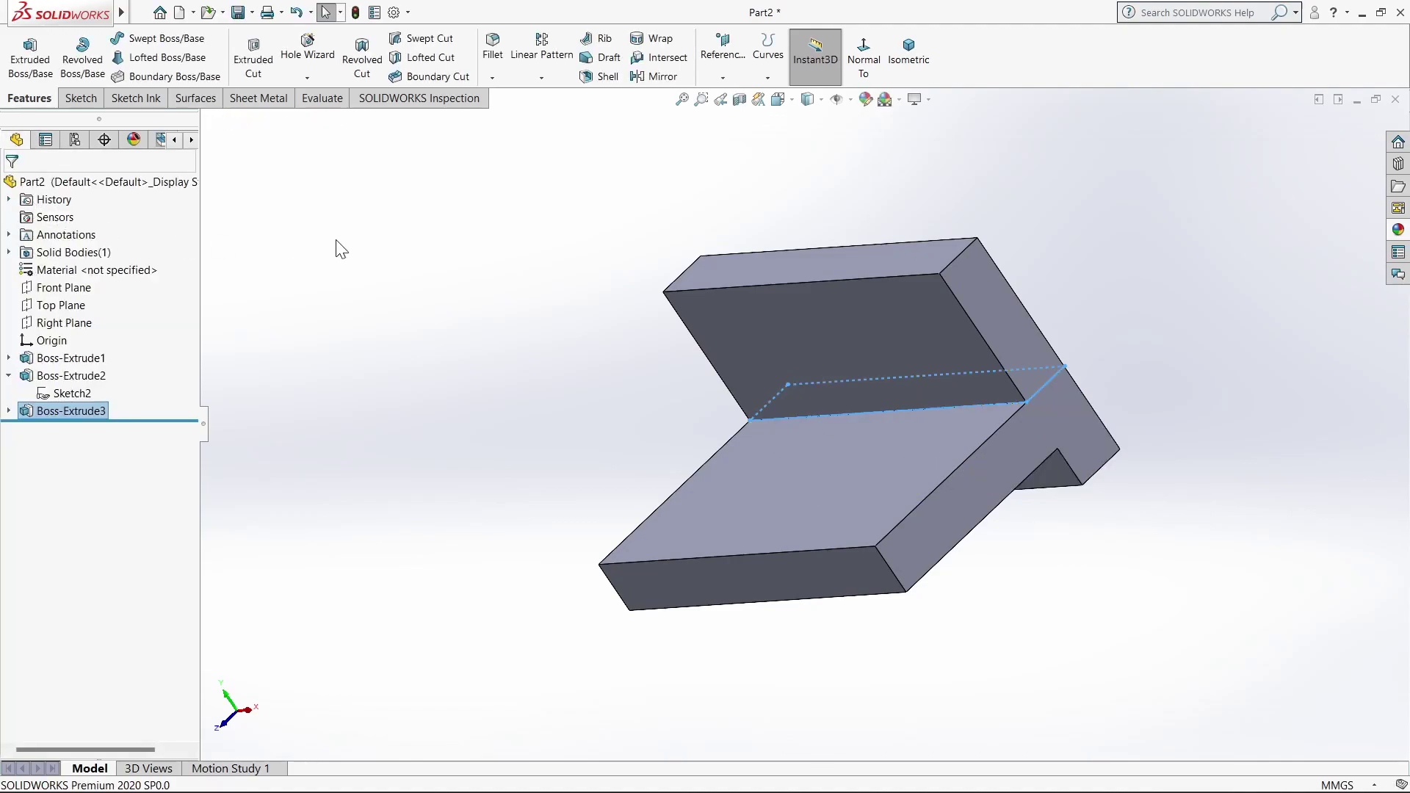
- Start a new sketch on the wall's top face
{"action": "mouse_move", "coordinate": [546, 252]}
{"action": "middle_mouse_down"}
{"action": "mouse_move", "coordinate": [566, 409]}
{"action": "mouse_move", "coordinate": [760, 271]}
{"action": "middle_mouse_up"}
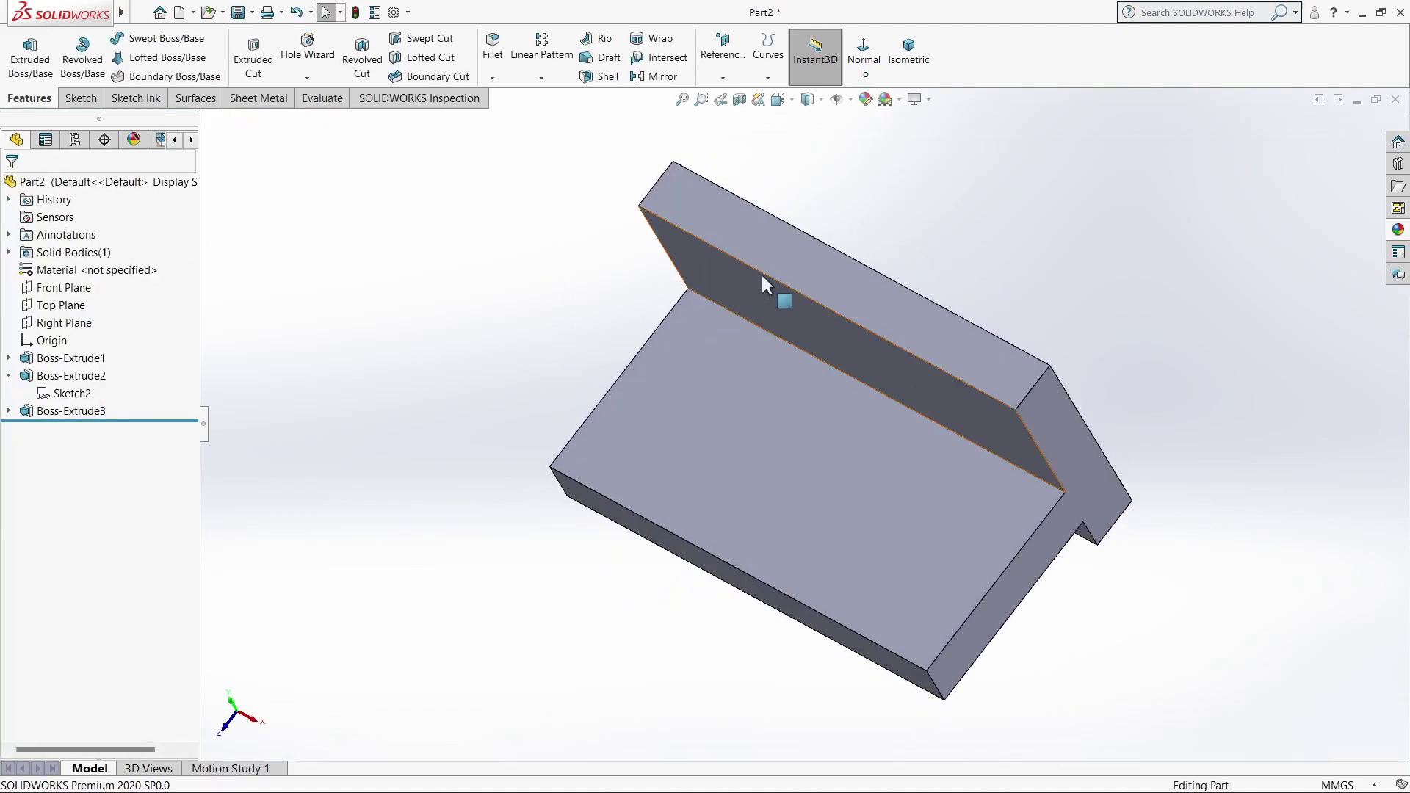
{"action": "left_click", "coordinate": [808, 268]}
{"action": "left_click", "coordinate": [873, 225]}
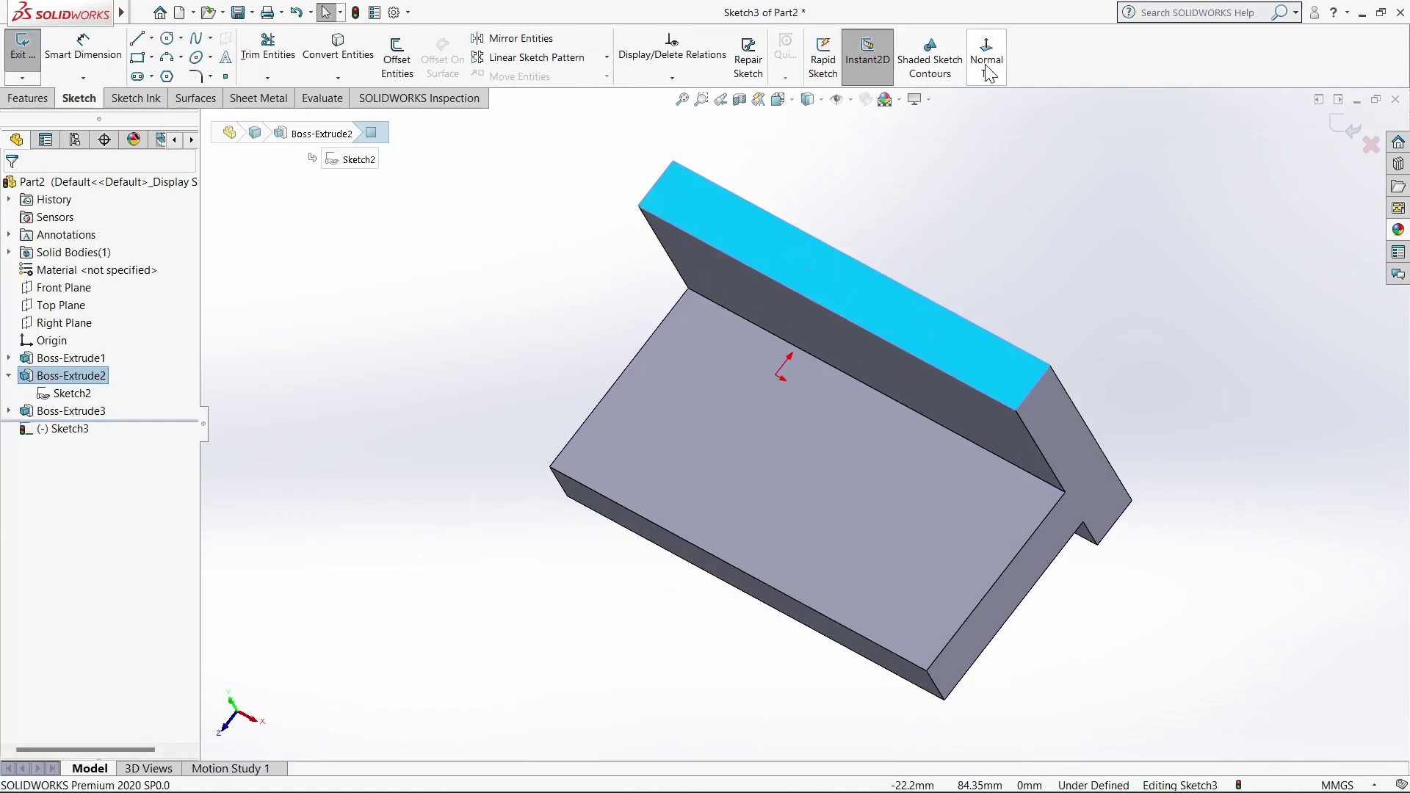
{"action": "left_click", "coordinate": [432, 110]}
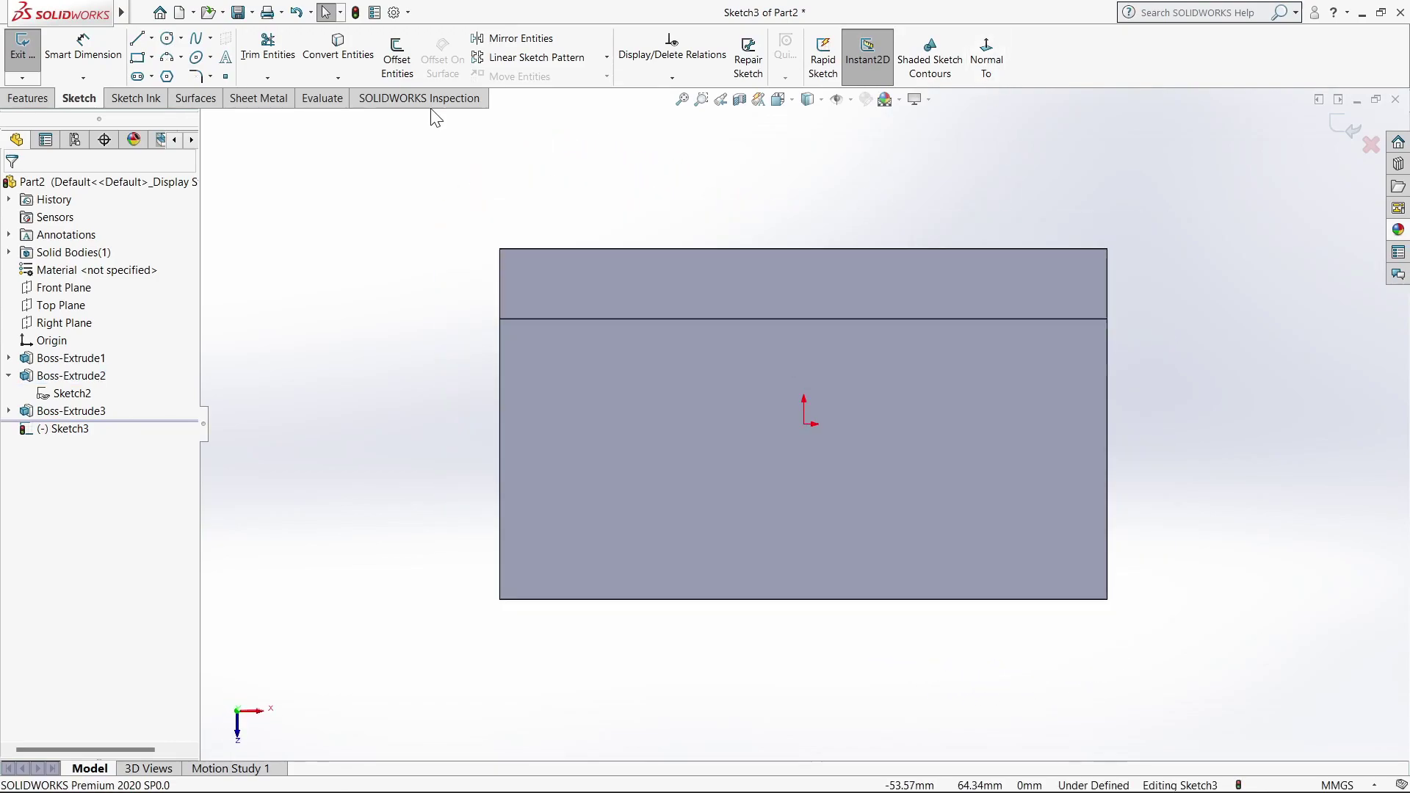
- Draw a vertical construction centreline upward from the origin
{"action": "left_click", "coordinate": [138, 39]}
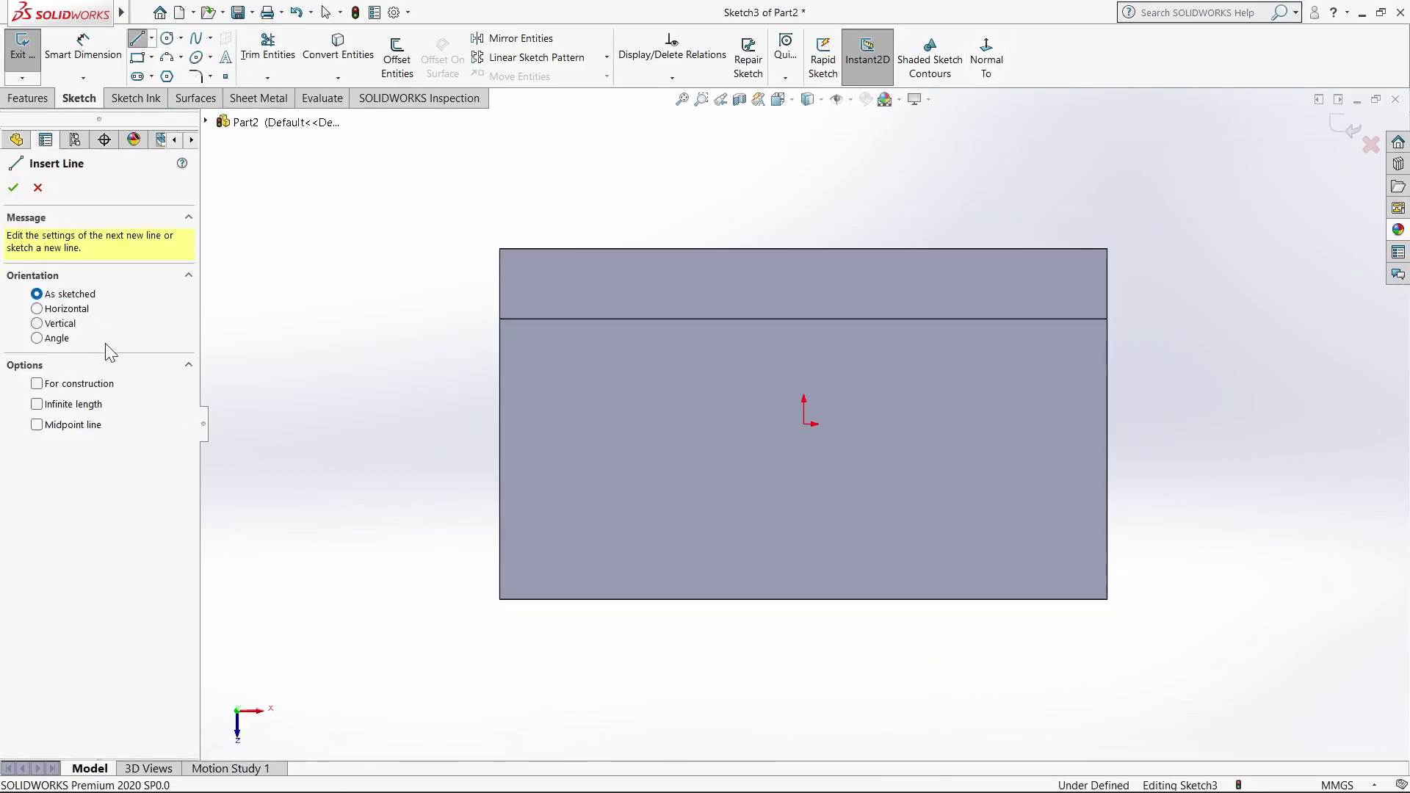
{"action": "left_click", "coordinate": [80, 383]}
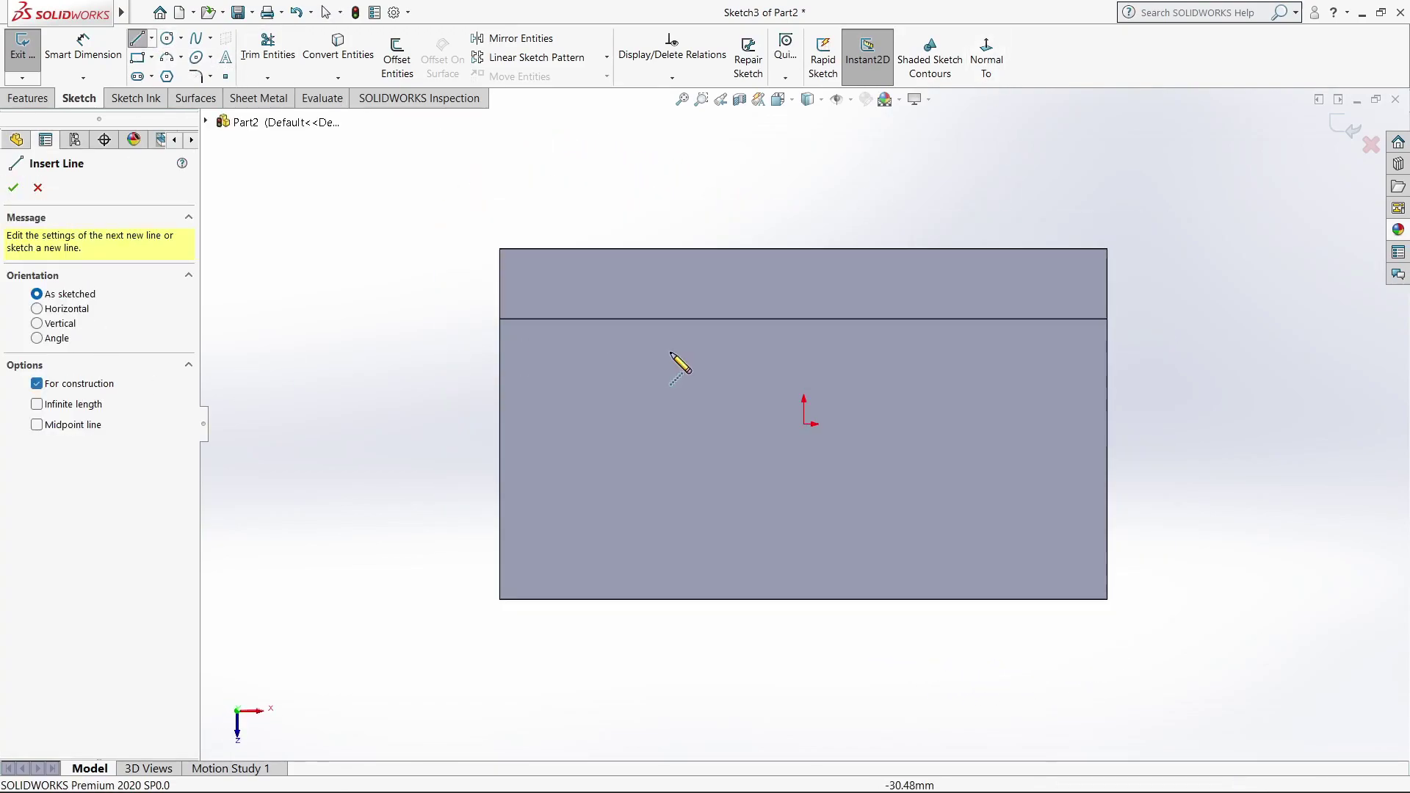
{"action": "left_click", "coordinate": [804, 424]}
{"action": "left_click", "coordinate": [803, 196]}
{"action": "right_click", "coordinate": [808, 200]}
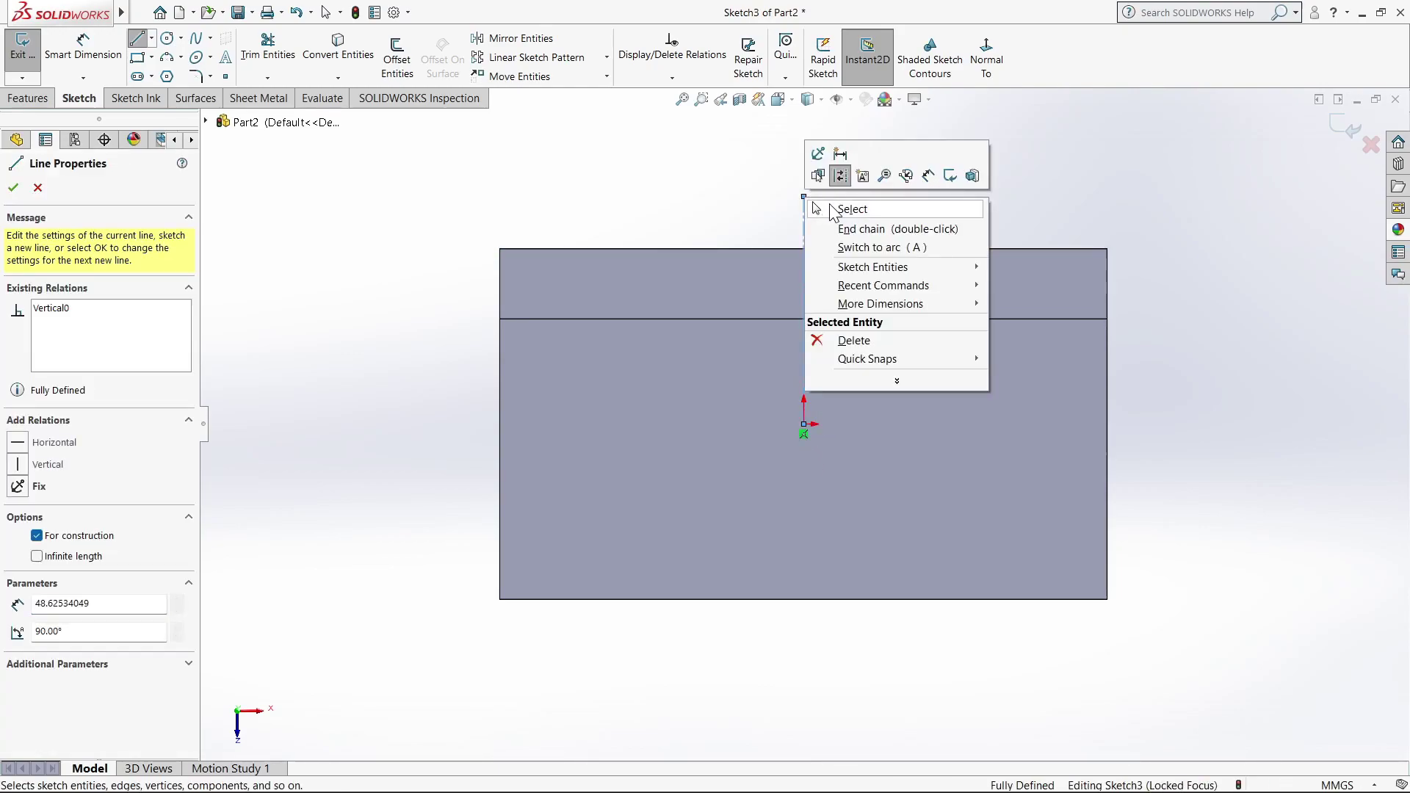
{"action": "left_click", "coordinate": [852, 210]}
- Draw two corner rectangles on the top edge, one on each side of the centreline
{"action": "left_click", "coordinate": [152, 57]}
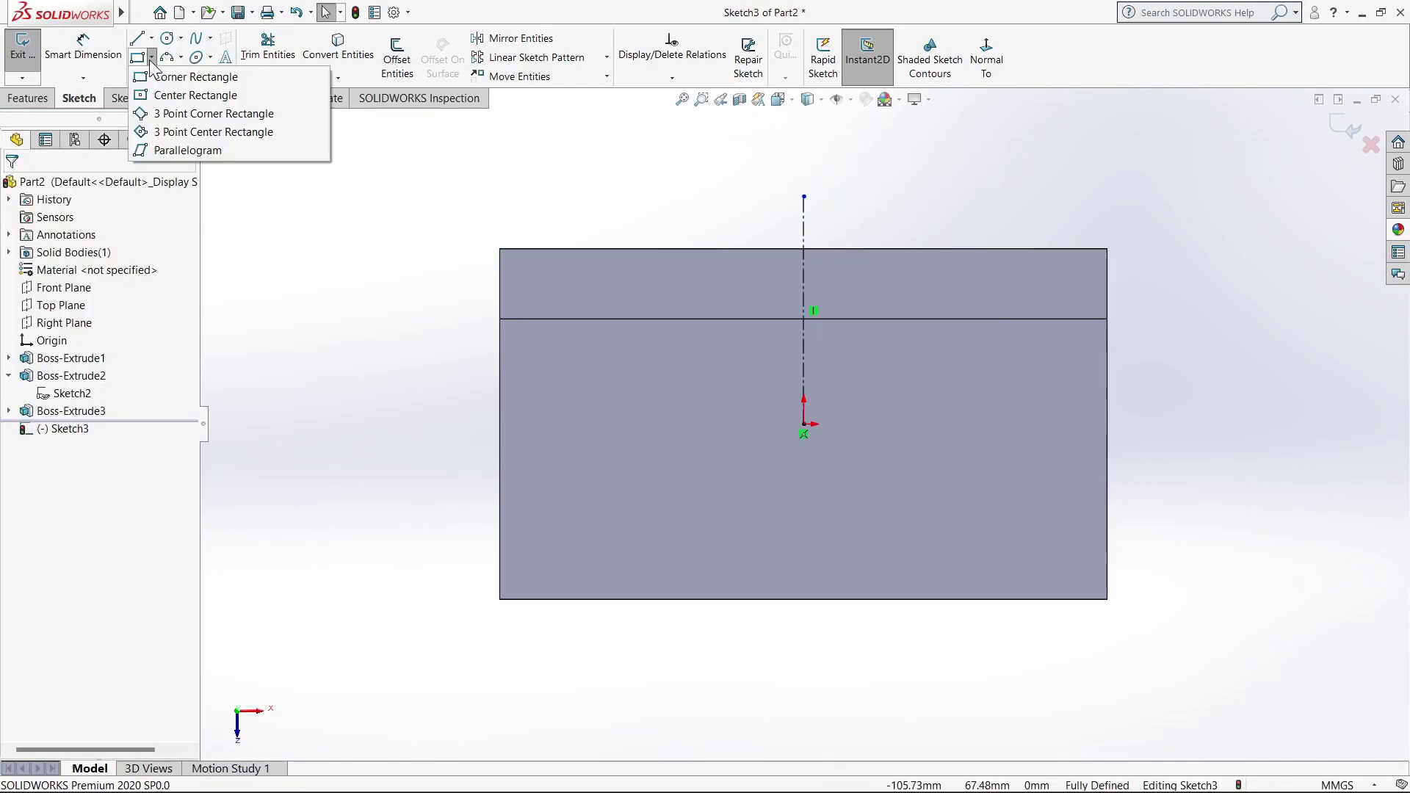
{"action": "left_click", "coordinate": [180, 73]}
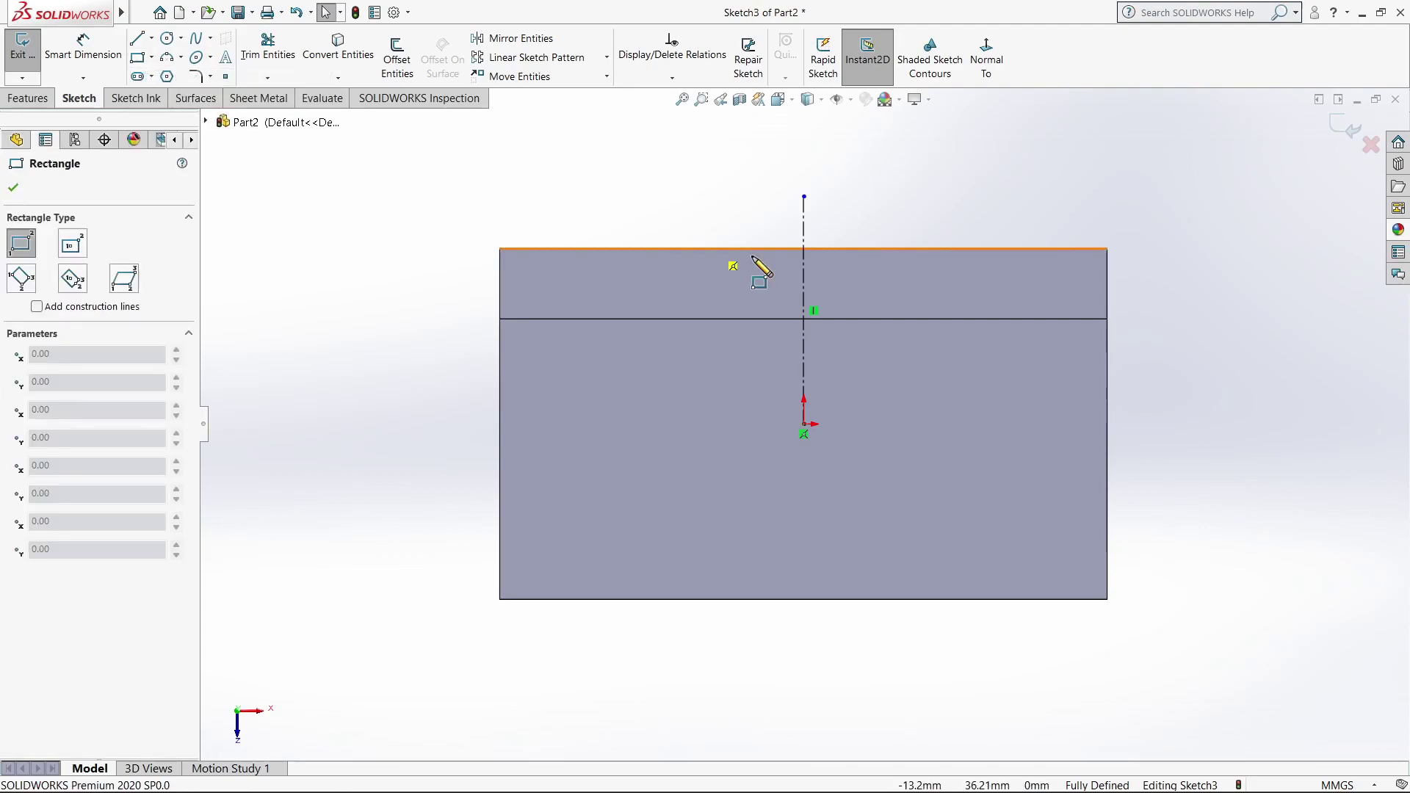
{"action": "left_click", "coordinate": [692, 248]}
{"action": "left_click", "coordinate": [761, 179]}
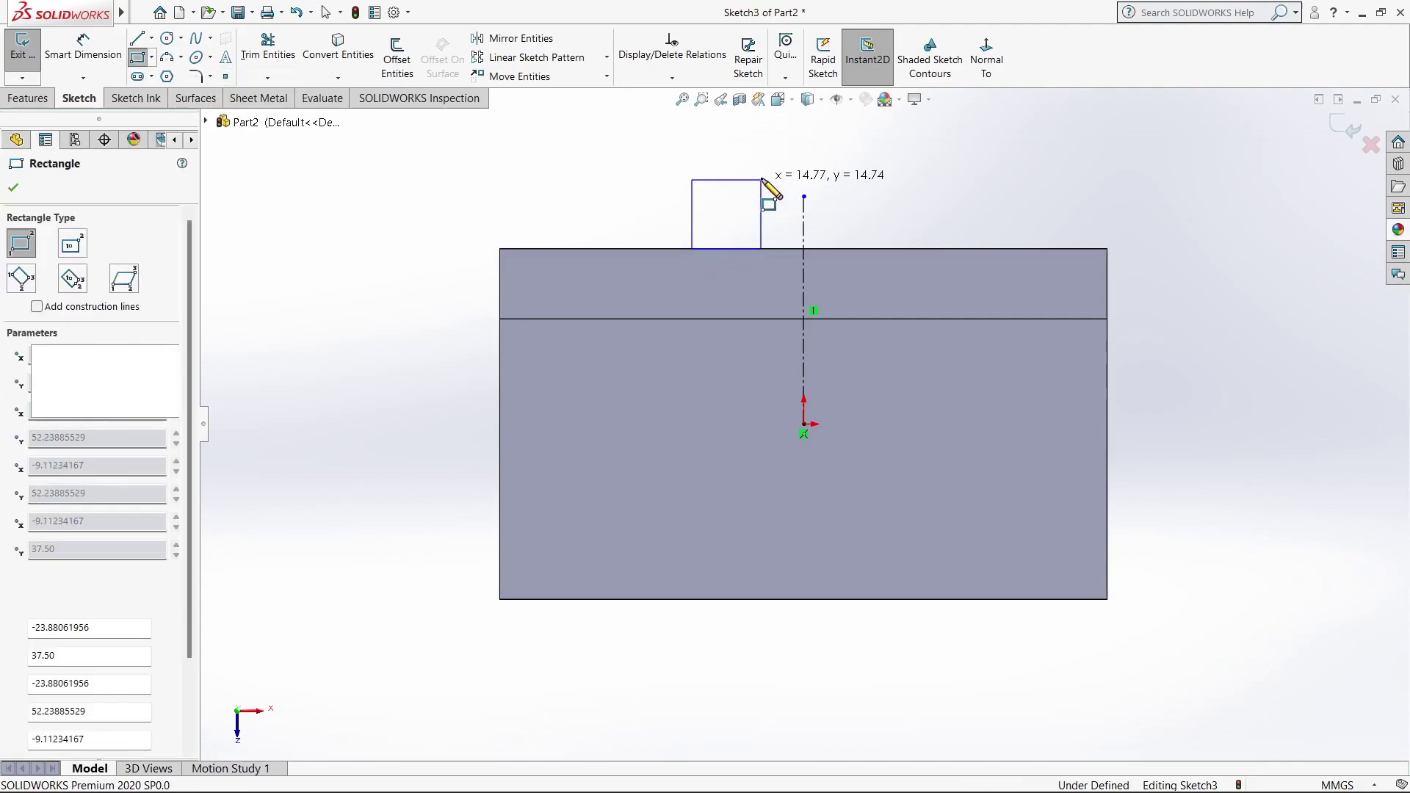
{"action": "left_click", "coordinate": [861, 249]}
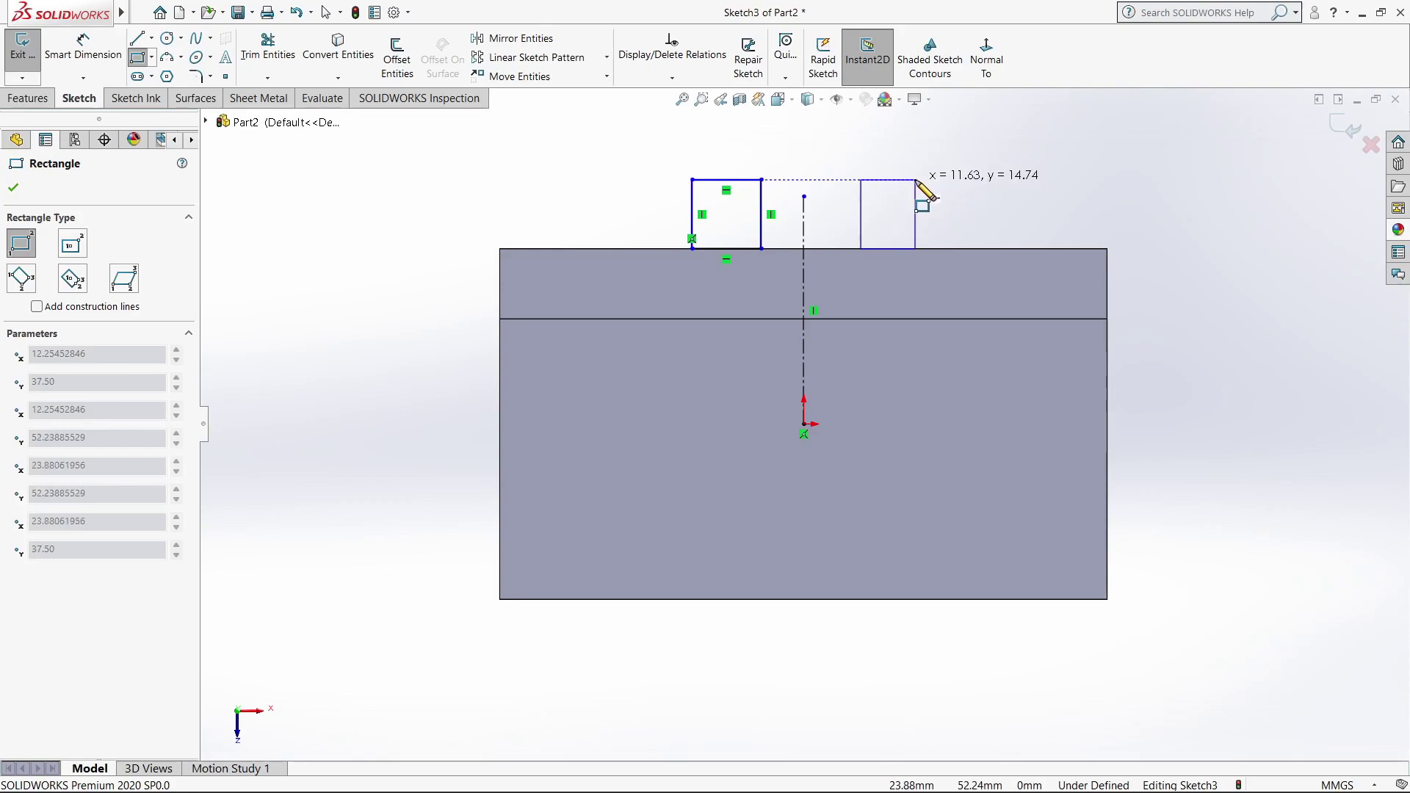
{"action": "left_click", "coordinate": [916, 179]}
{"action": "right_click", "coordinate": [916, 179]}
{"action": "left_click", "coordinate": [955, 186]}
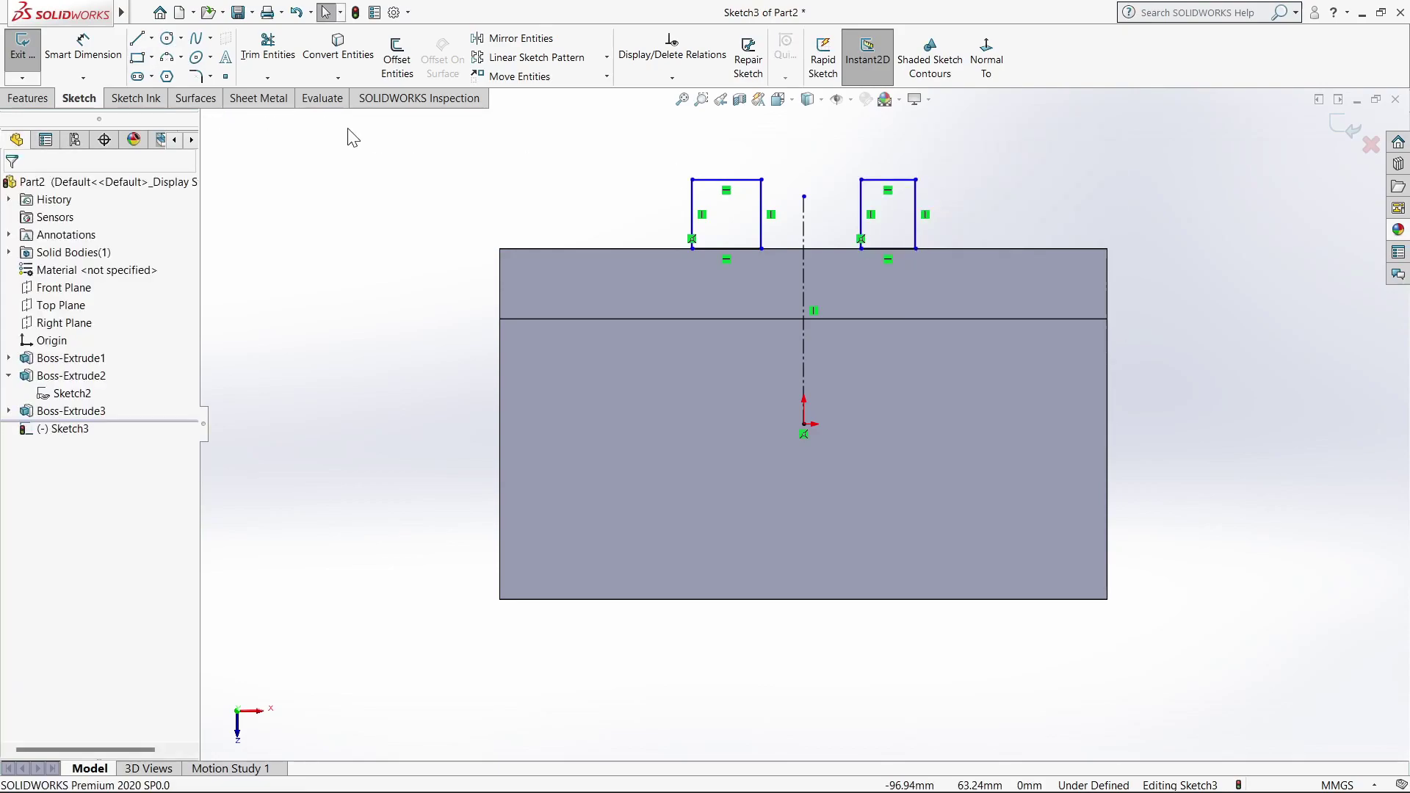
- Dimension both rectangles' inner edges 10 mm from the centreline
{"action": "left_click", "coordinate": [83, 46]}
{"action": "left_click", "coordinate": [805, 236]}
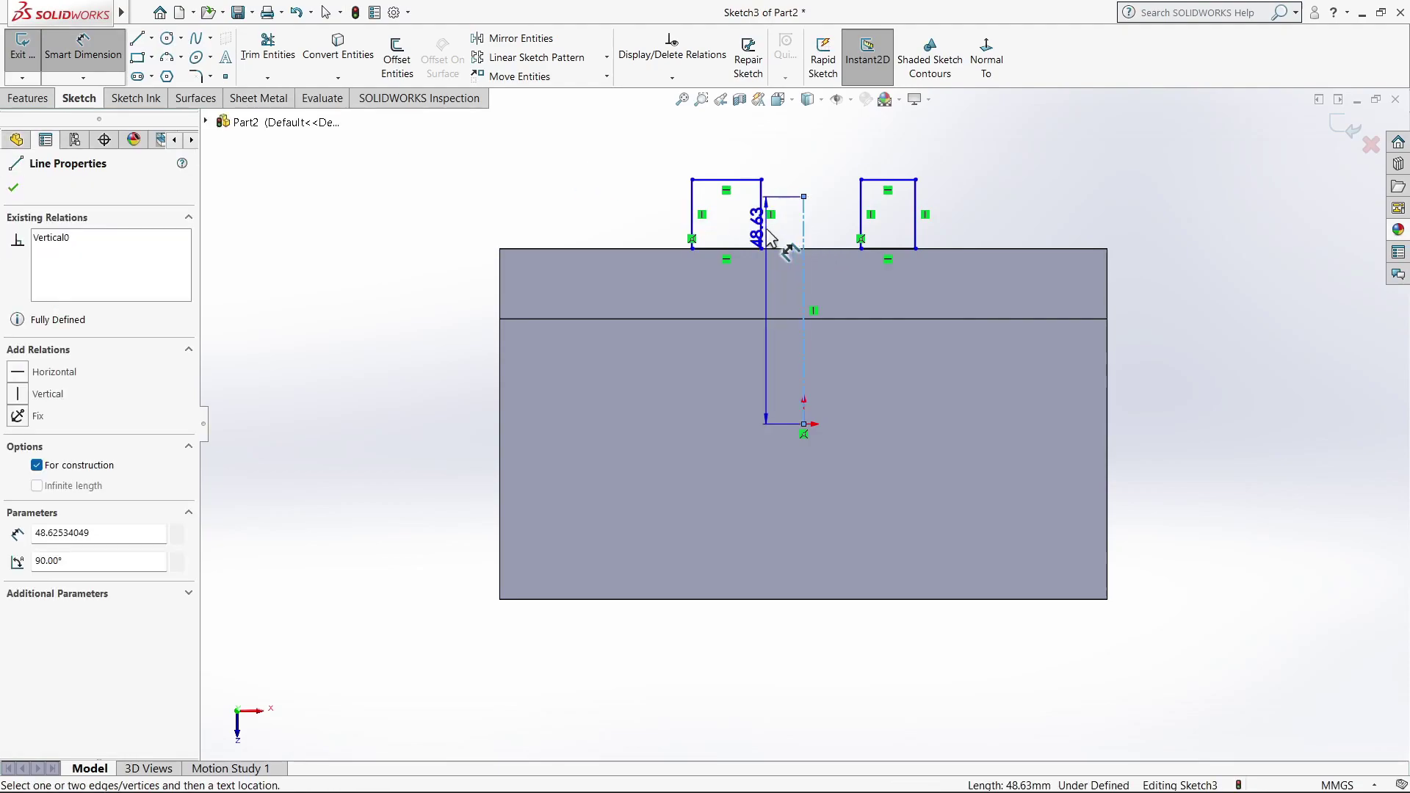
{"action": "left_click", "coordinate": [762, 233]}
{"action": "left_click", "coordinate": [787, 158]}
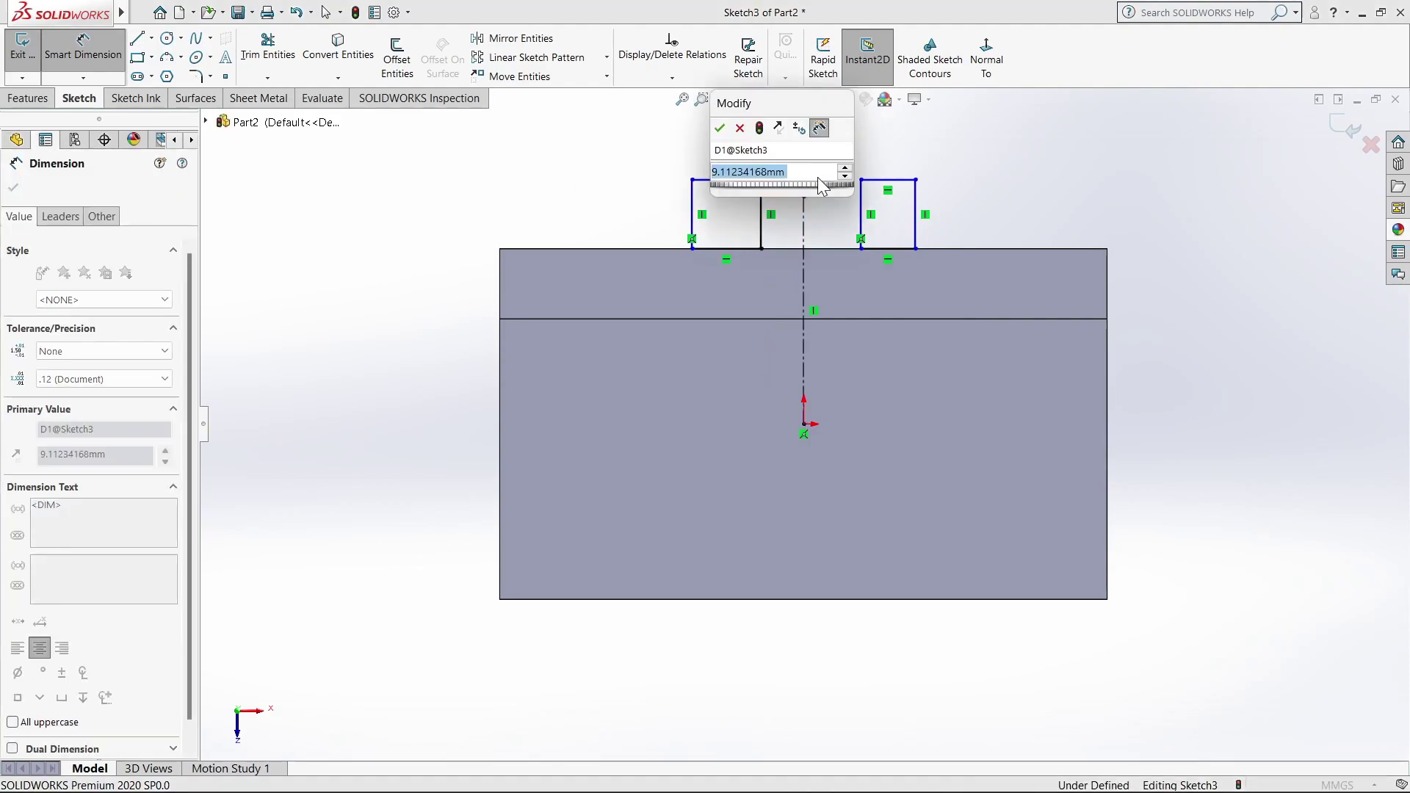
{"action": "type", "text": "10"}
{"action": "key", "text": "Return"}
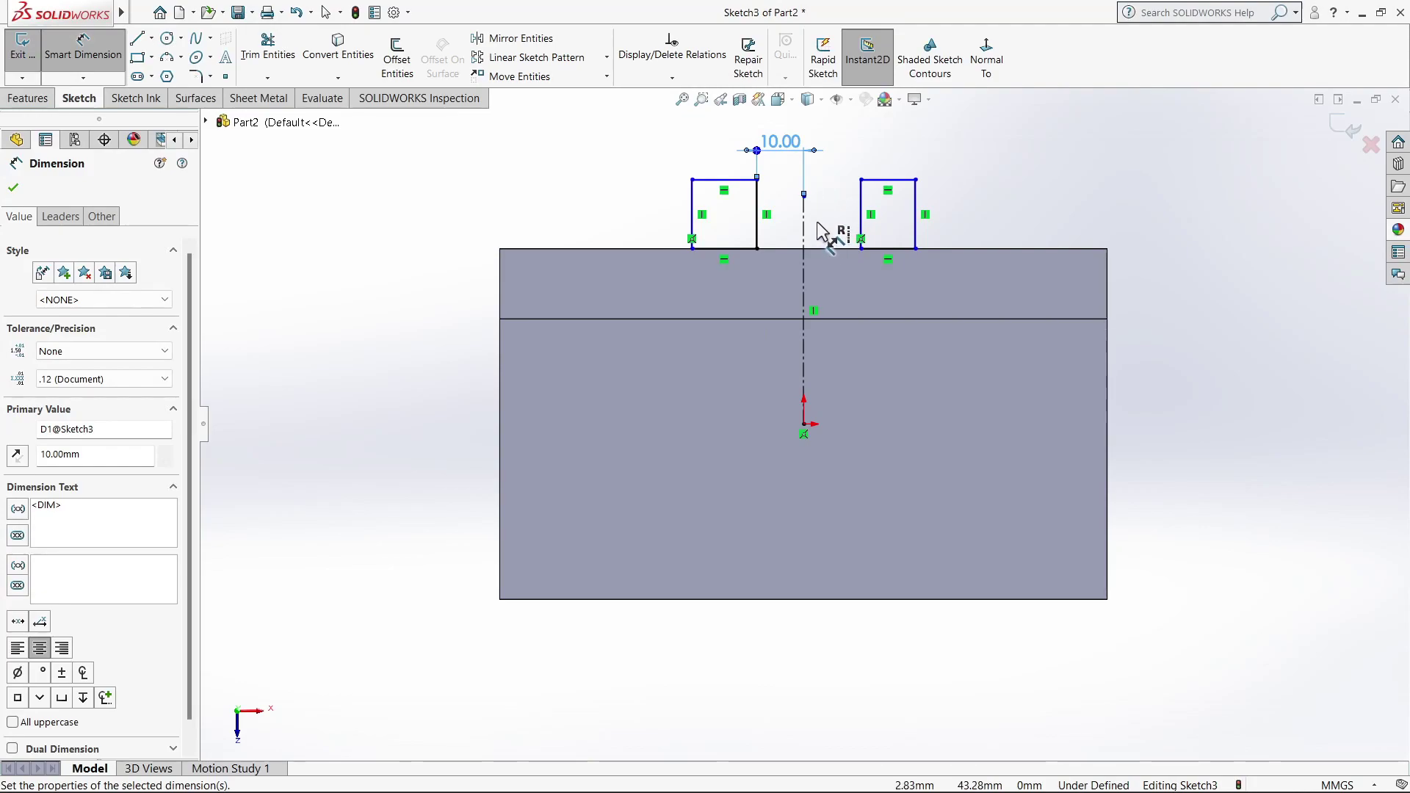
{"action": "left_click", "coordinate": [805, 229]}
{"action": "left_click", "coordinate": [860, 213]}
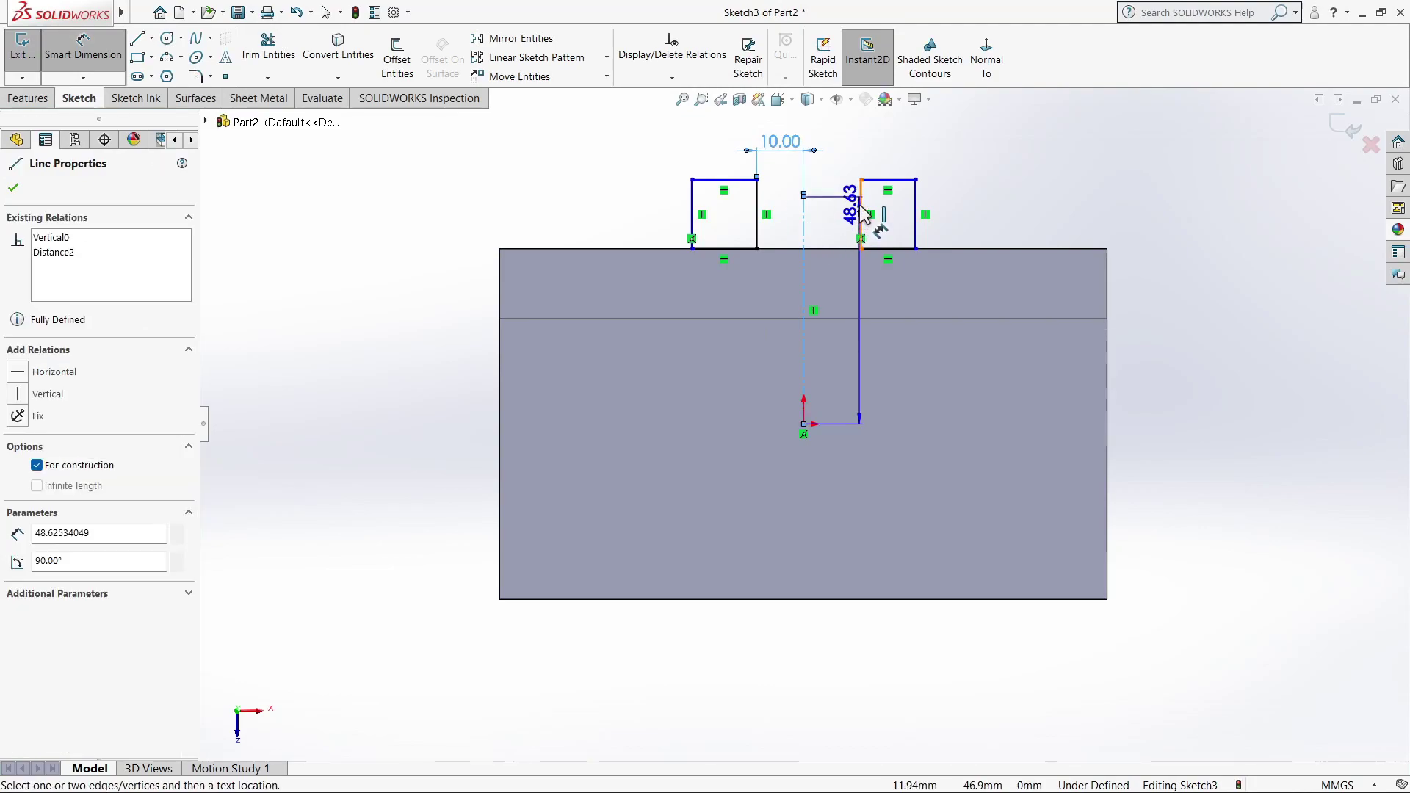
{"action": "left_click", "coordinate": [843, 132]}
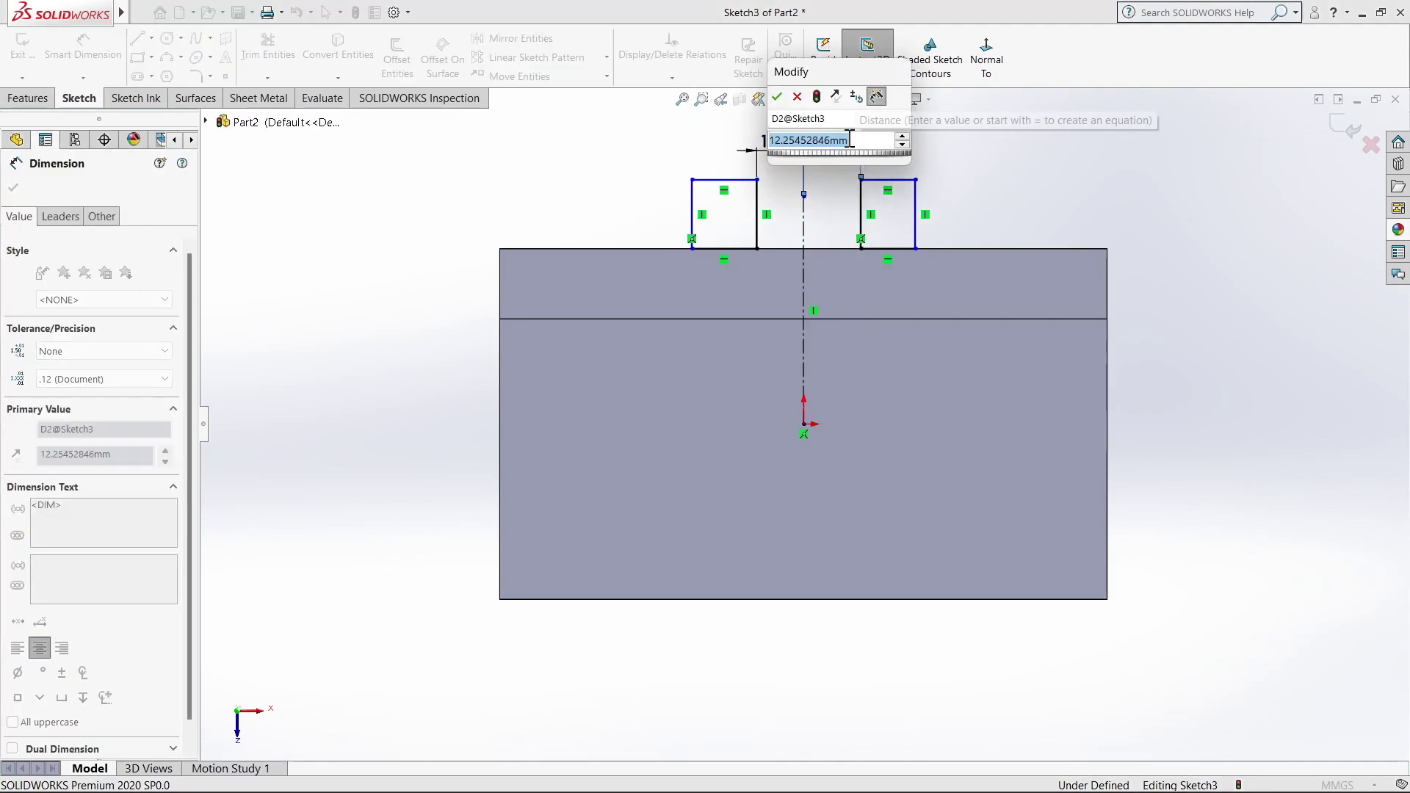
{"action": "type", "text": "10"}
{"action": "key", "text": "Return"}
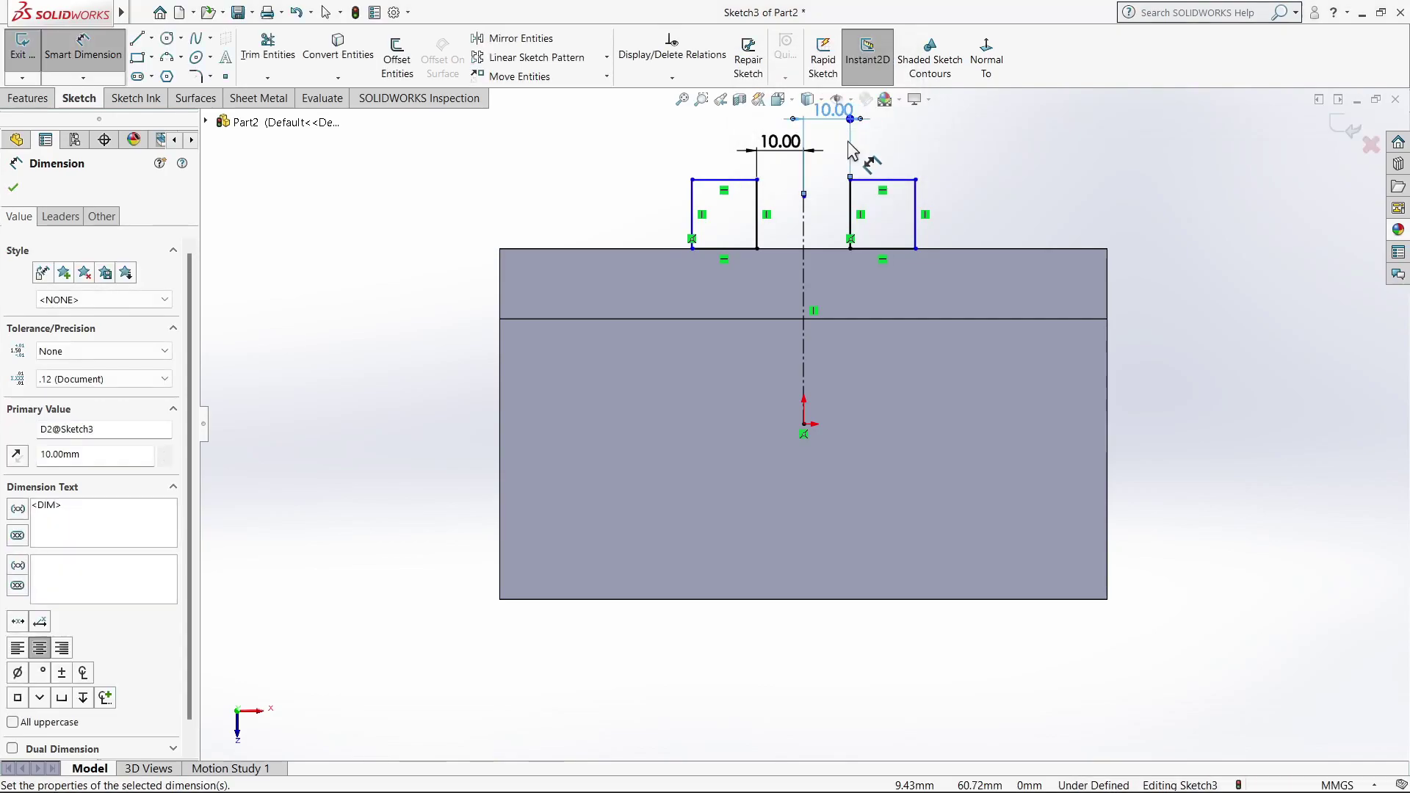
{"action": "key", "text": "Escape"}
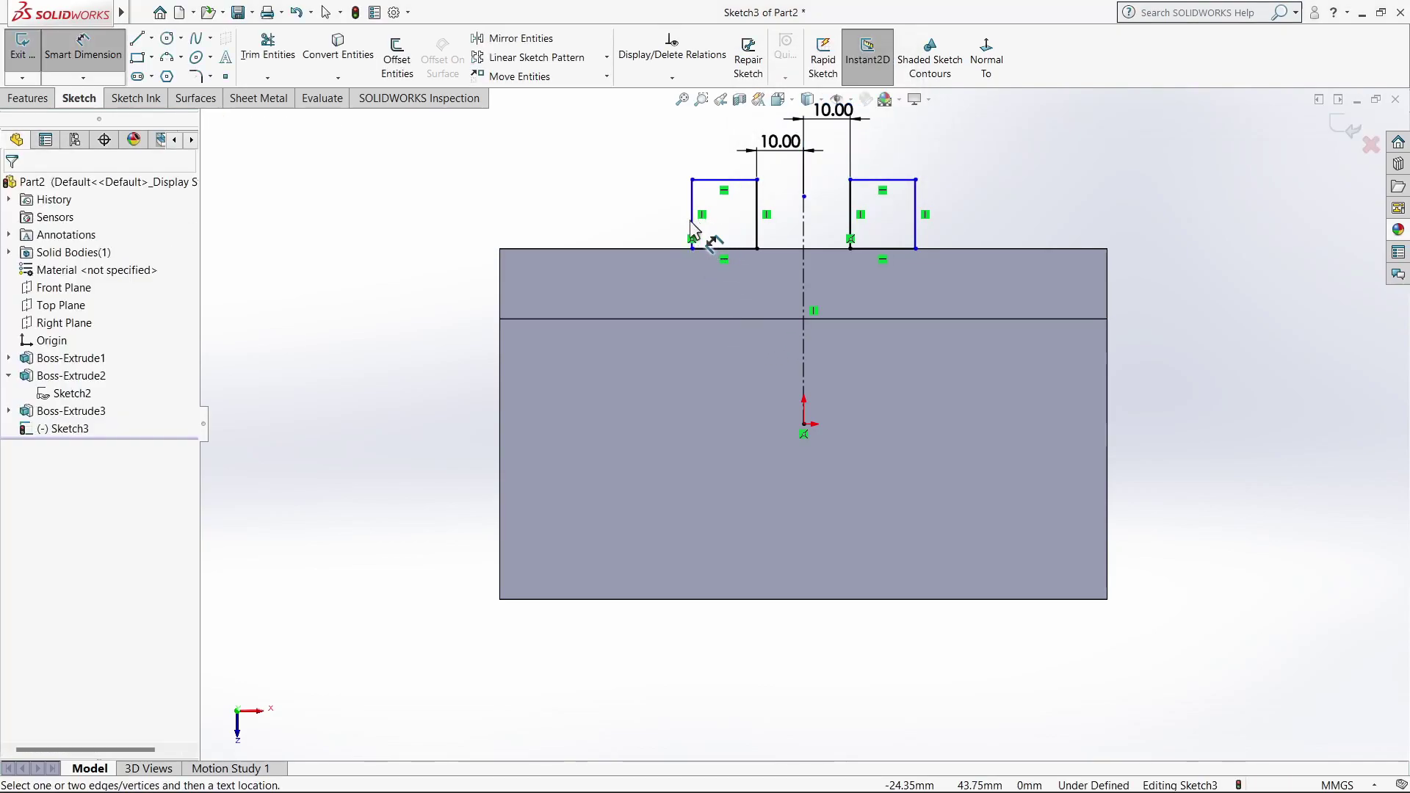
- Make the left rectangle 15 mm tall and 12 mm wide
{"action": "left_click", "coordinate": [695, 229]}
{"action": "left_click", "coordinate": [673, 174]}
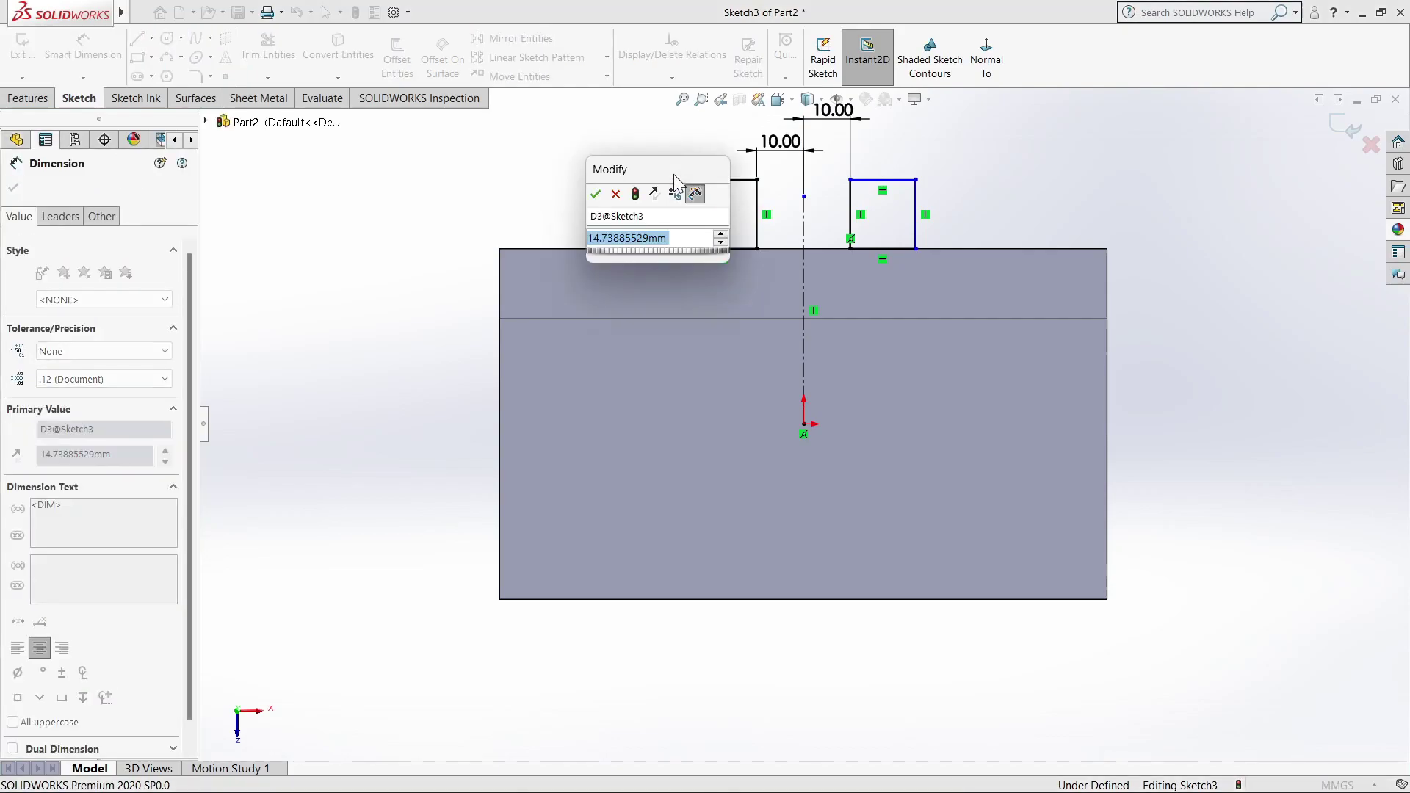
{"action": "type", "text": "15"}
{"action": "key", "text": "Return"}
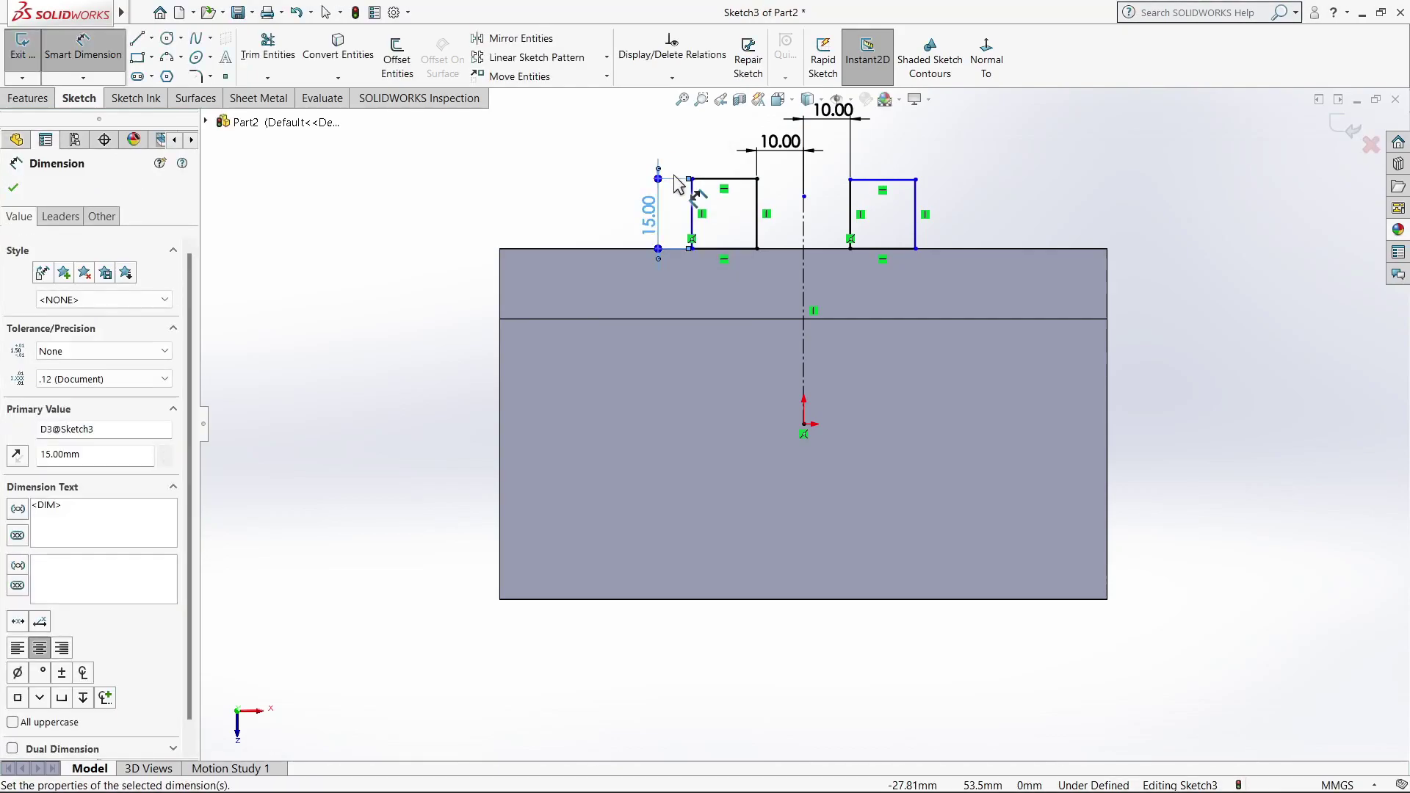
{"action": "left_click", "coordinate": [724, 178]}
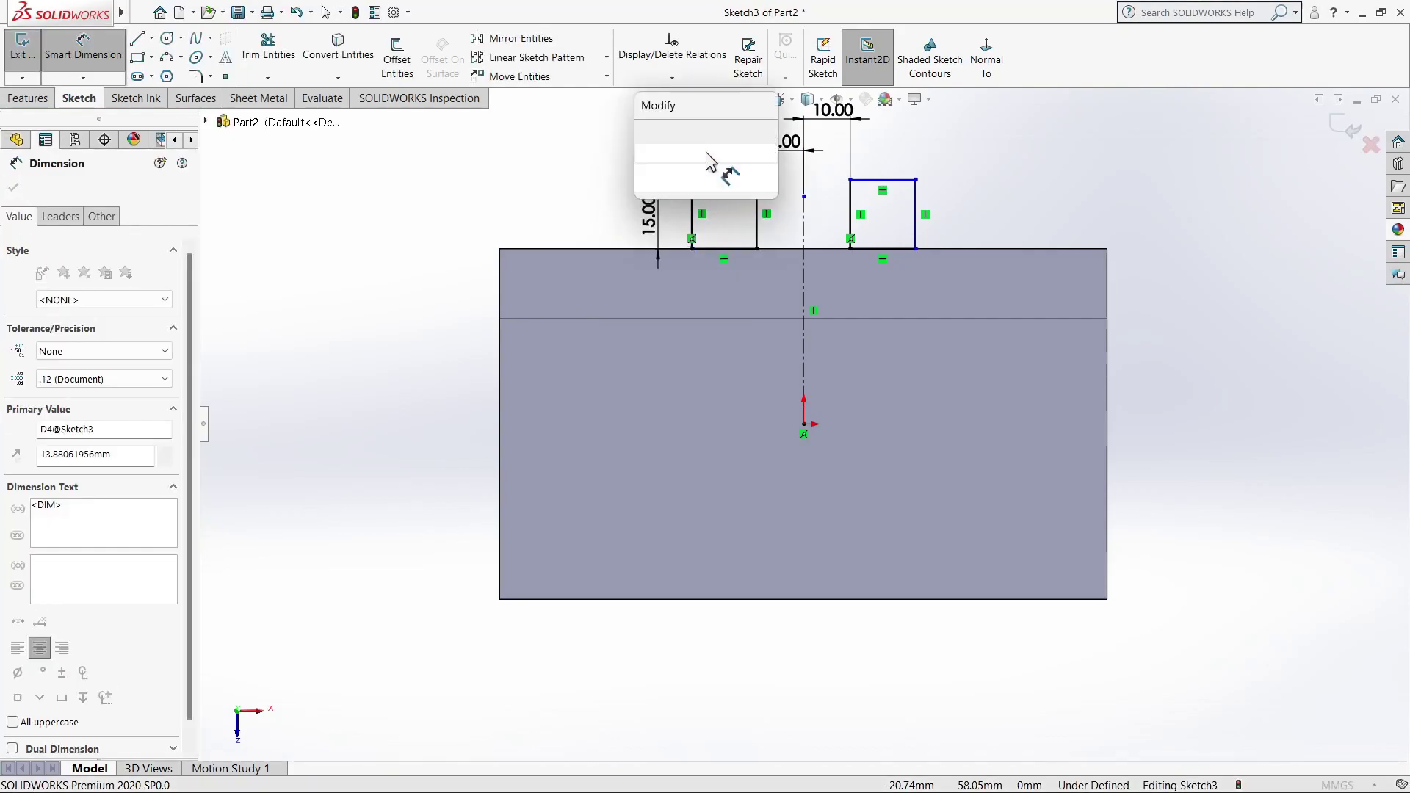
{"action": "type", "text": "12"}
{"action": "key", "text": "Return"}
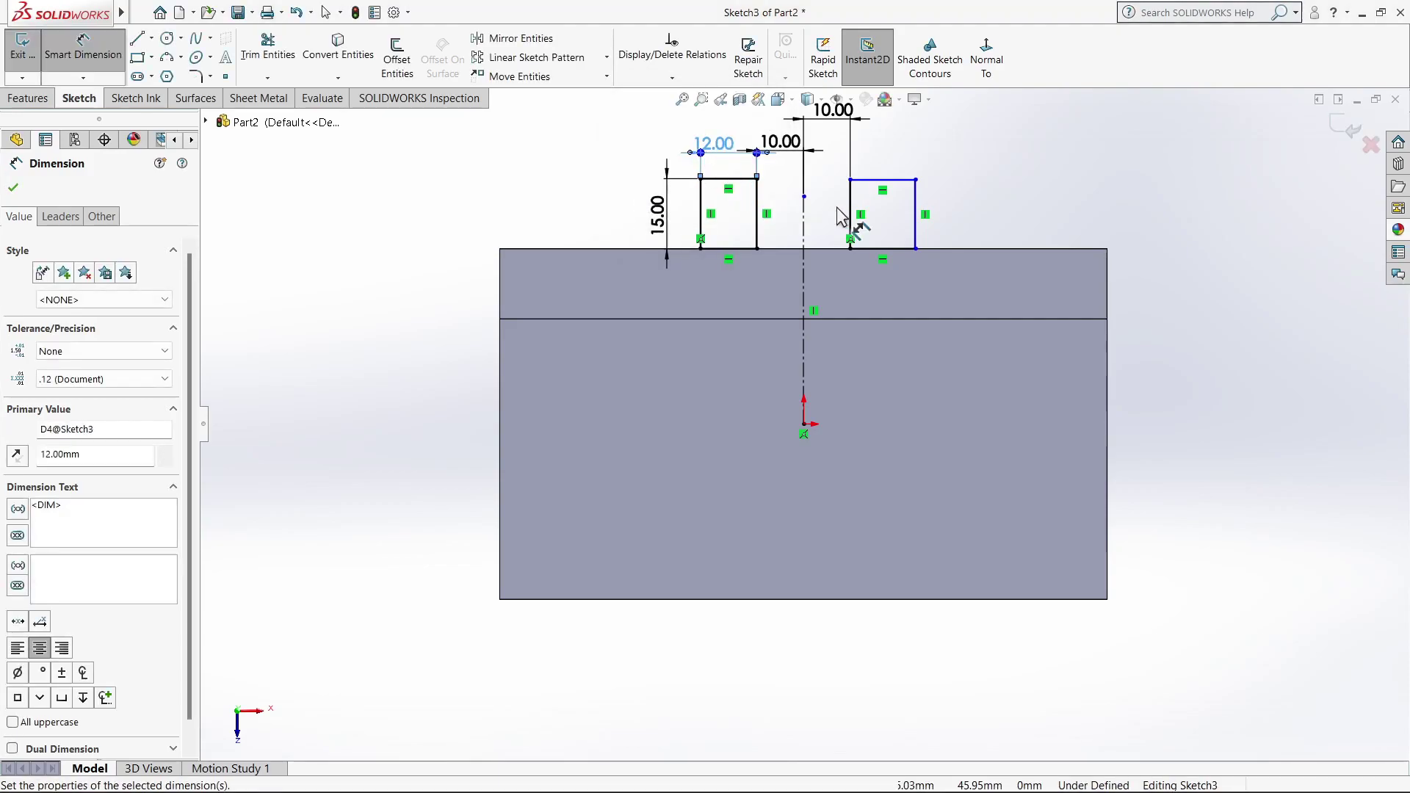
- Make the right rectangle 12 mm wide and 15 mm tall
{"action": "left_click", "coordinate": [885, 187]}
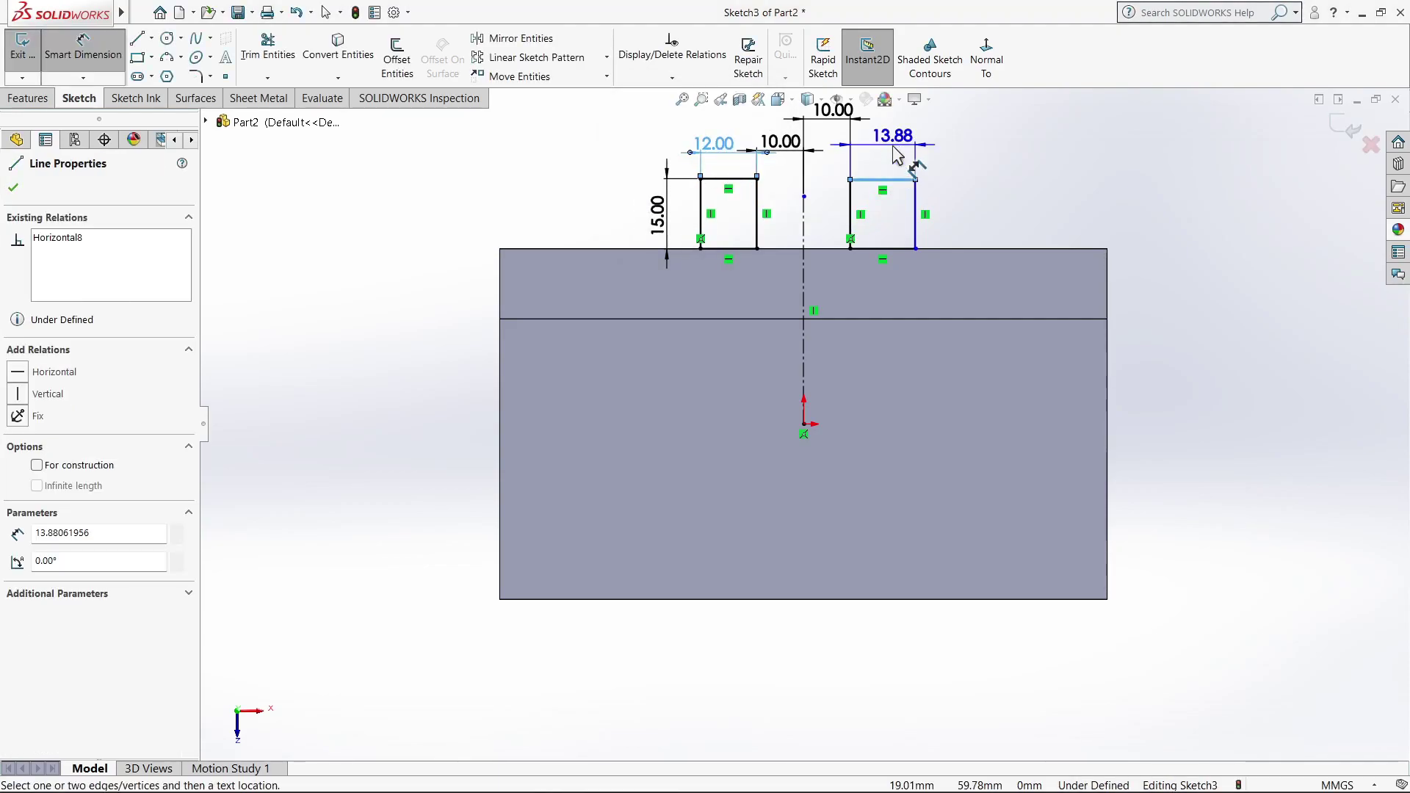
{"action": "left_click", "coordinate": [896, 154]}
{"action": "type", "text": "12"}
{"action": "key", "text": "Return"}
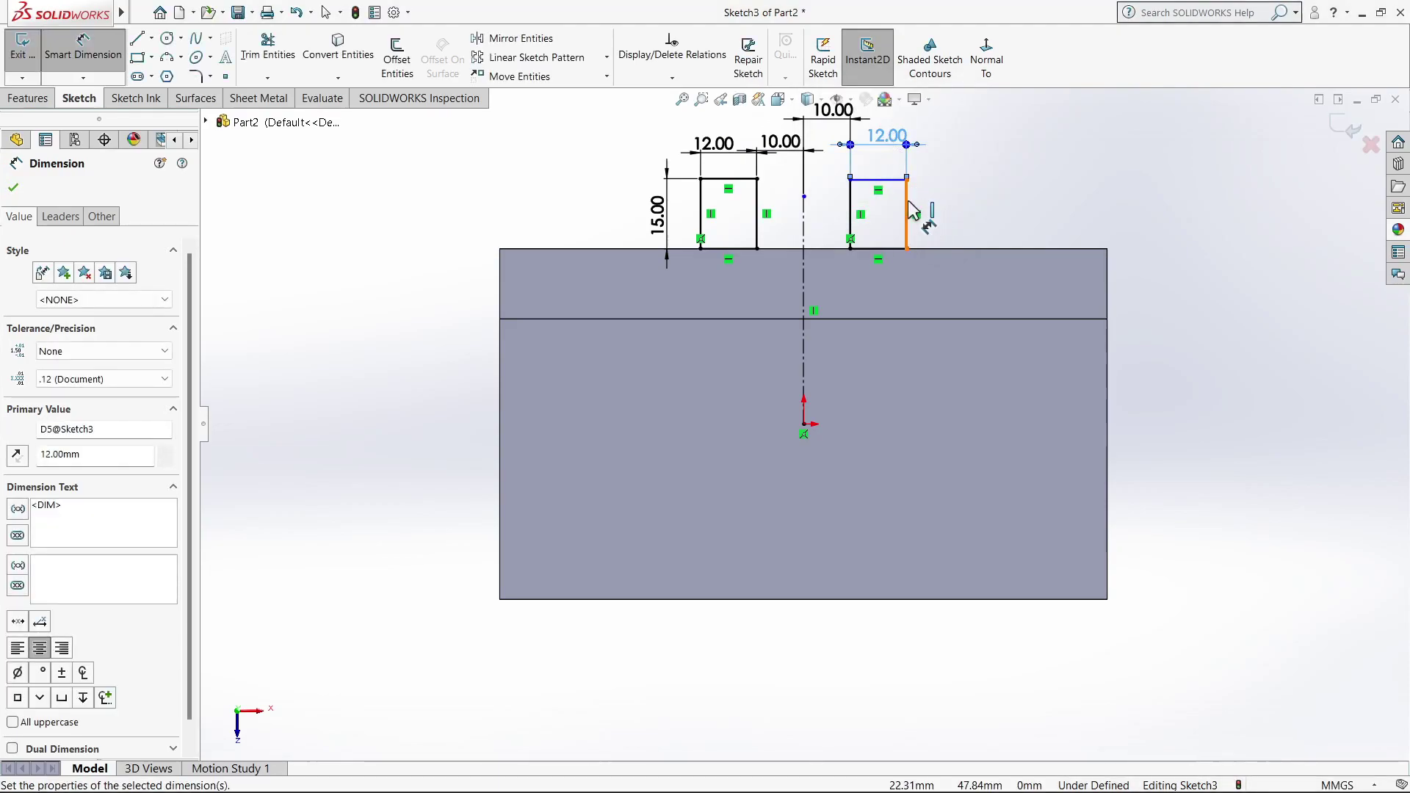
{"action": "left_click", "coordinate": [908, 209]}
{"action": "left_click", "coordinate": [931, 201]}
{"action": "type", "text": "15"}
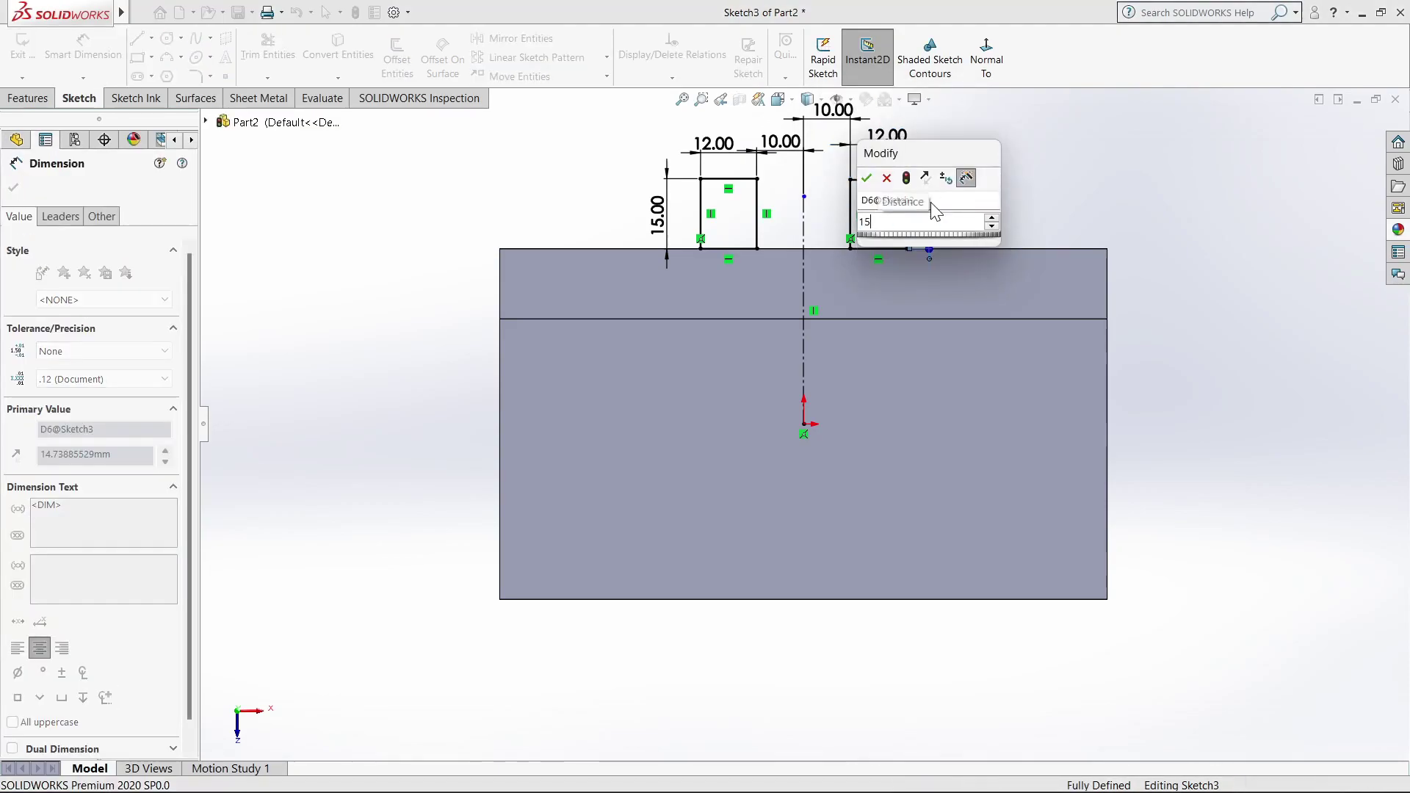
{"action": "key", "text": "Return"}
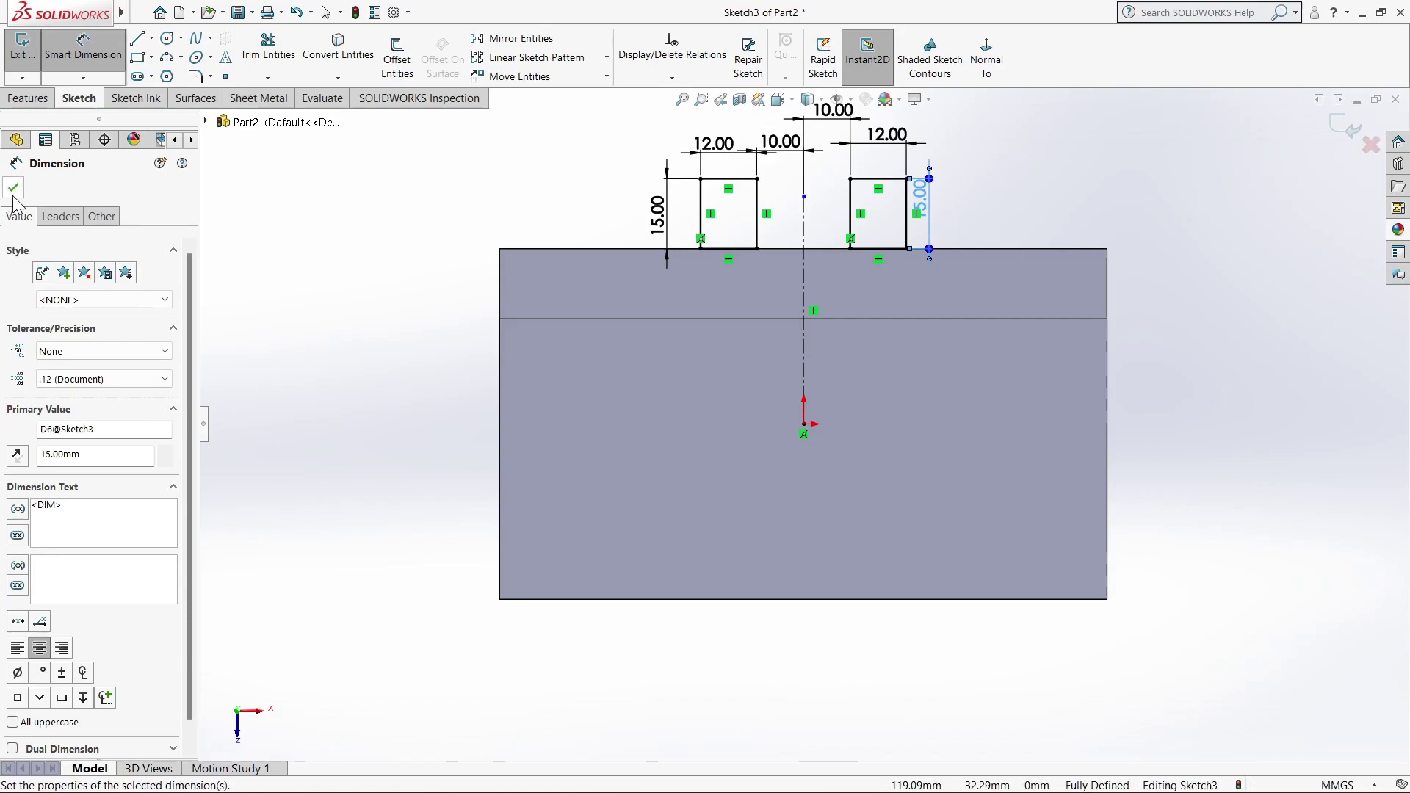
{"action": "left_click", "coordinate": [13, 191]}
{"action": "left_click", "coordinate": [26, 98]}
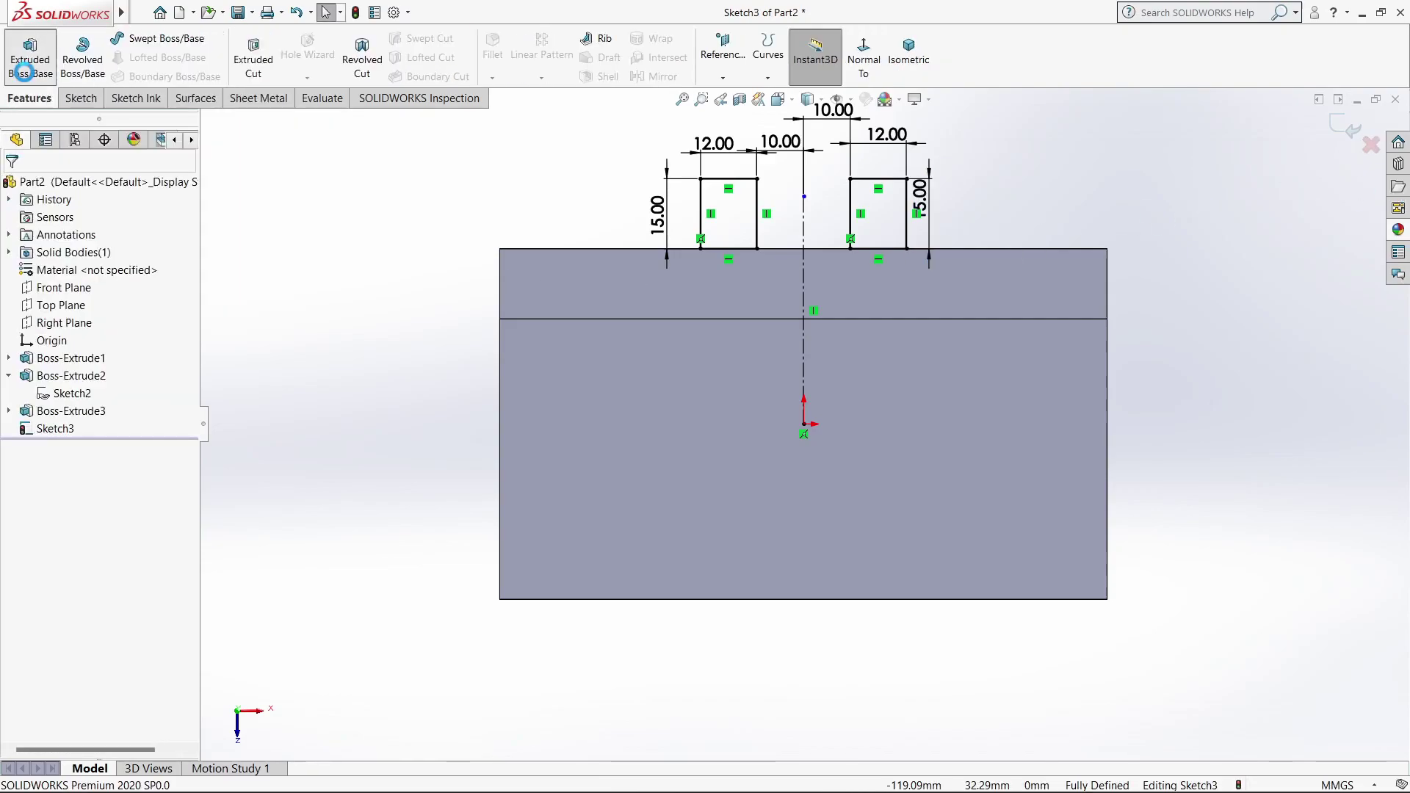
- Extrude both rectangles as bosses with Up To Surface, ending at the picked part face
{"action": "left_click", "coordinate": [23, 72]}
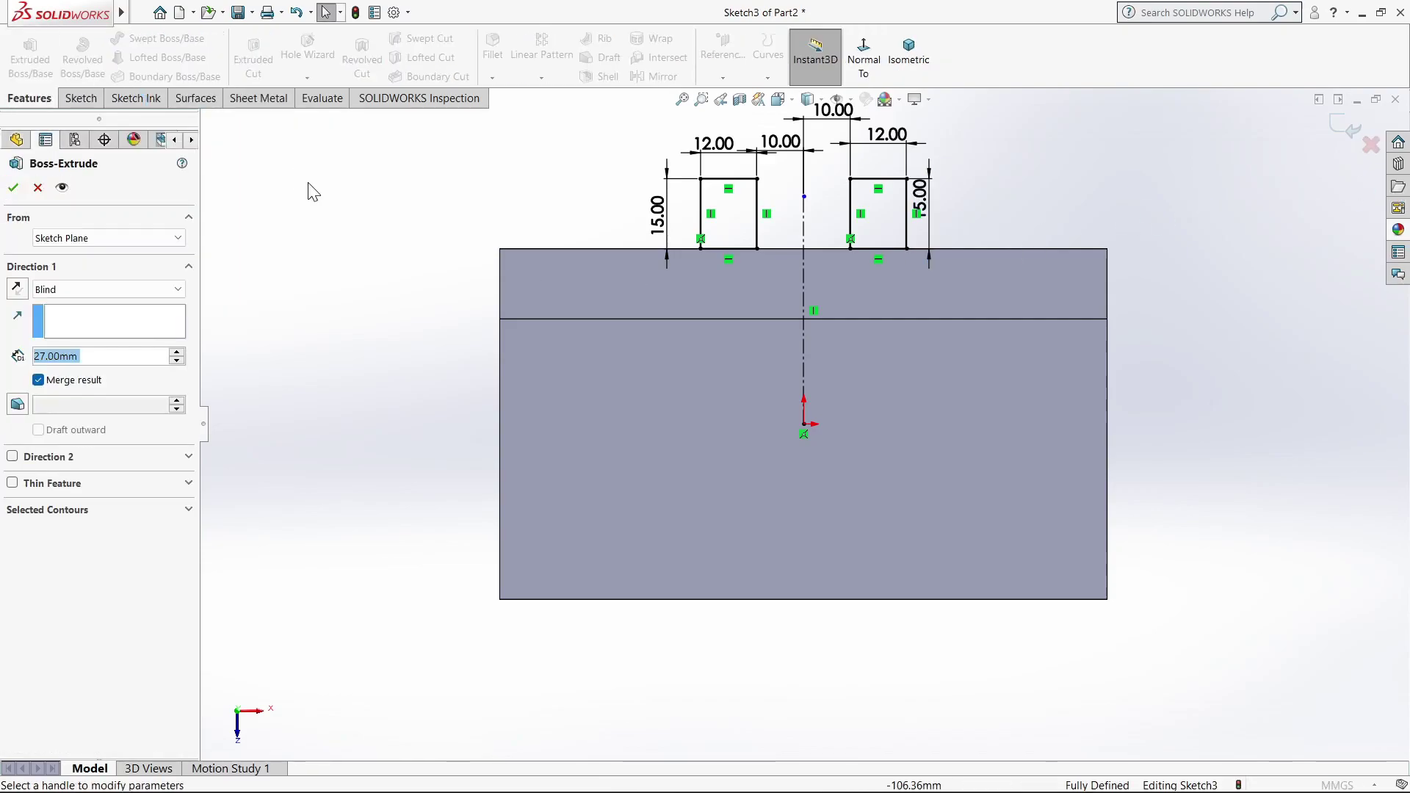
{"action": "left_click", "coordinate": [133, 289]}
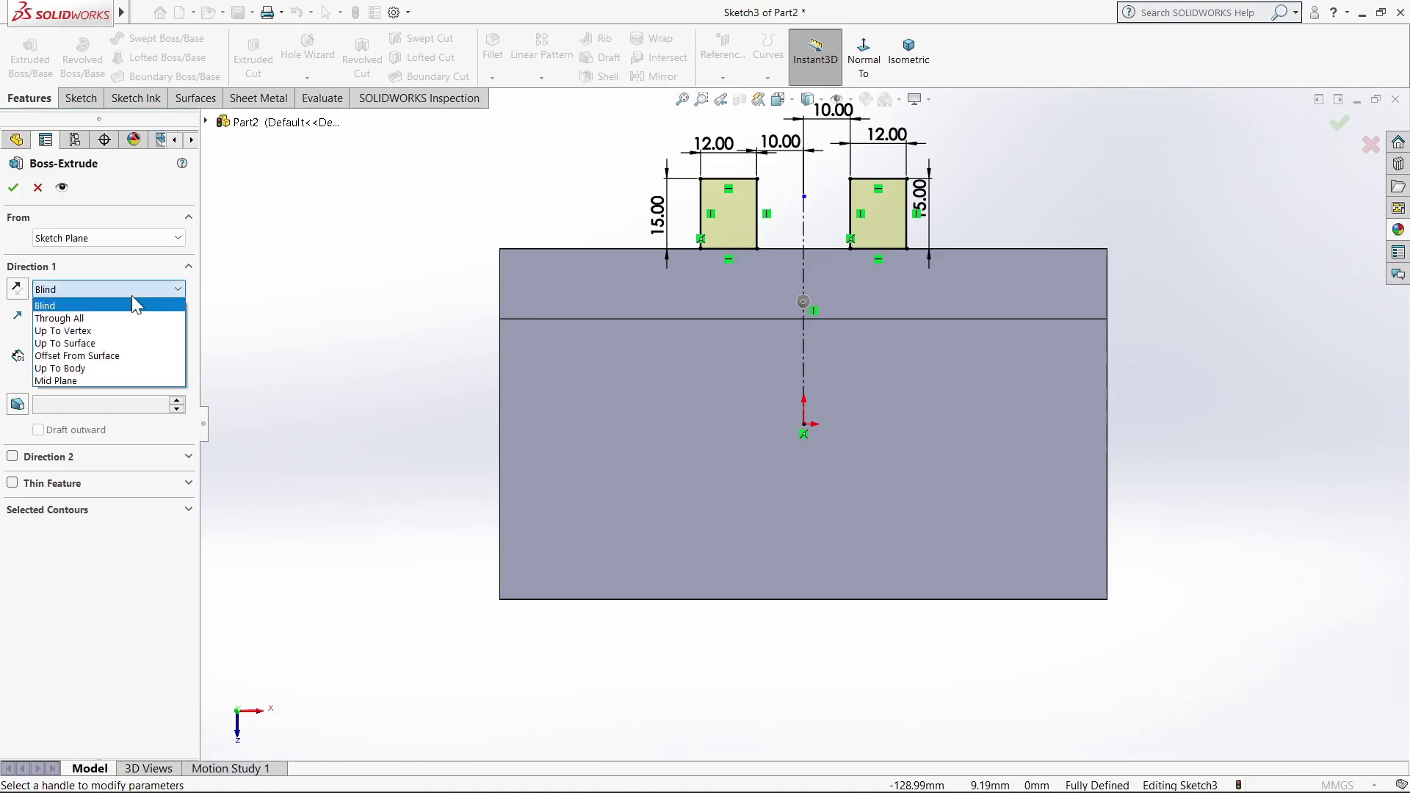
{"action": "left_click", "coordinate": [119, 341]}
{"action": "middle_click_drag", "start_coordinate": [909, 193], "coordinate": [714, 373]}
{"action": "left_click", "coordinate": [748, 323]}
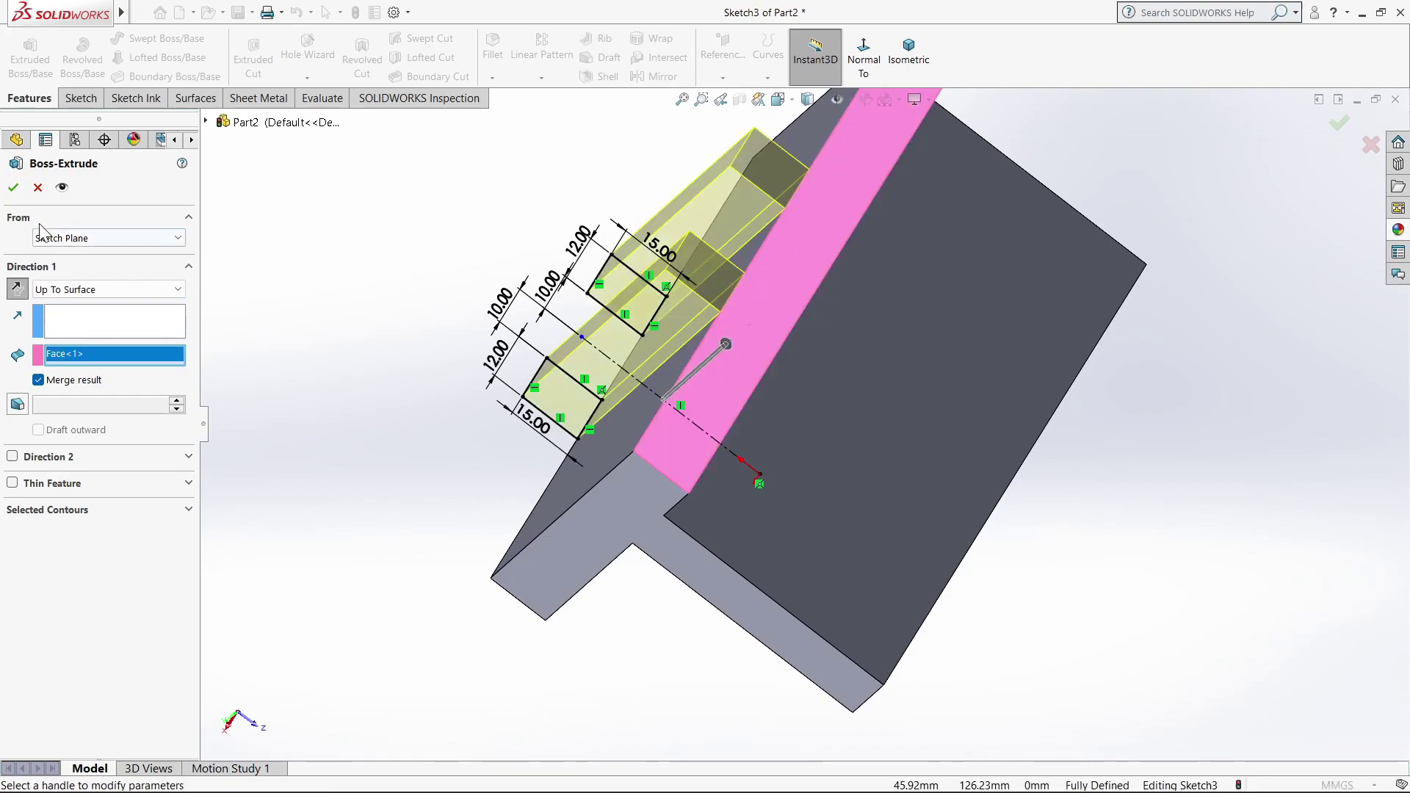
{"action": "left_click", "coordinate": [12, 189]}
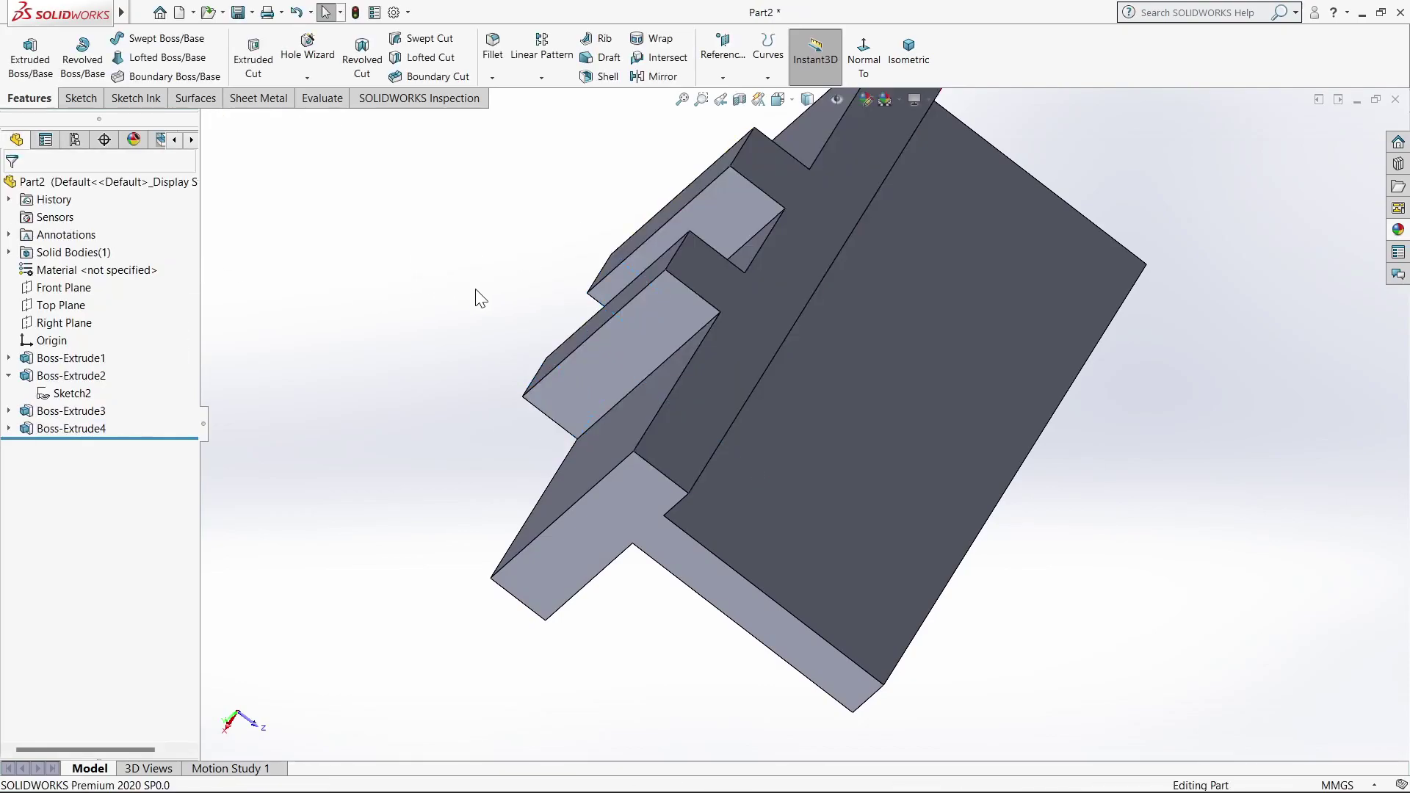
{"action": "key", "text": "f"}
{"action": "mouse_move", "coordinate": [525, 310]}
{"action": "middle_mouse_down"}
{"action": "mouse_move", "coordinate": [755, 284]}
{"action": "mouse_move", "coordinate": [811, 239]}
{"action": "mouse_move", "coordinate": [448, 292]}
{"action": "middle_mouse_up"}
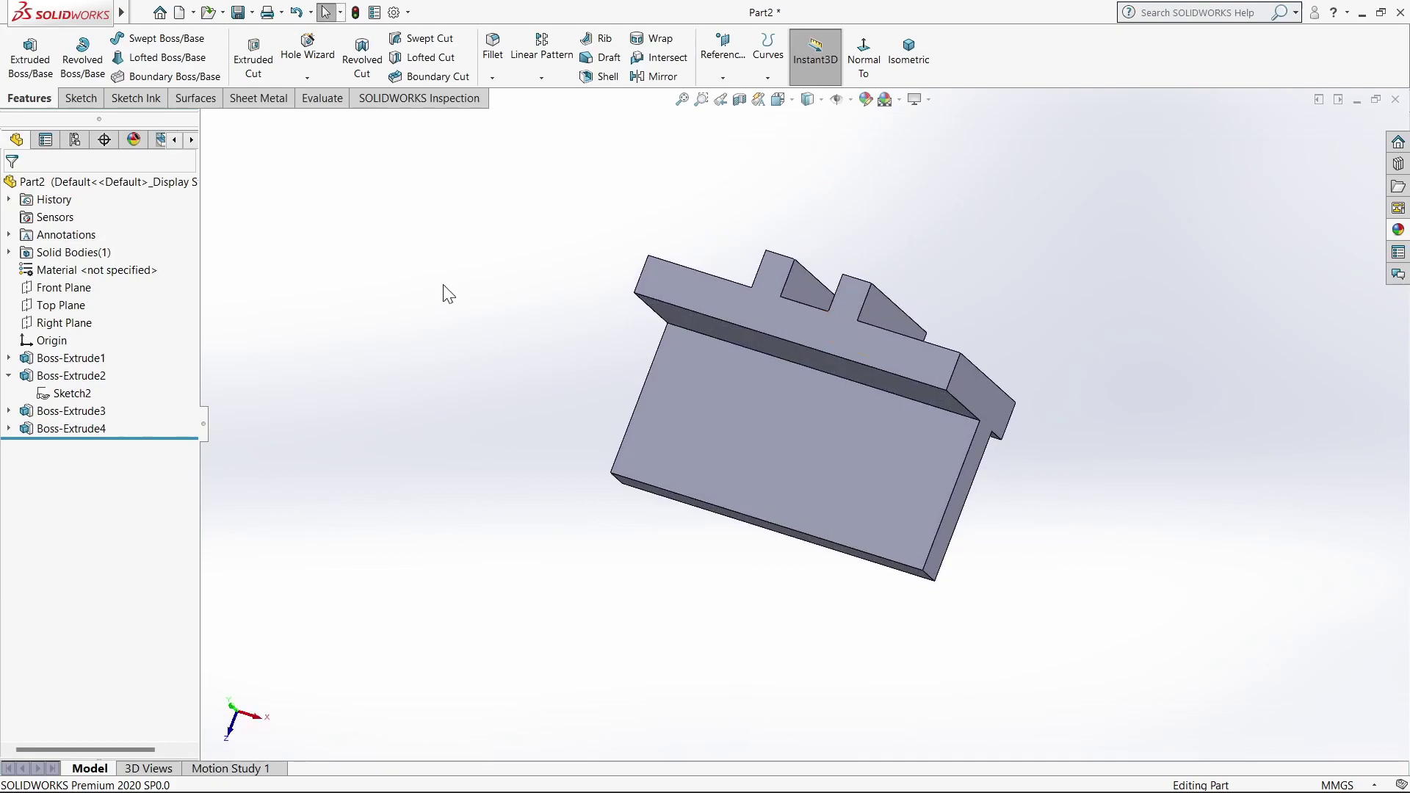
- Start a new sketch on the Right Plane, viewed face-on
{"action": "left_click", "coordinate": [8, 376]}
{"action": "left_click", "coordinate": [65, 323]}
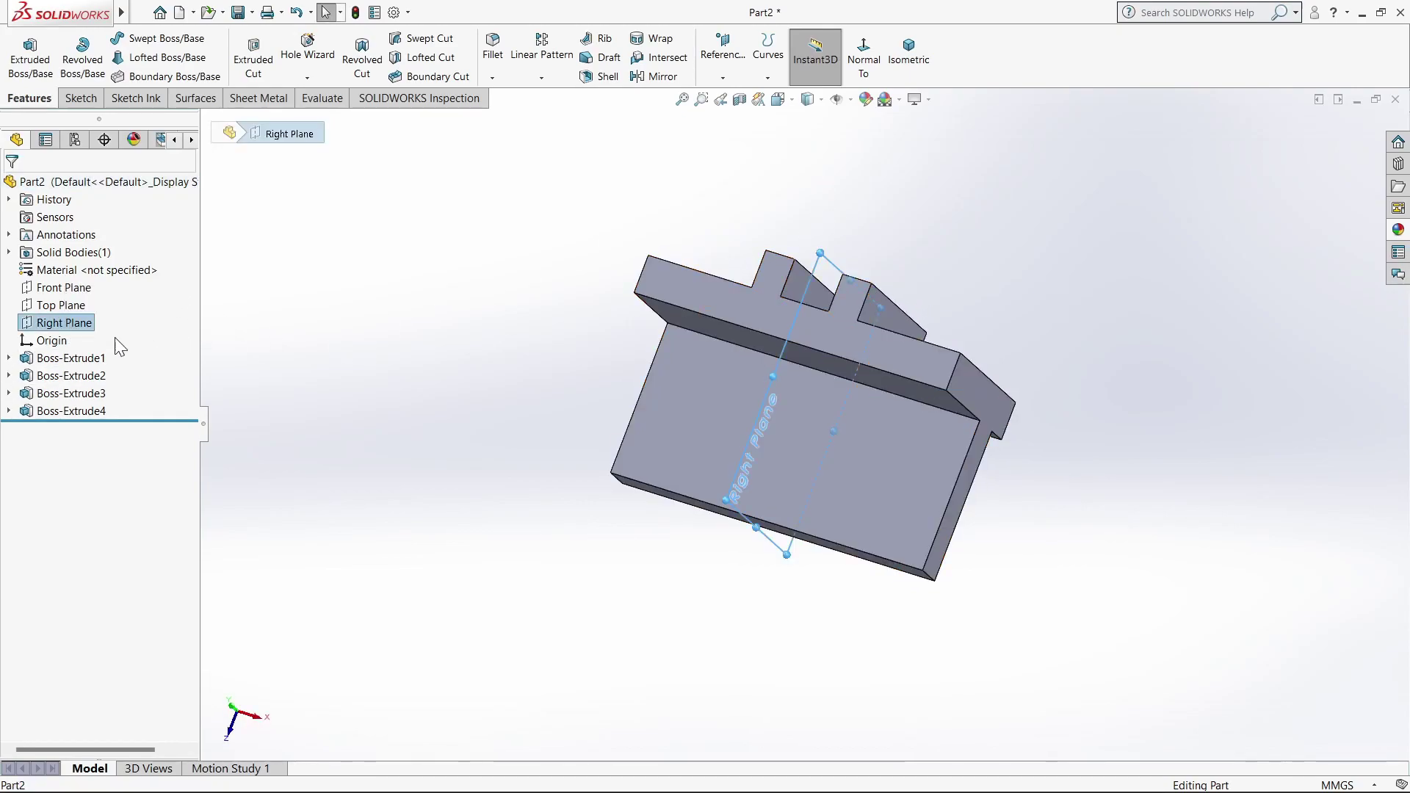
{"action": "right_click", "coordinate": [75, 330]}
{"action": "left_click", "coordinate": [94, 296]}
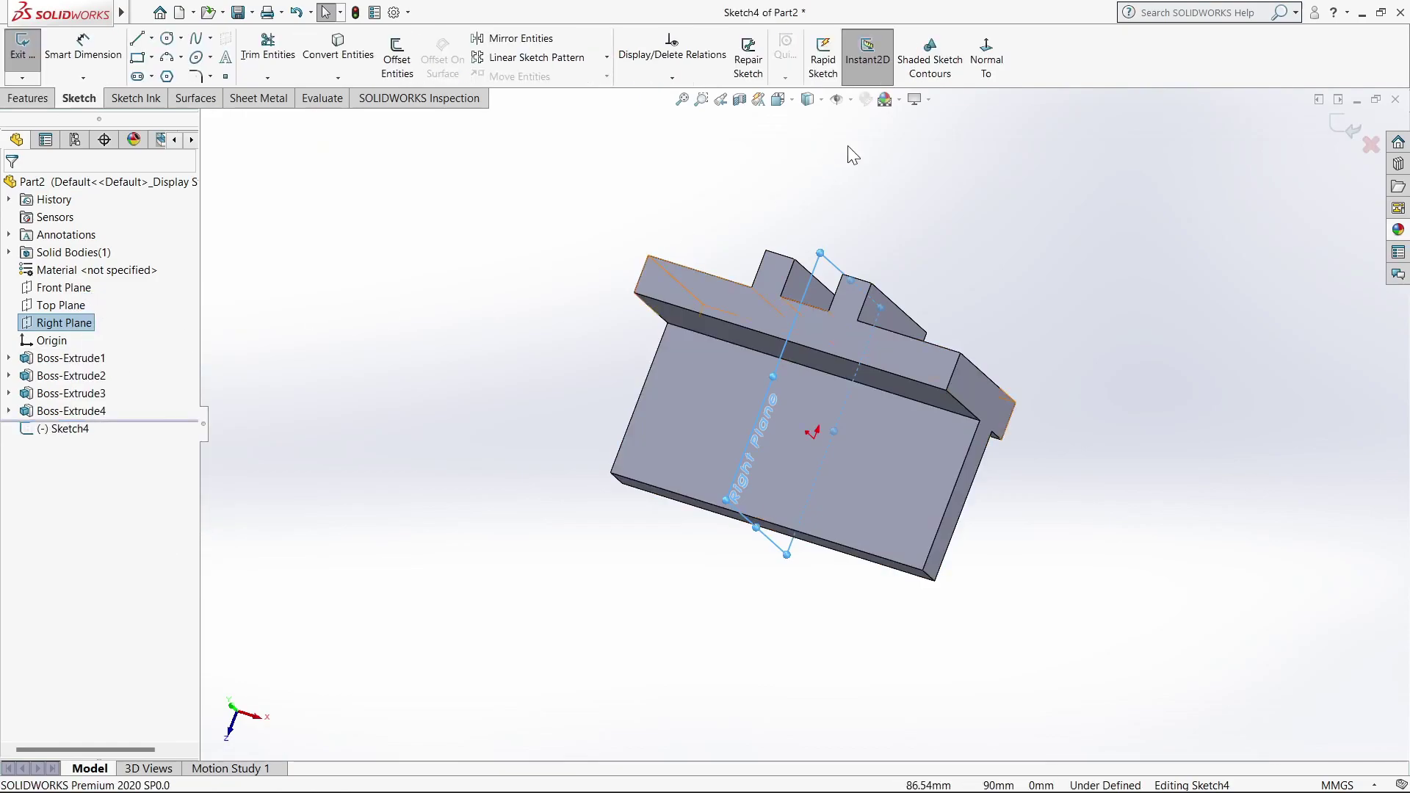
{"action": "left_click", "coordinate": [998, 79]}
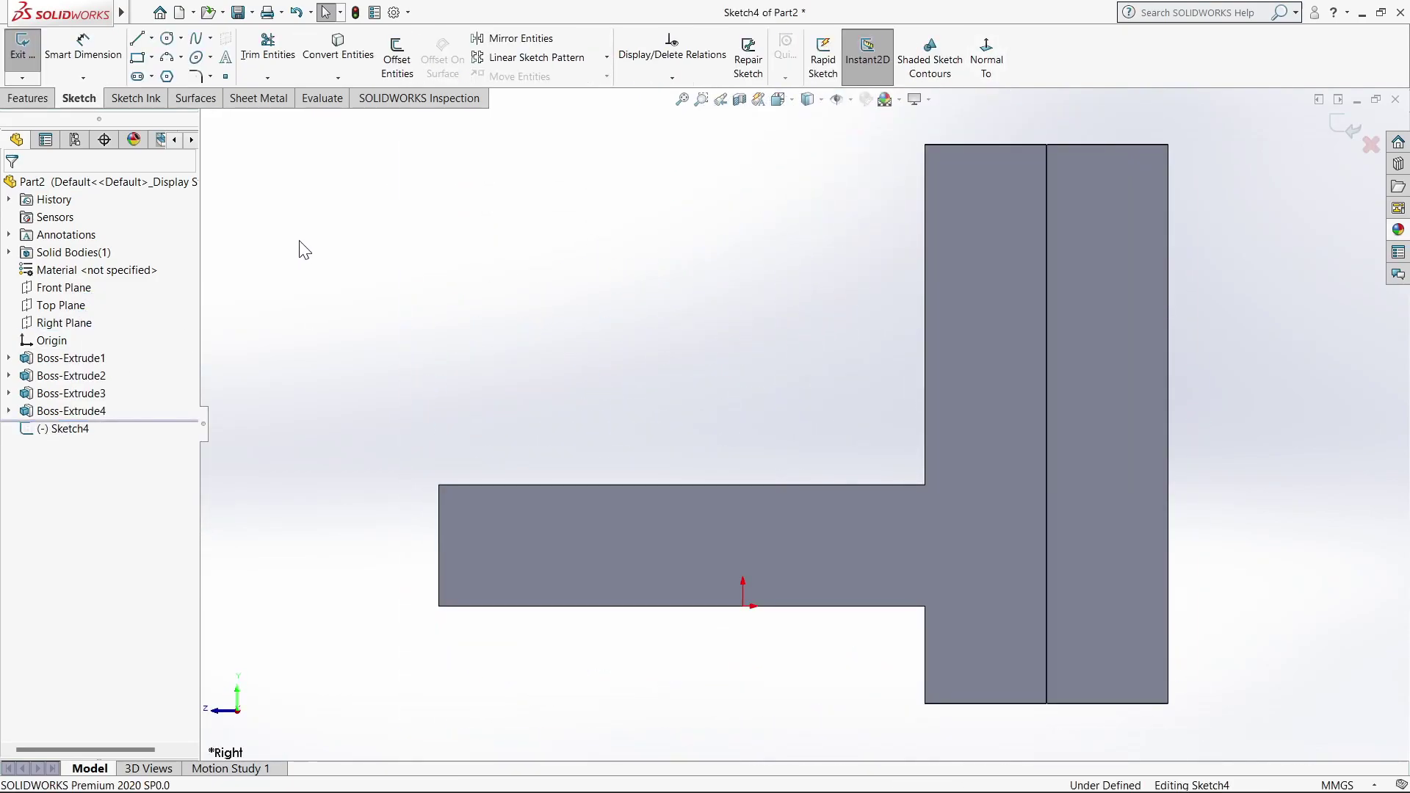
- Draw a diagonal line from the base plate's outer corner to the wall's top corner
{"action": "left_click", "coordinate": [137, 41]}
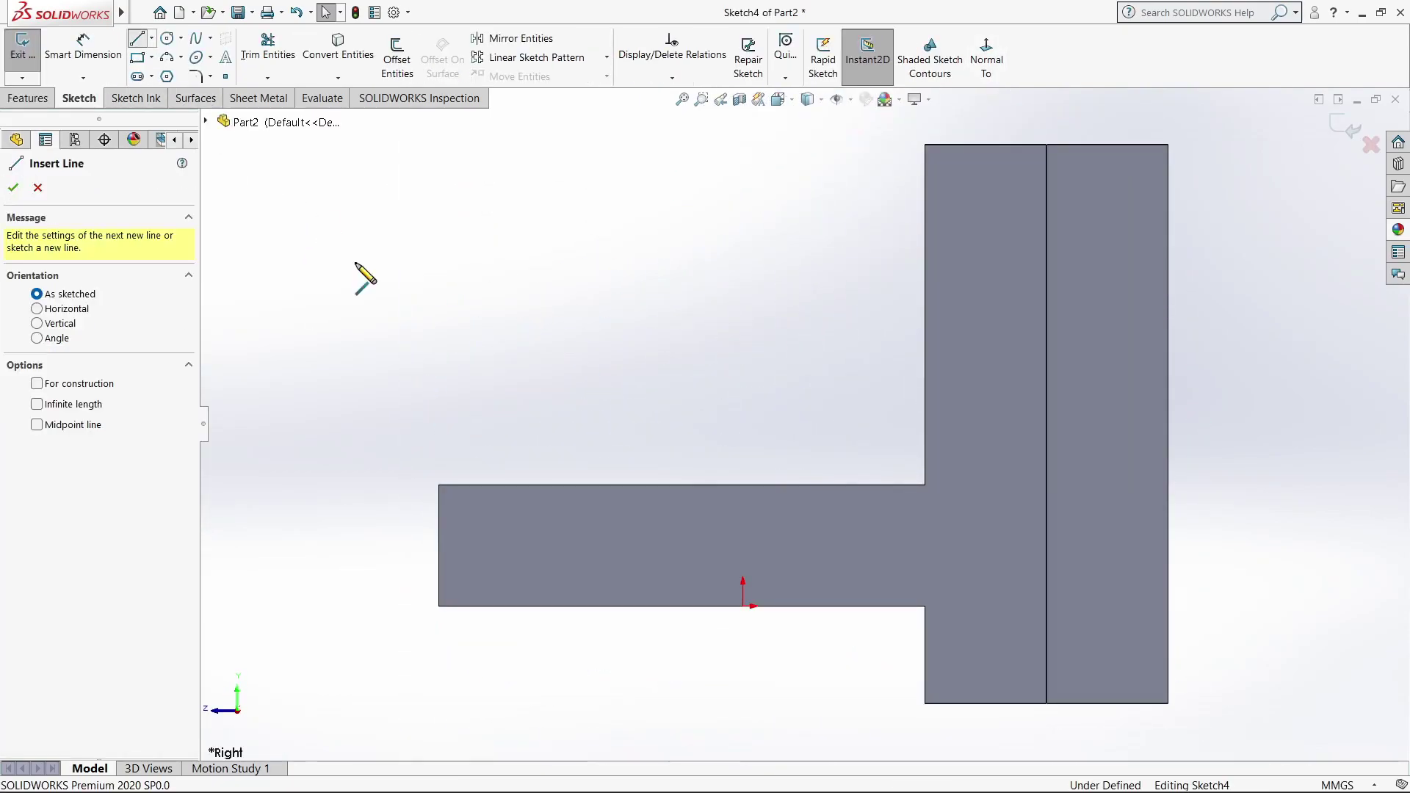
{"action": "left_click", "coordinate": [439, 487]}
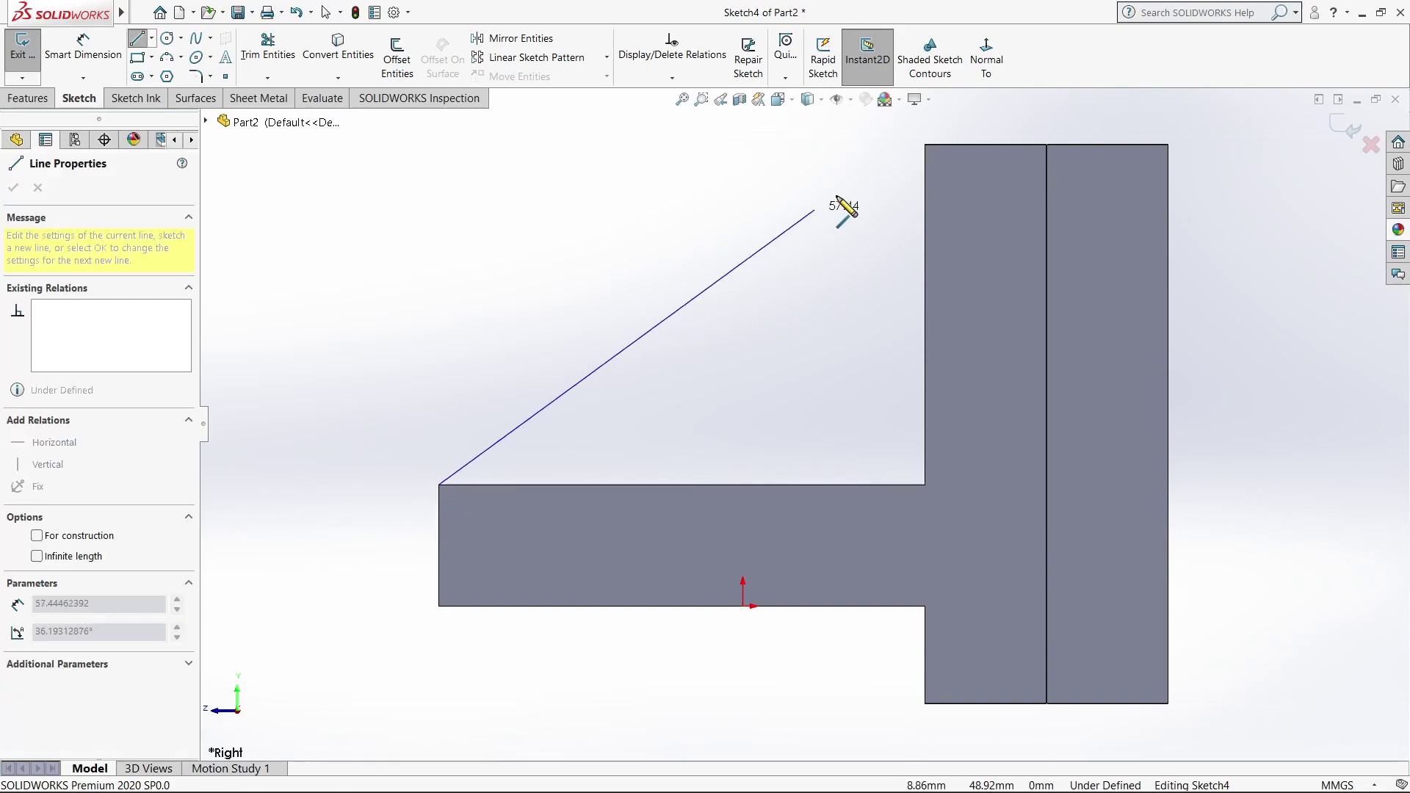
{"action": "left_click", "coordinate": [925, 145]}
{"action": "right_click", "coordinate": [927, 146]}
{"action": "left_click", "coordinate": [961, 153]}
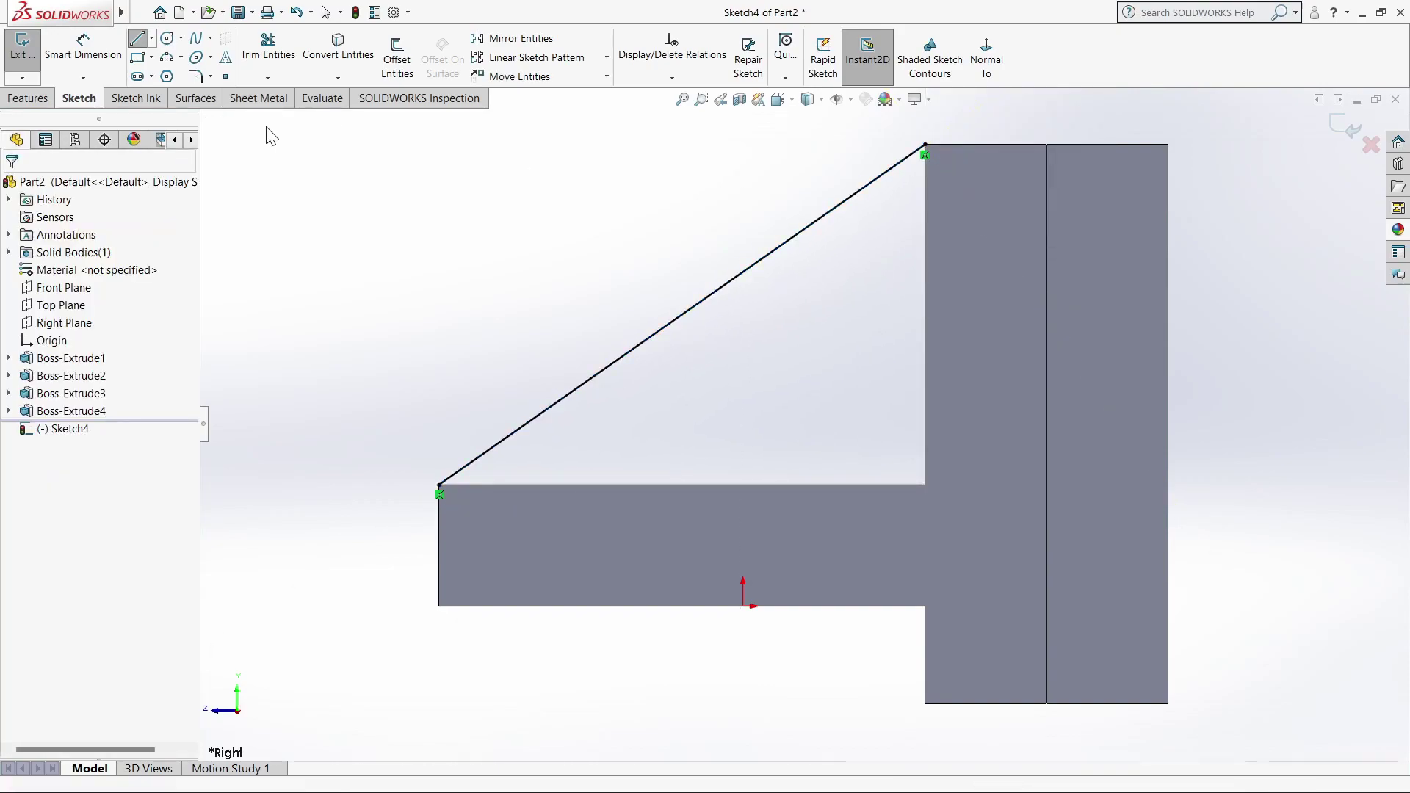
{"action": "left_click", "coordinate": [17, 51]}
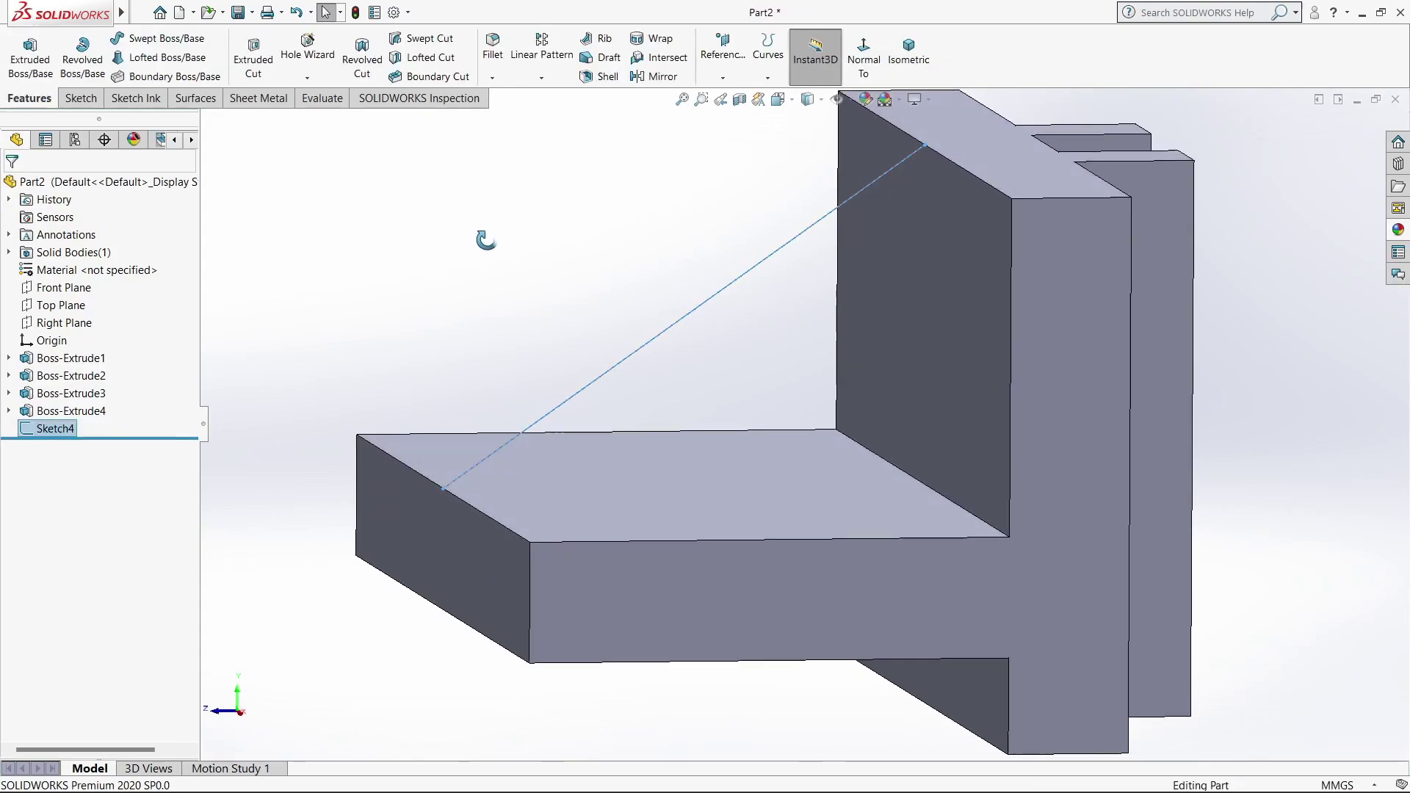
- Build a 10 mm rib from the diagonal sketch line, bracing the wall against the base plate
{"action": "left_click", "coordinate": [598, 39]}
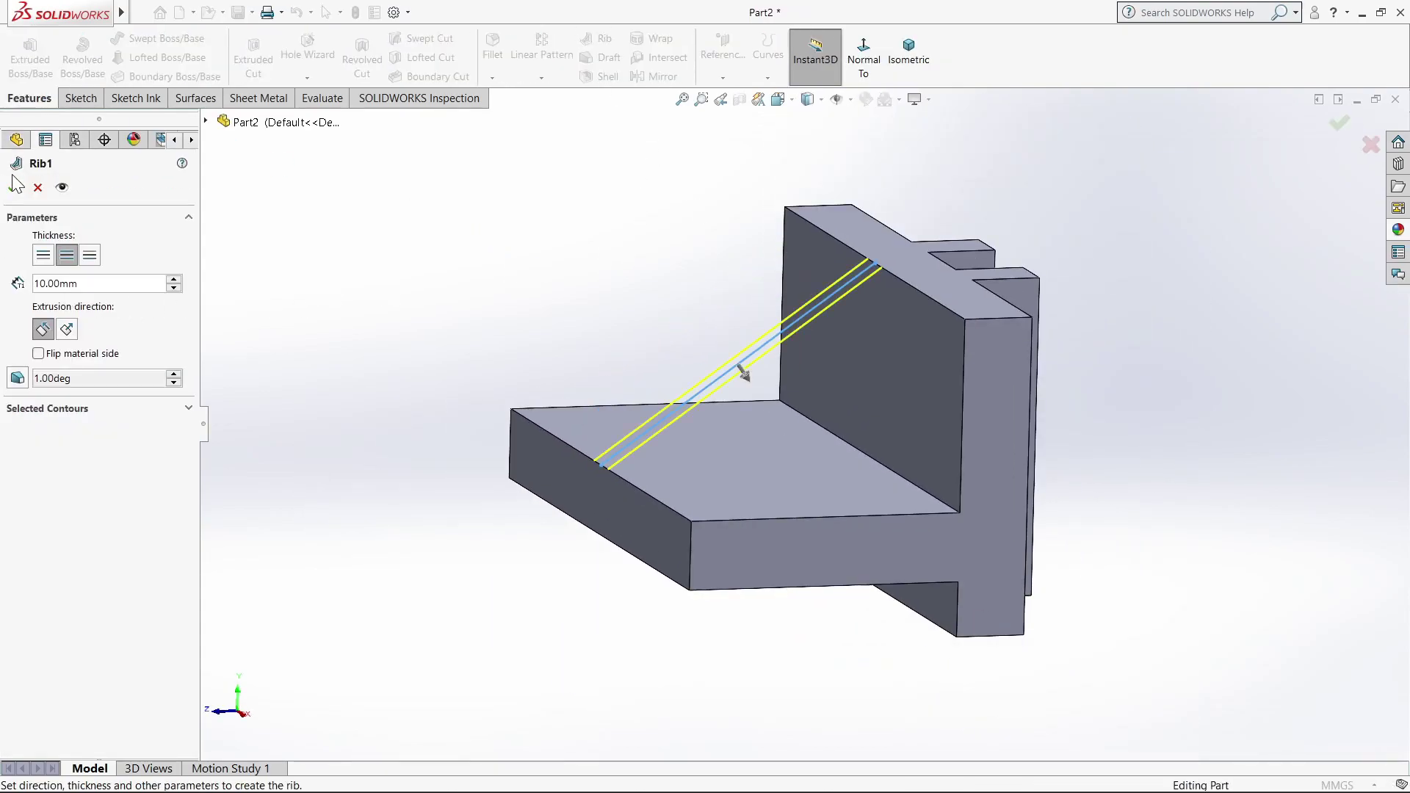
{"action": "left_click", "coordinate": [13, 184]}
{"action": "mouse_move", "coordinate": [591, 213]}
{"action": "middle_mouse_down"}
{"action": "mouse_move", "coordinate": [616, 345]}
{"action": "mouse_move", "coordinate": [598, 213]}
{"action": "middle_mouse_up"}
{"action": "left_click", "coordinate": [733, 289]}
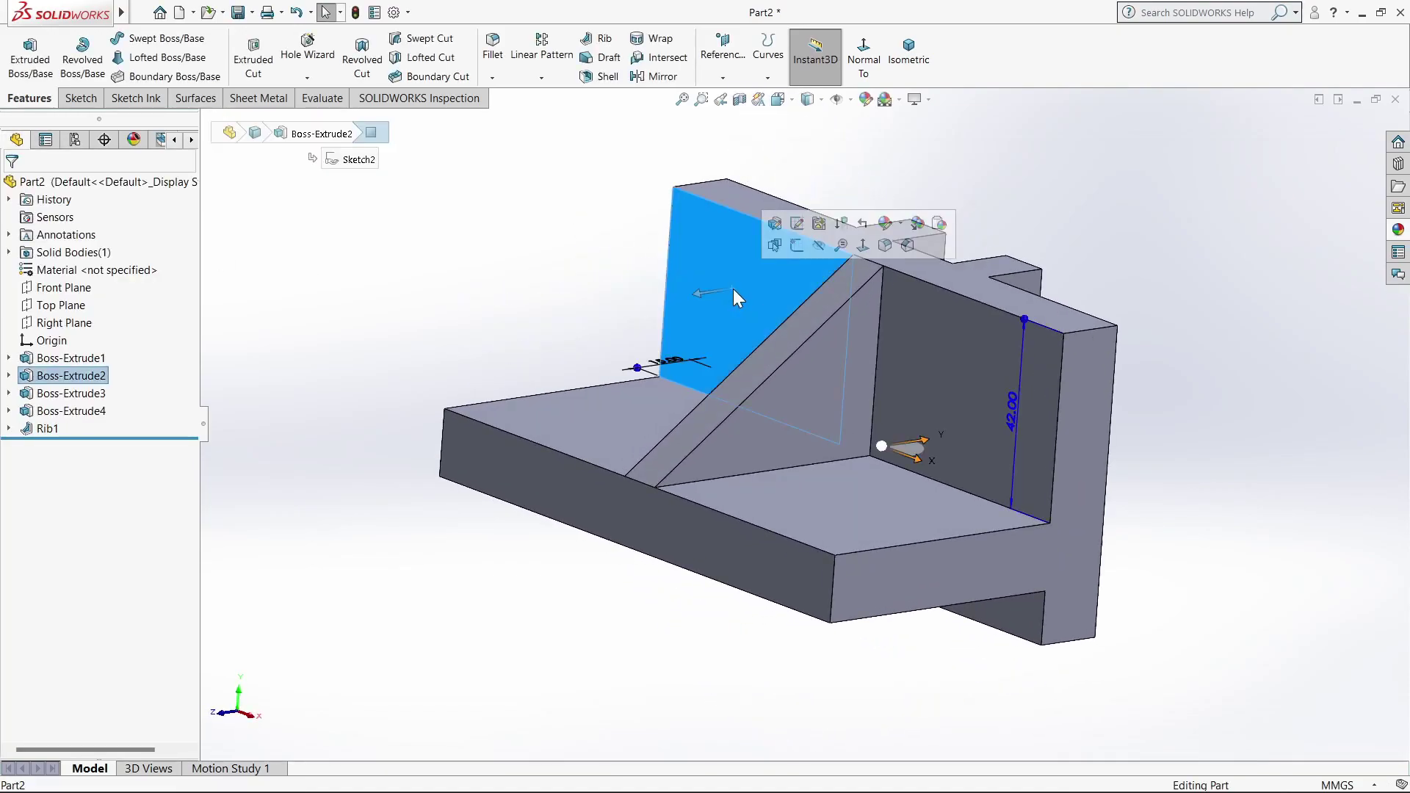
- Sketch on the wall face: a larger circle at left and a small one near the top-right corner
{"action": "left_click", "coordinate": [799, 245]}
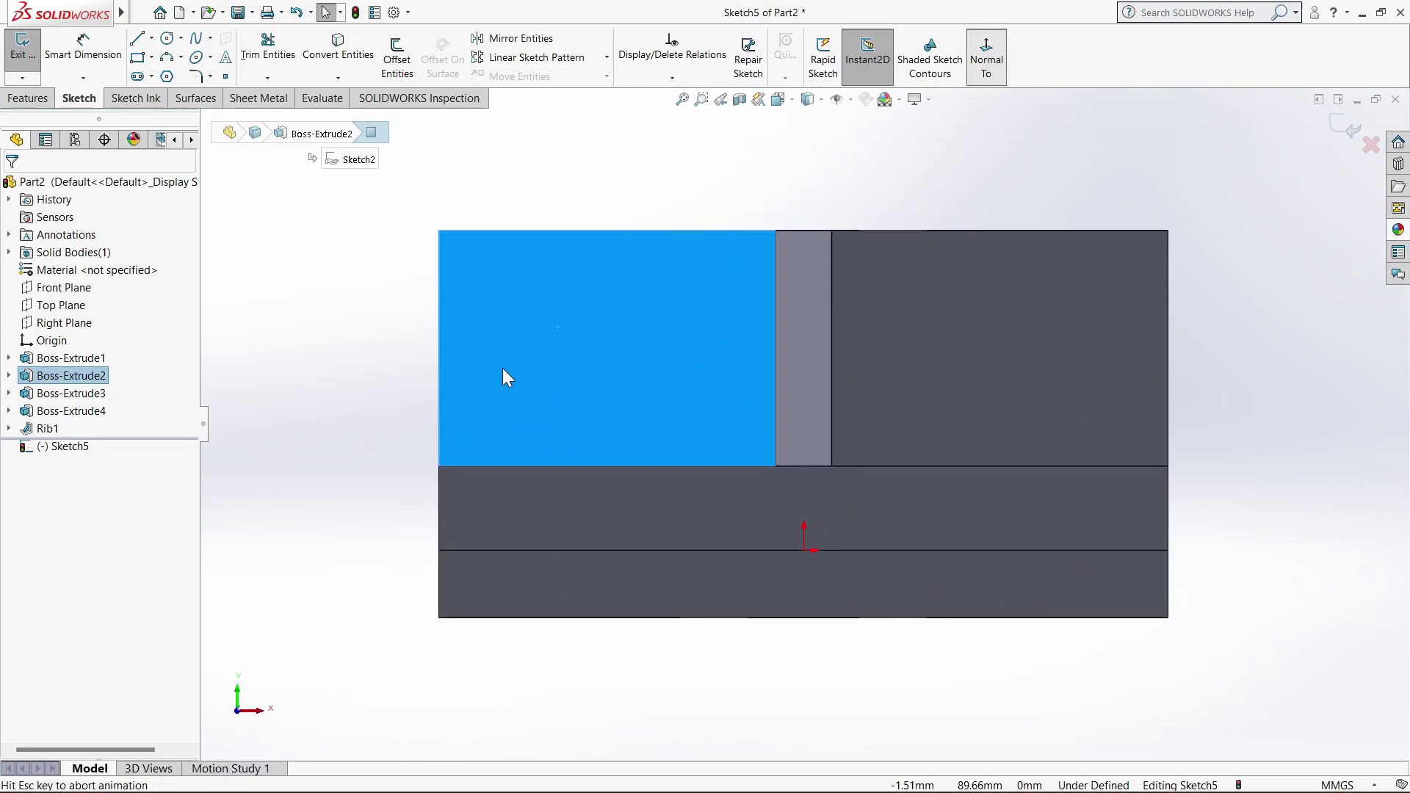
{"action": "left_click", "coordinate": [168, 38]}
{"action": "left_click", "coordinate": [514, 409]}
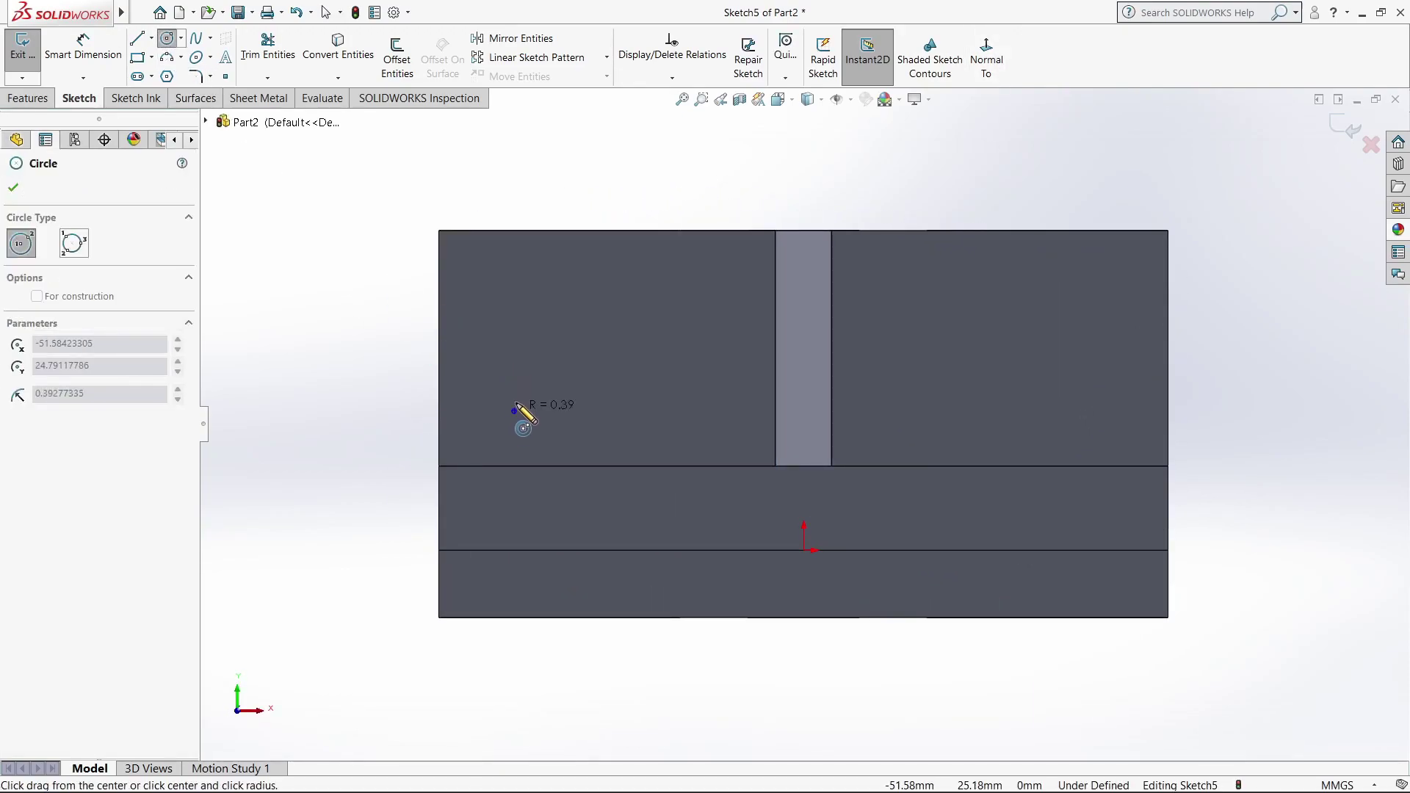
{"action": "left_click", "coordinate": [516, 380]}
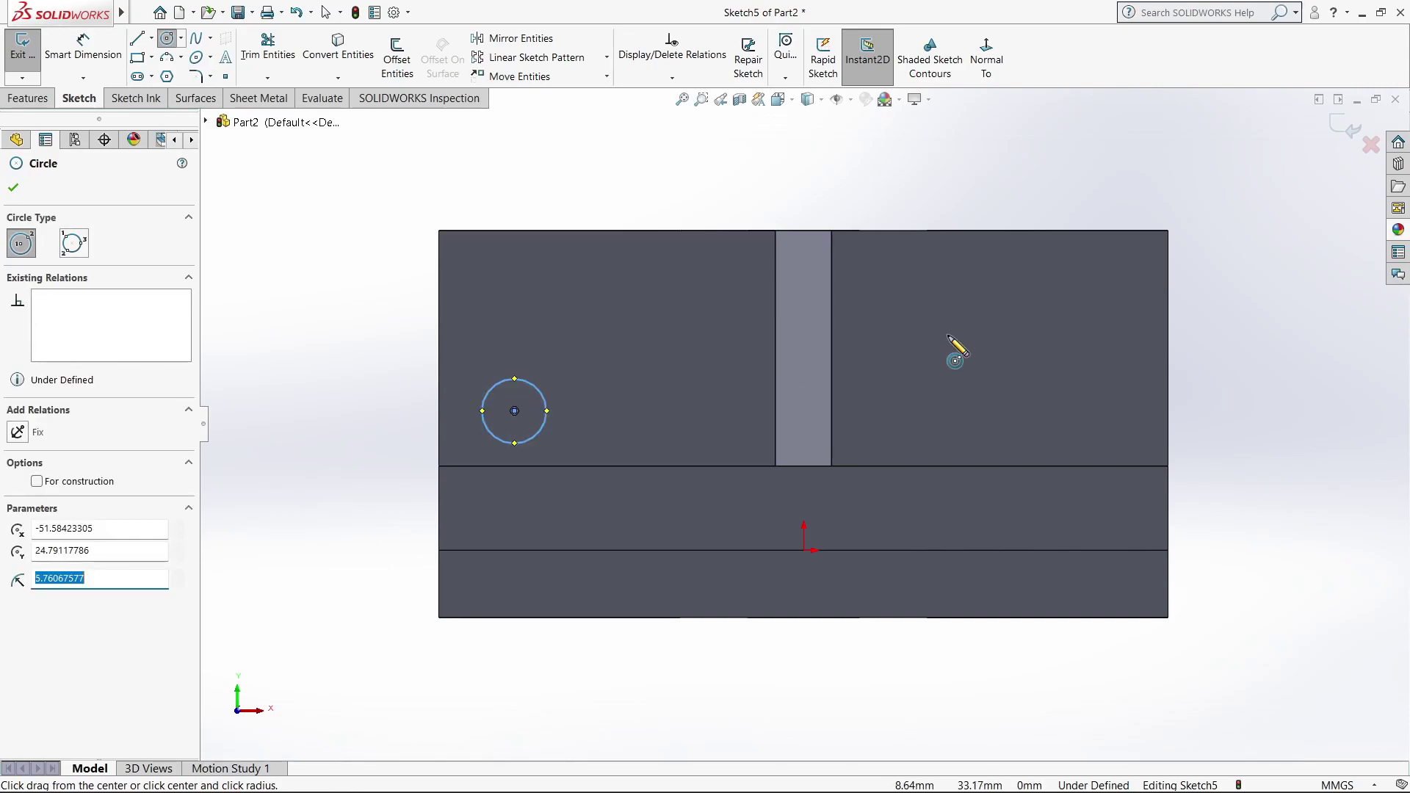
{"action": "left_click", "coordinate": [1110, 276]}
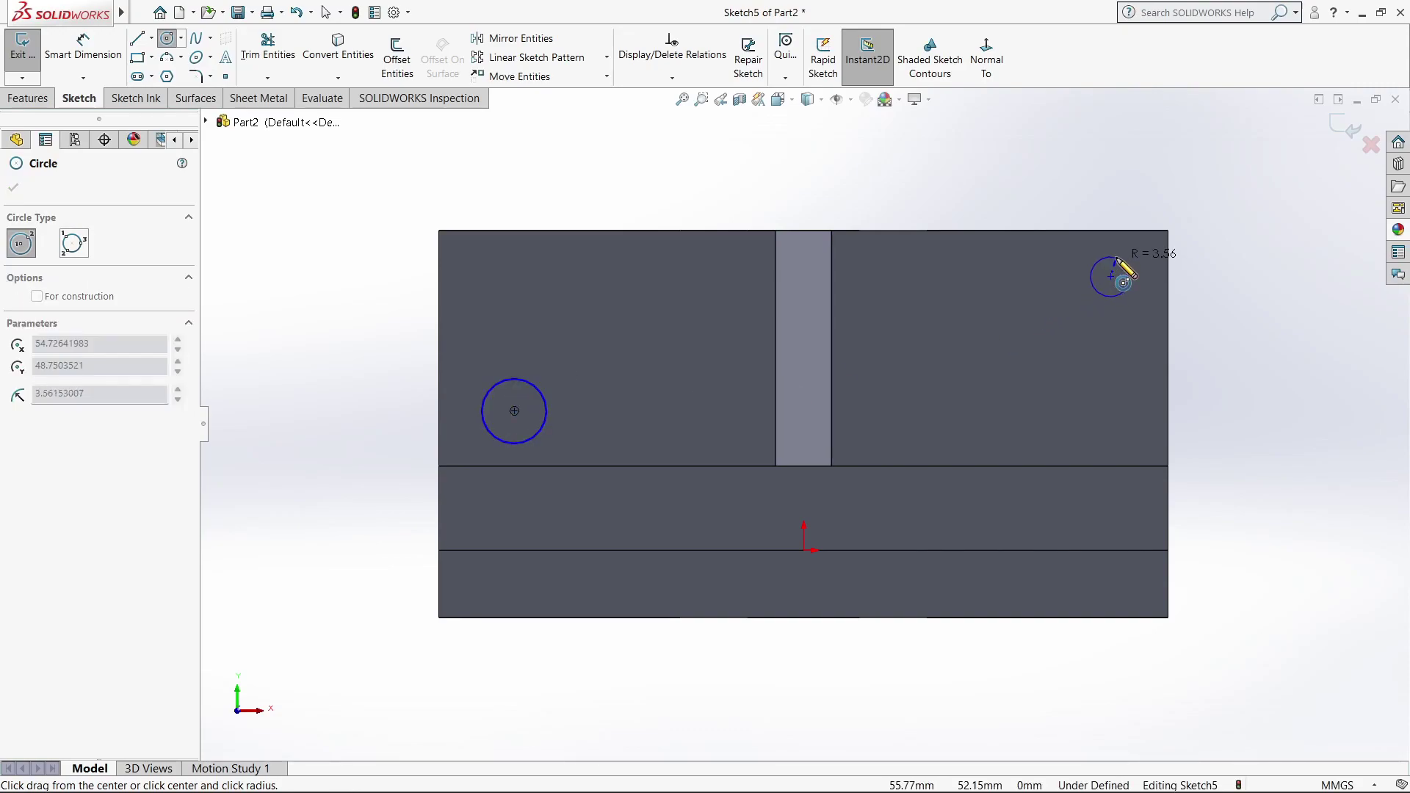
{"action": "left_click", "coordinate": [1115, 259]}
{"action": "right_click", "coordinate": [1116, 259]}
{"action": "left_click", "coordinate": [1160, 271]}
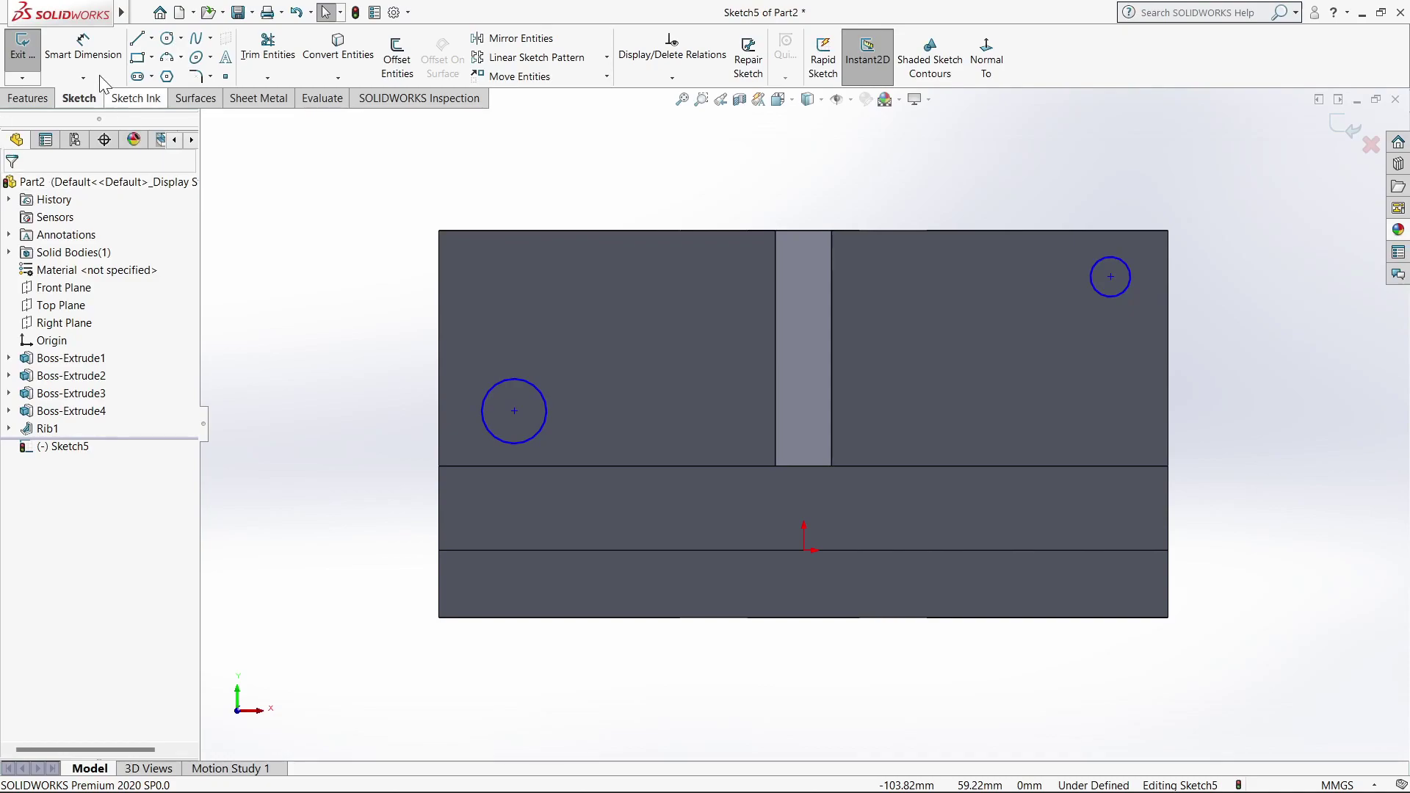
- Dimension both wall circles to 10 mm diameter
{"action": "left_click", "coordinate": [82, 48]}
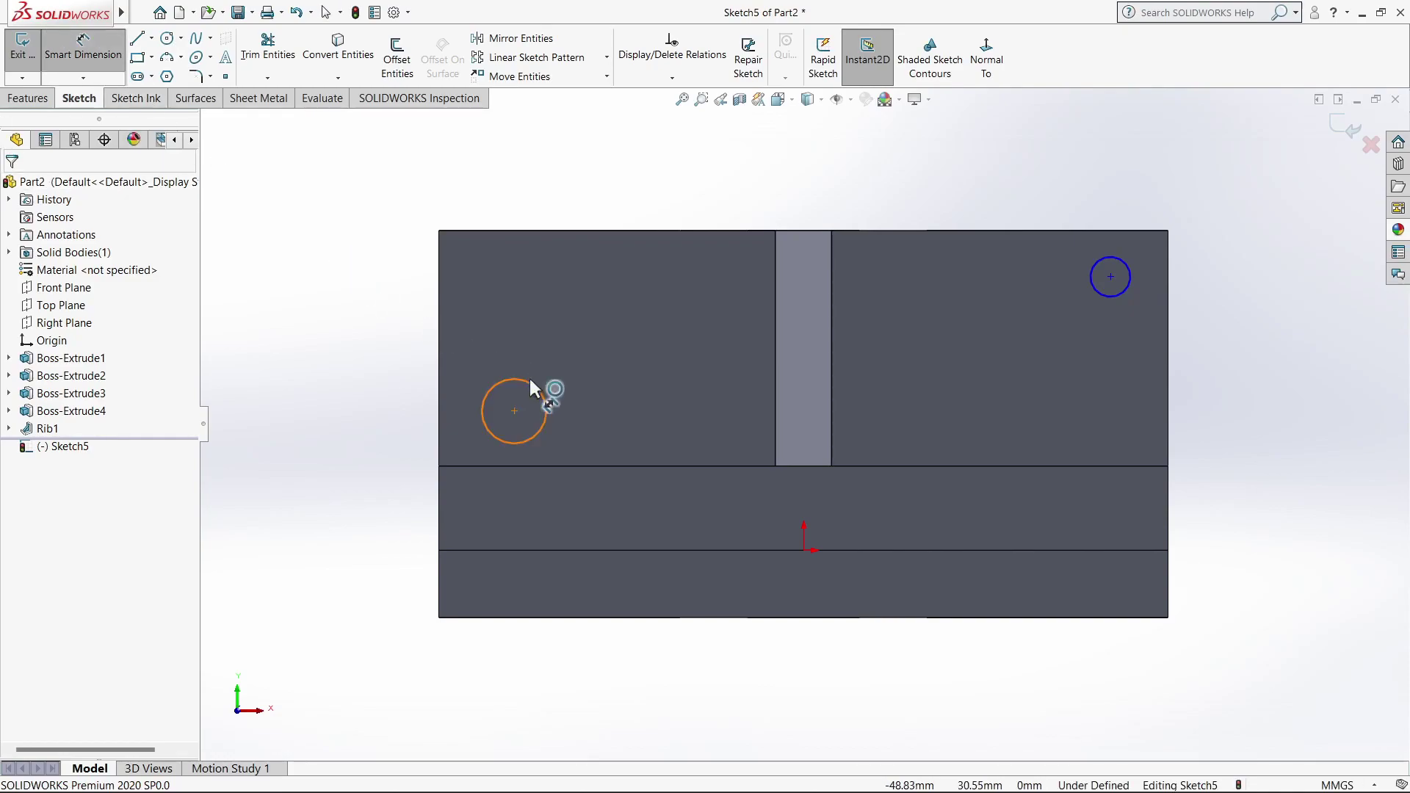
{"action": "left_click", "coordinate": [501, 380]}
{"action": "left_click", "coordinate": [354, 385]}
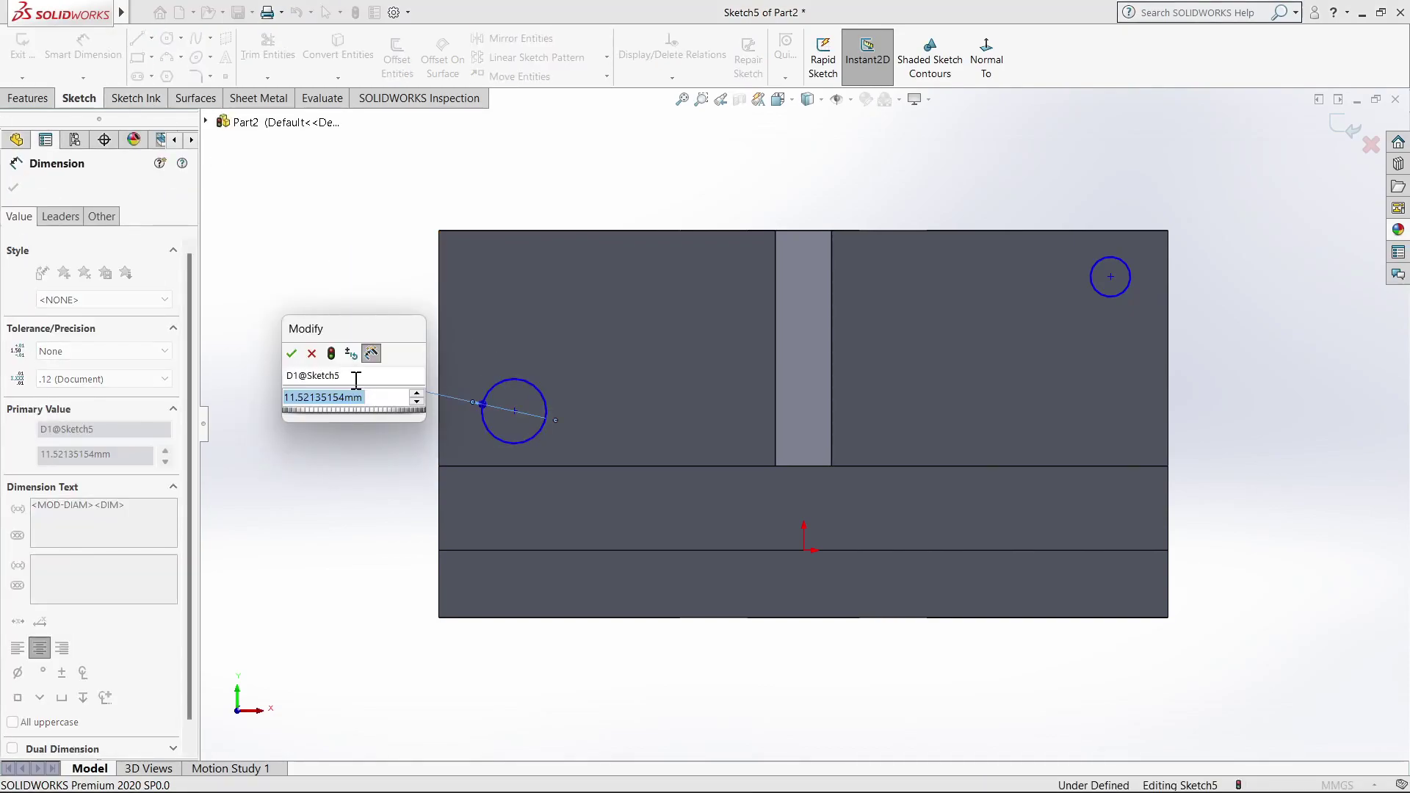
{"action": "type", "text": "10"}
{"action": "key", "text": "Return"}
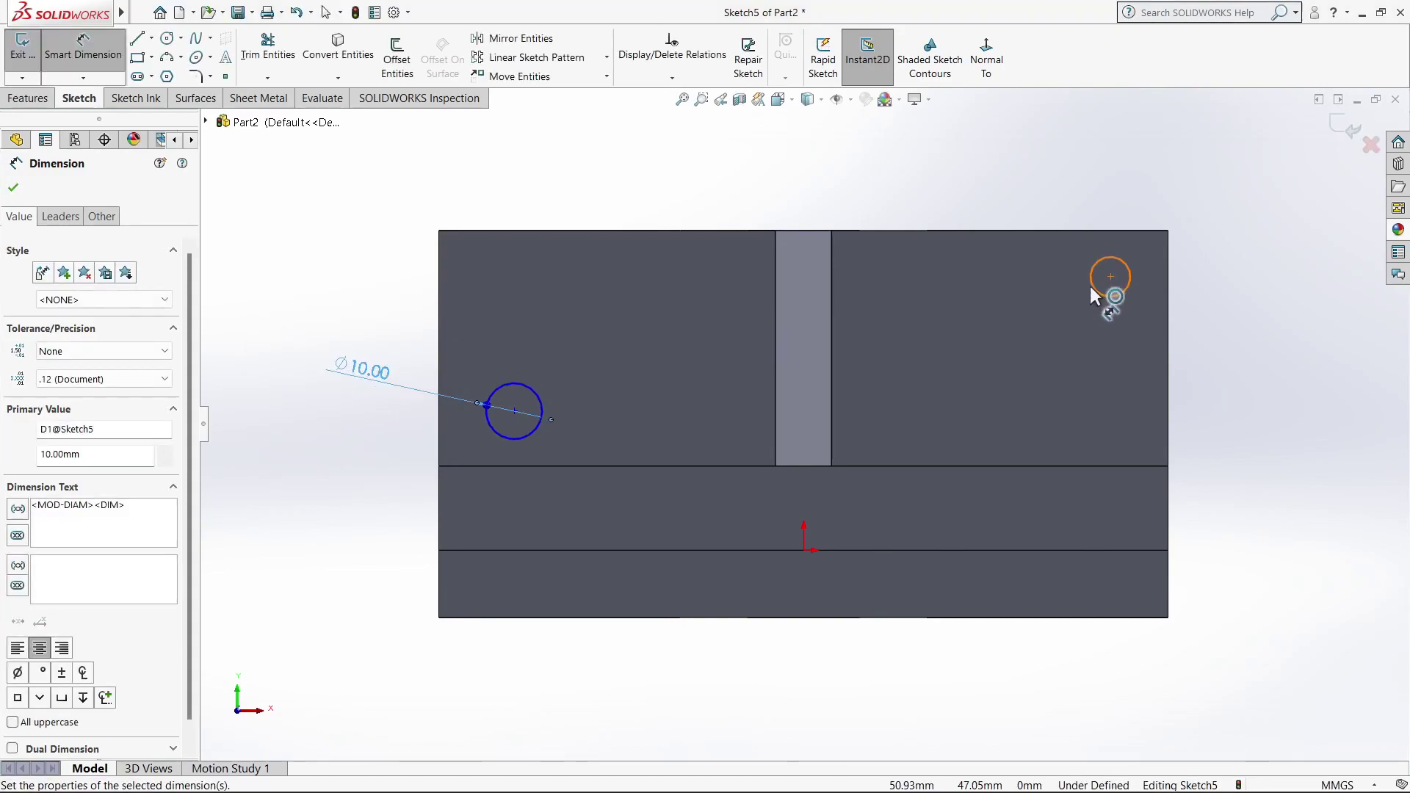
{"action": "left_click", "coordinate": [1096, 290]}
{"action": "left_click", "coordinate": [1025, 158]}
{"action": "type", "text": "1"}
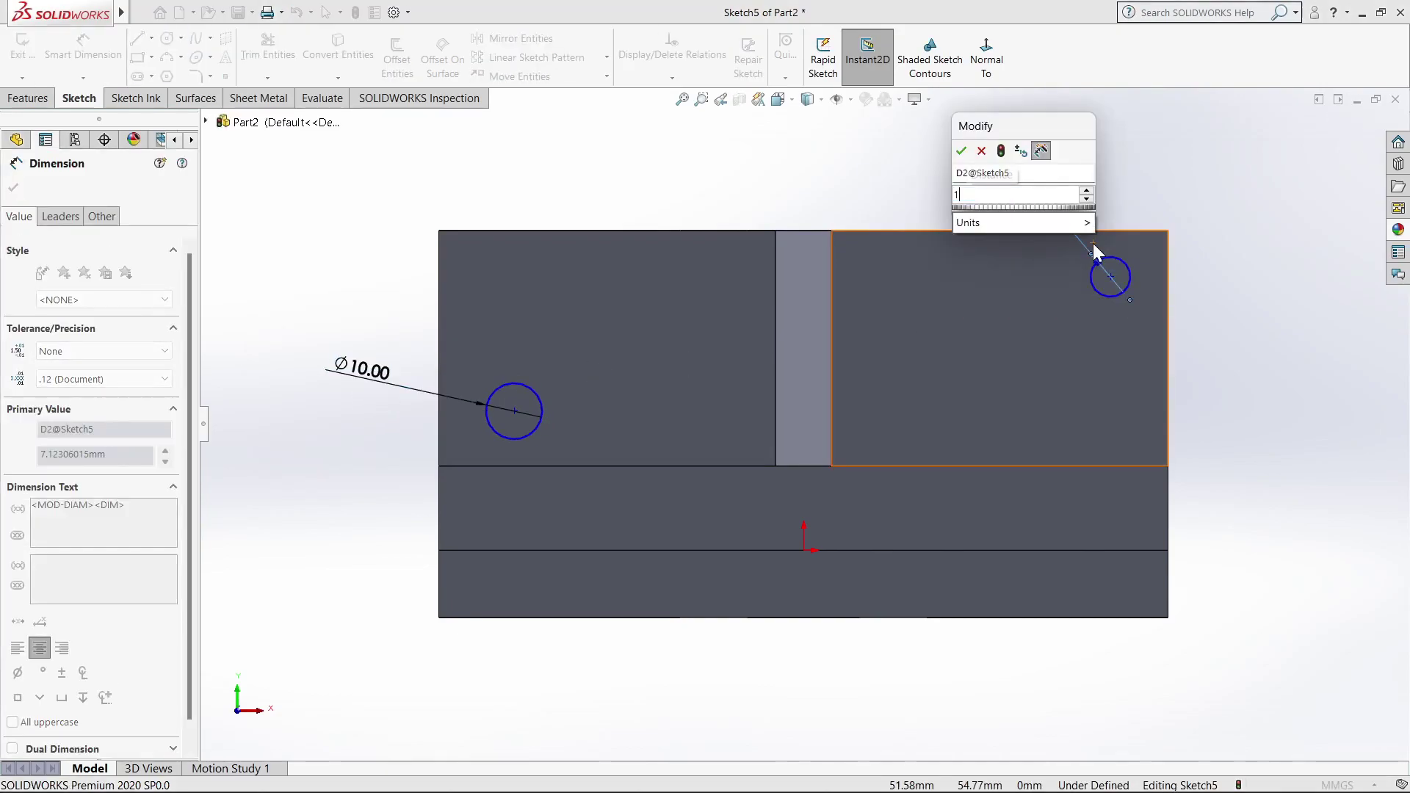
{"action": "type", "text": "0"}
{"action": "key", "text": "Return"}
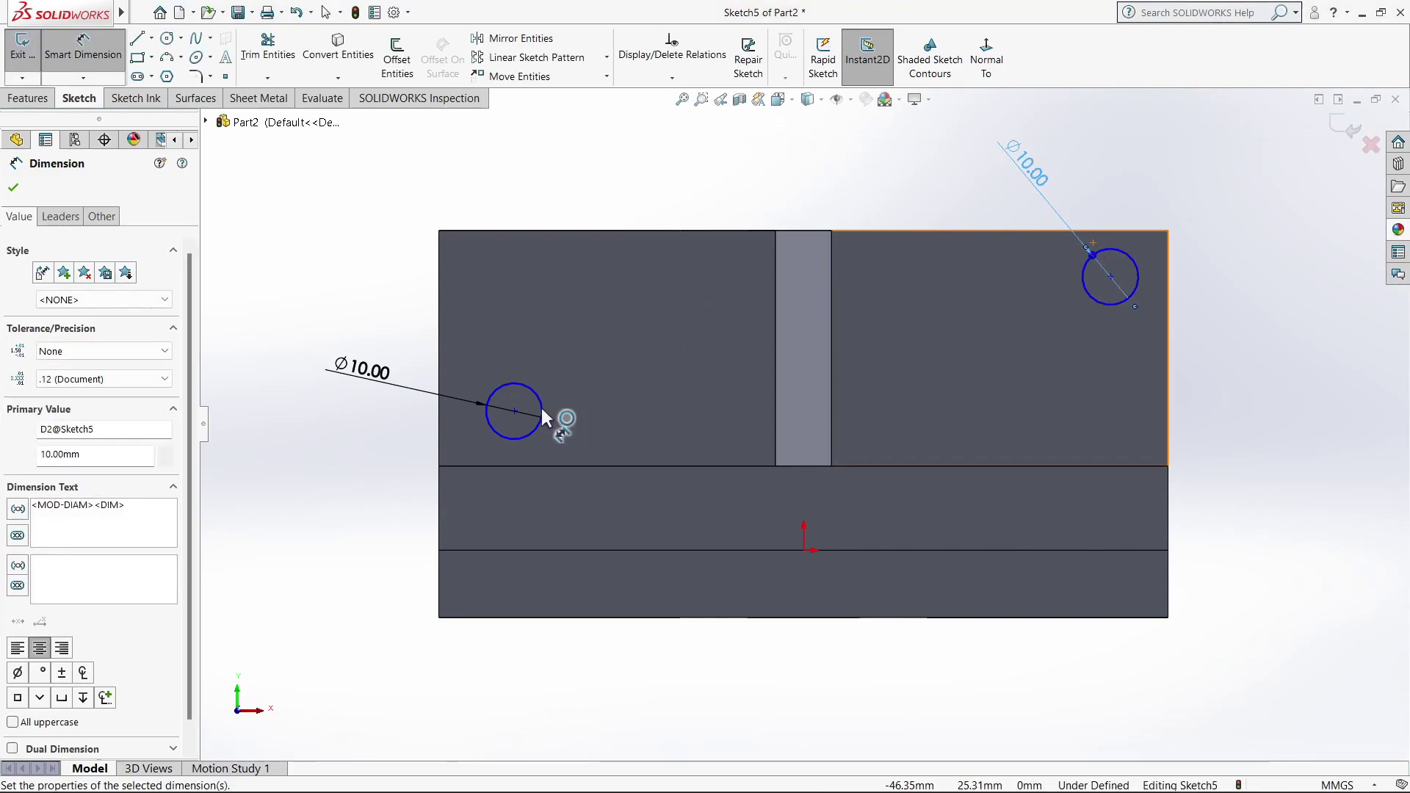
- Locate the left circle 30 mm from the top edge and 20 mm from the left edge
{"action": "left_click", "coordinate": [515, 411]}
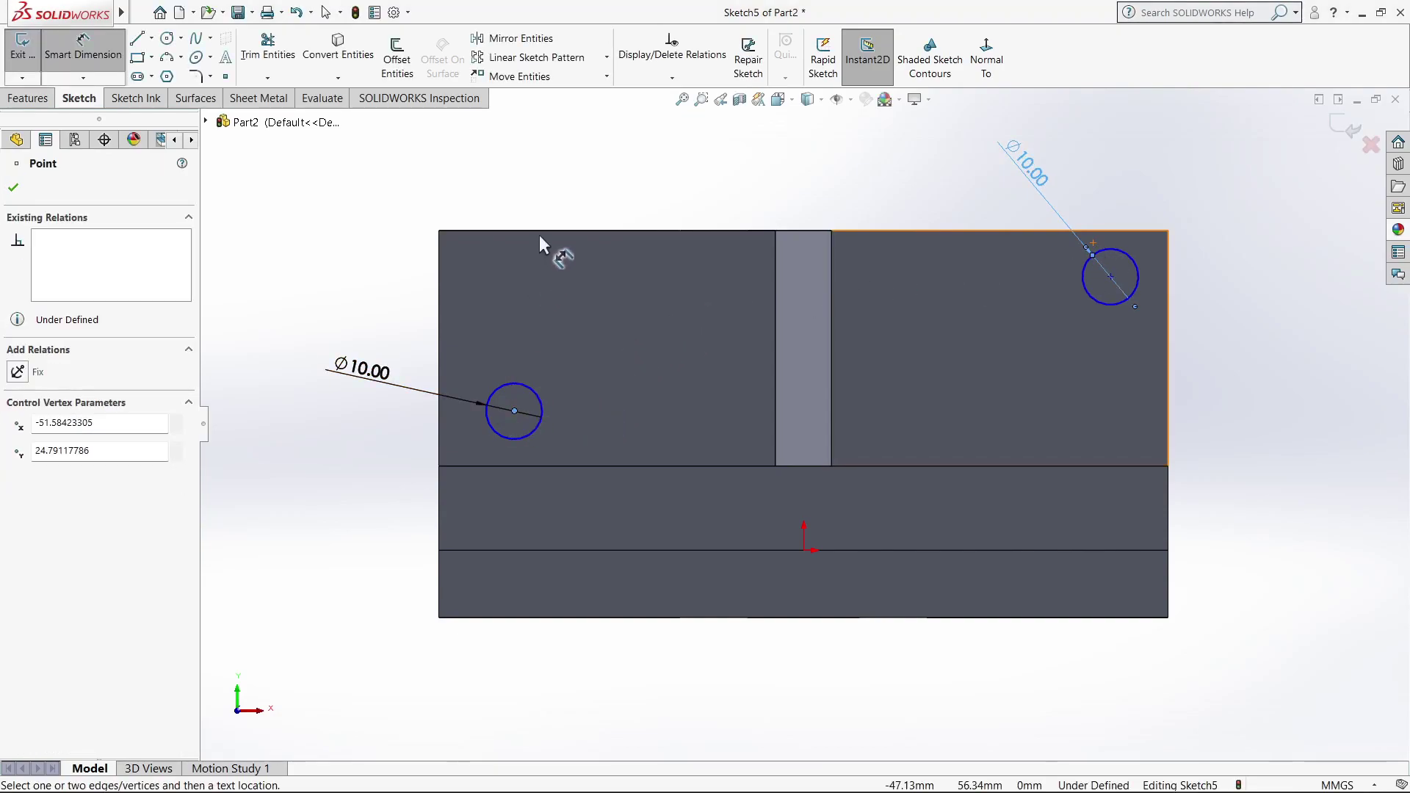
{"action": "left_click", "coordinate": [539, 231]}
{"action": "left_click", "coordinate": [407, 293]}
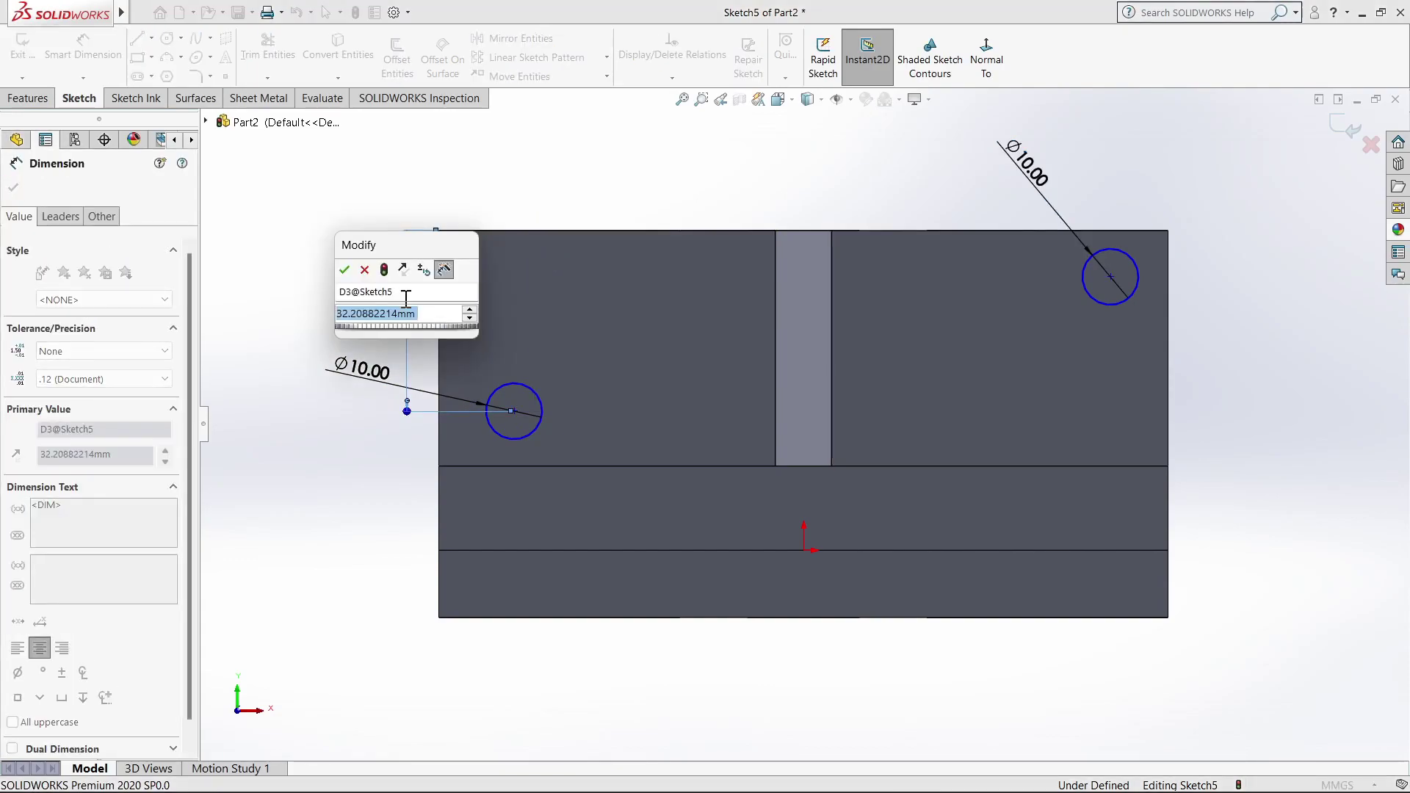
{"action": "type", "text": "30"}
{"action": "key", "text": "Return"}
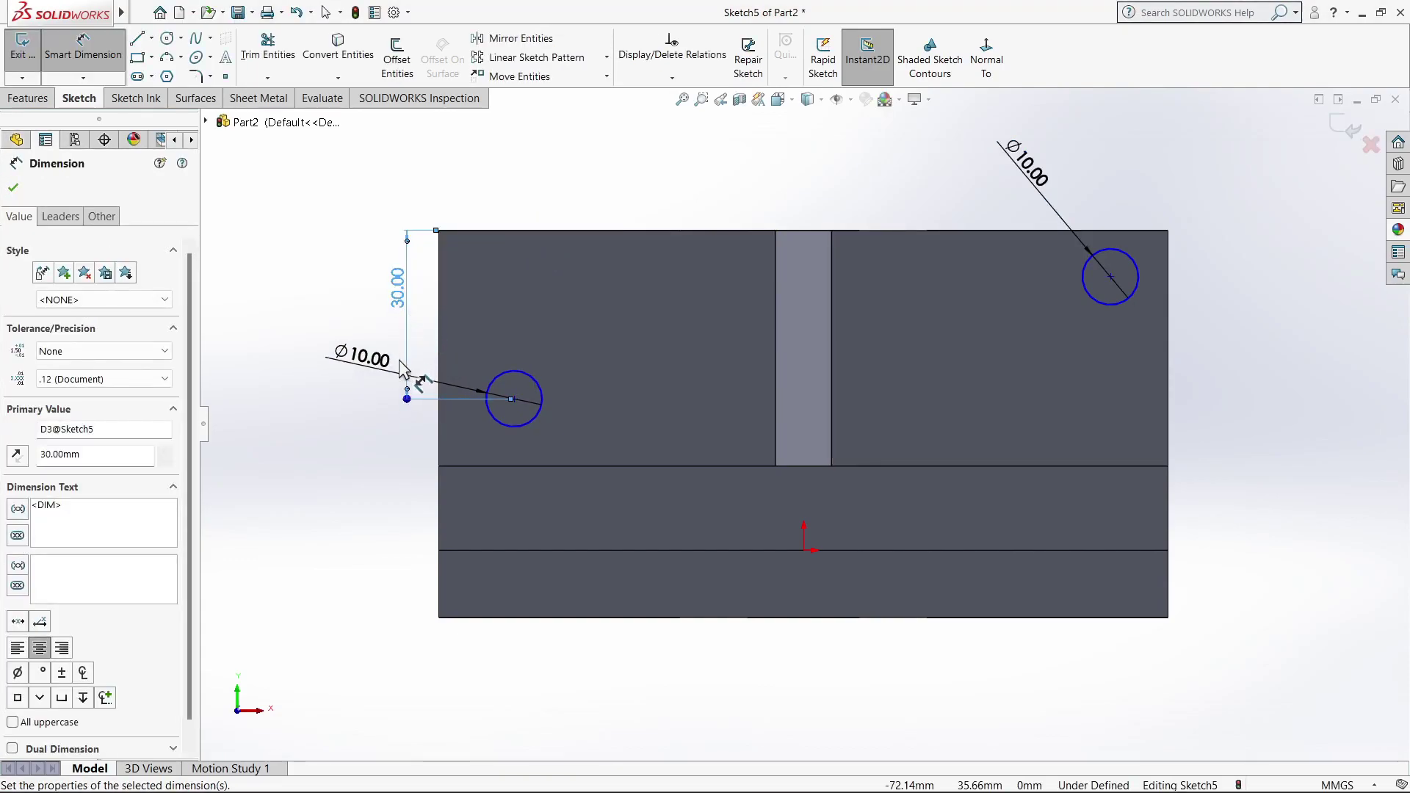
{"action": "left_click", "coordinate": [440, 356]}
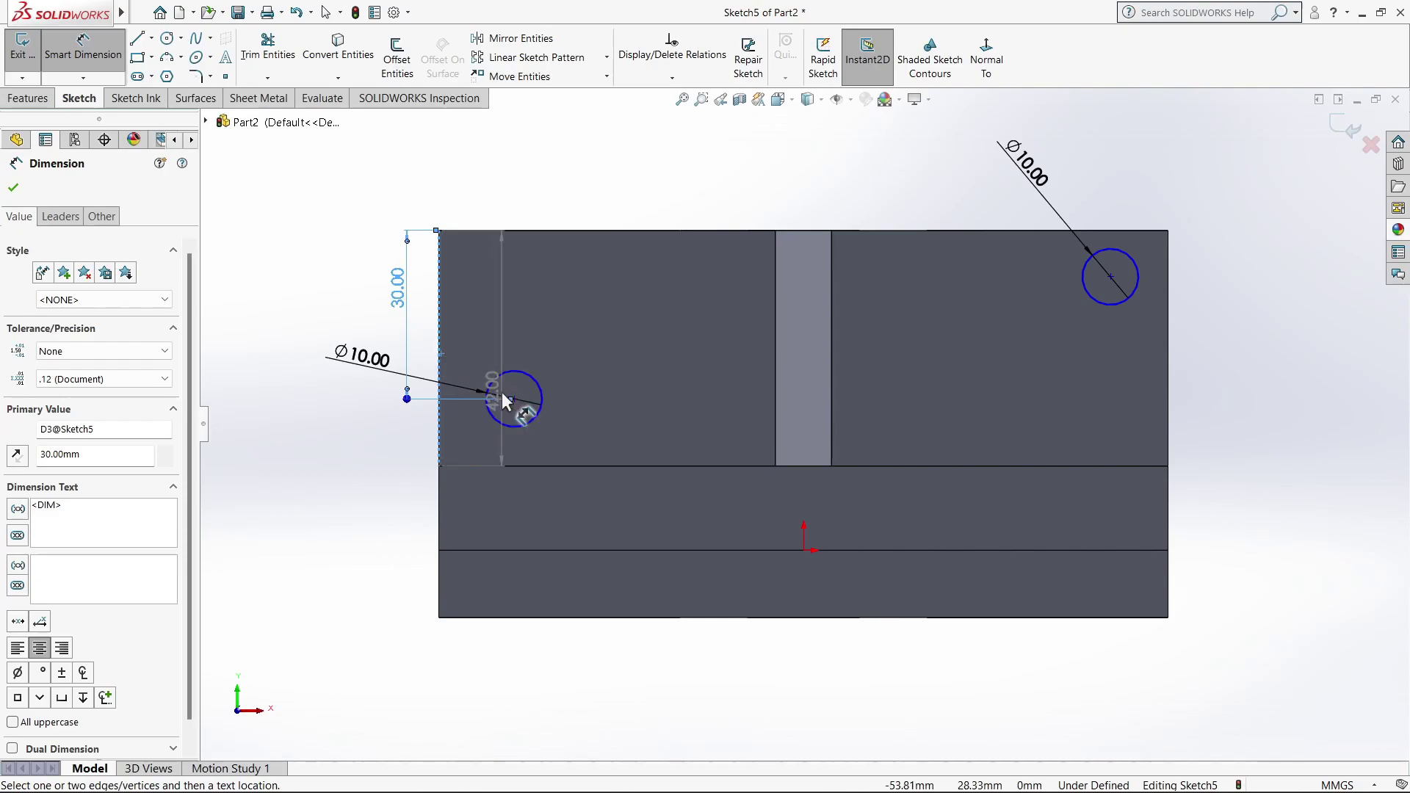
{"action": "left_click", "coordinate": [511, 399]}
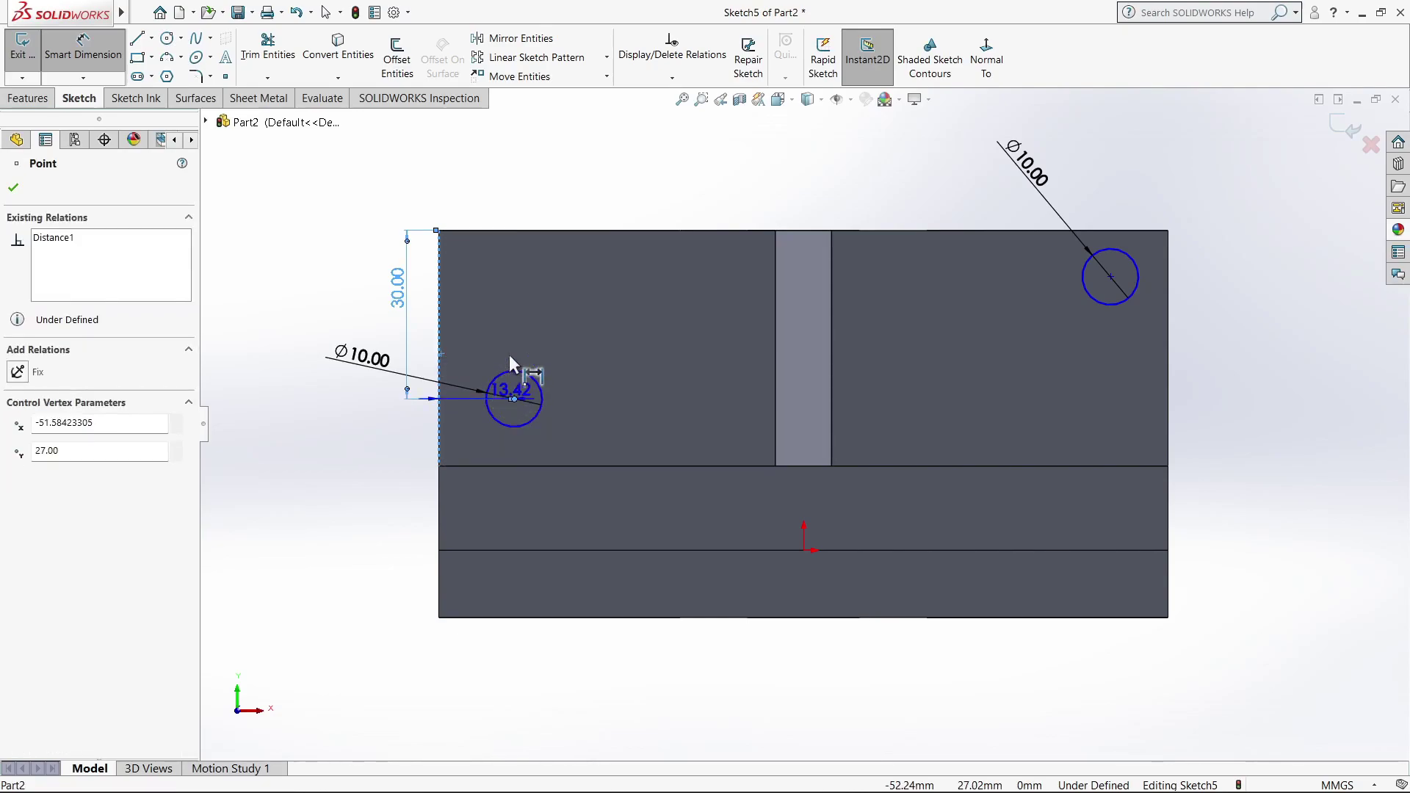
{"action": "left_click", "coordinate": [485, 189]}
{"action": "type", "text": "2"}
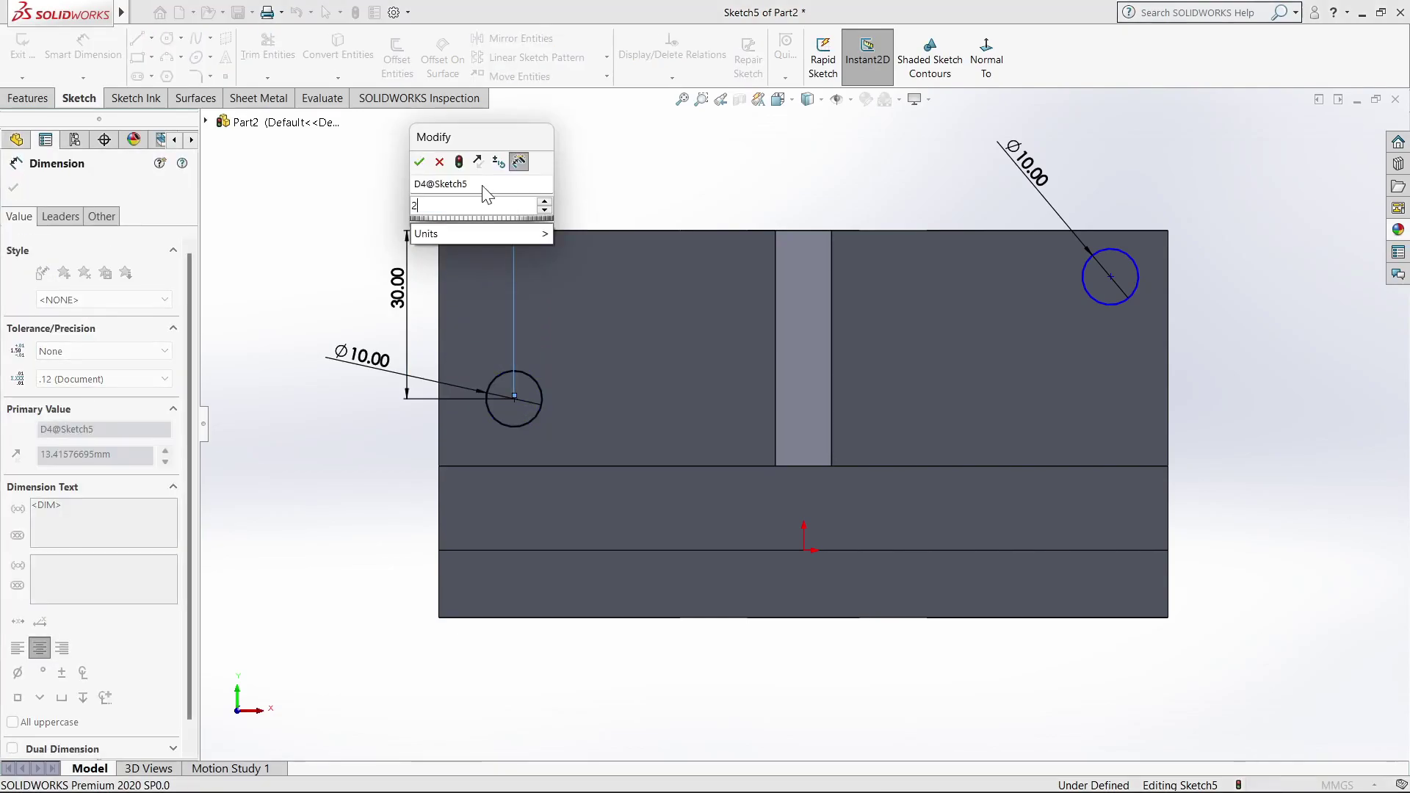
{"action": "key", "text": "Return"}
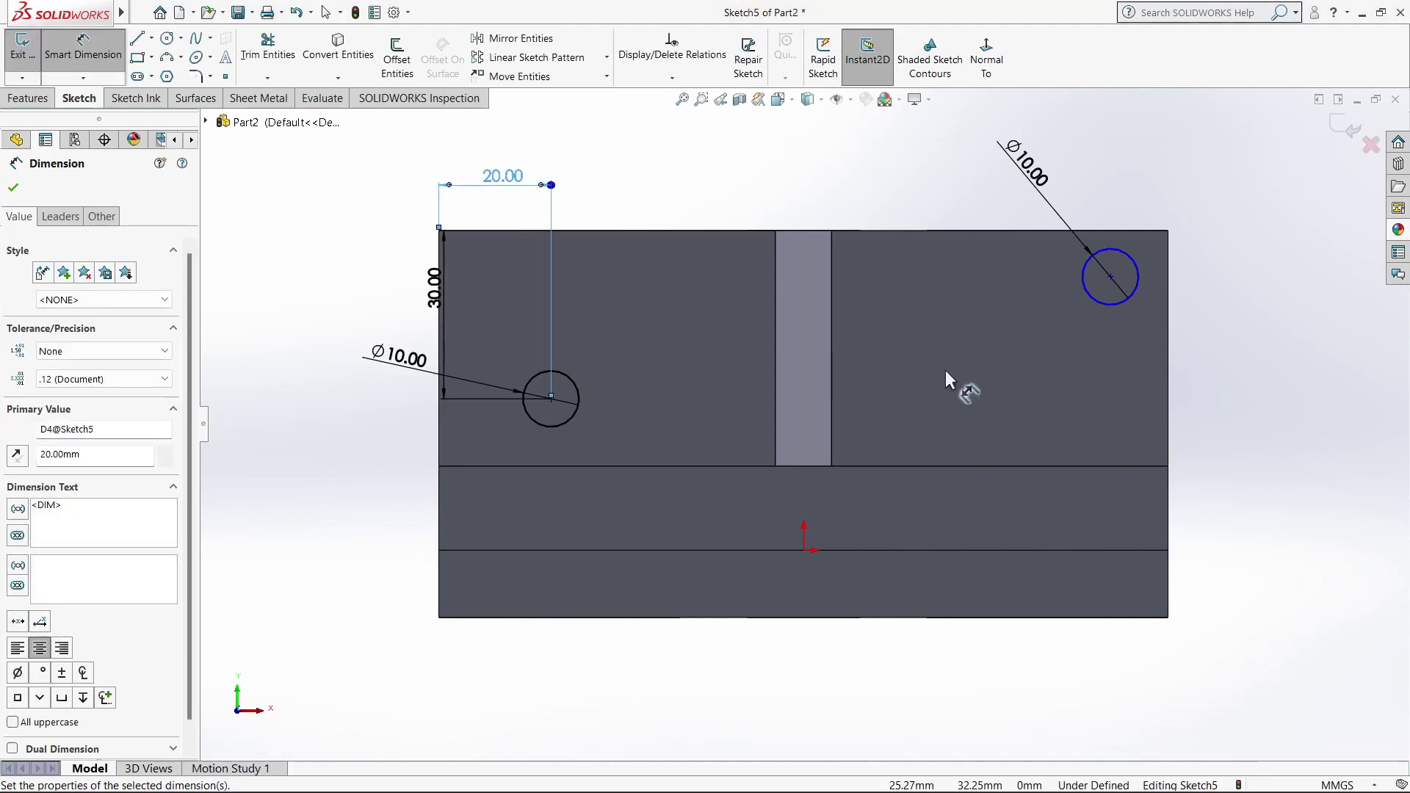
- Place the right circle's centre 10 mm below the top edge
{"action": "left_click", "coordinate": [1111, 277]}
{"action": "left_click", "coordinate": [1117, 231]}
{"action": "left_click", "coordinate": [1233, 268]}
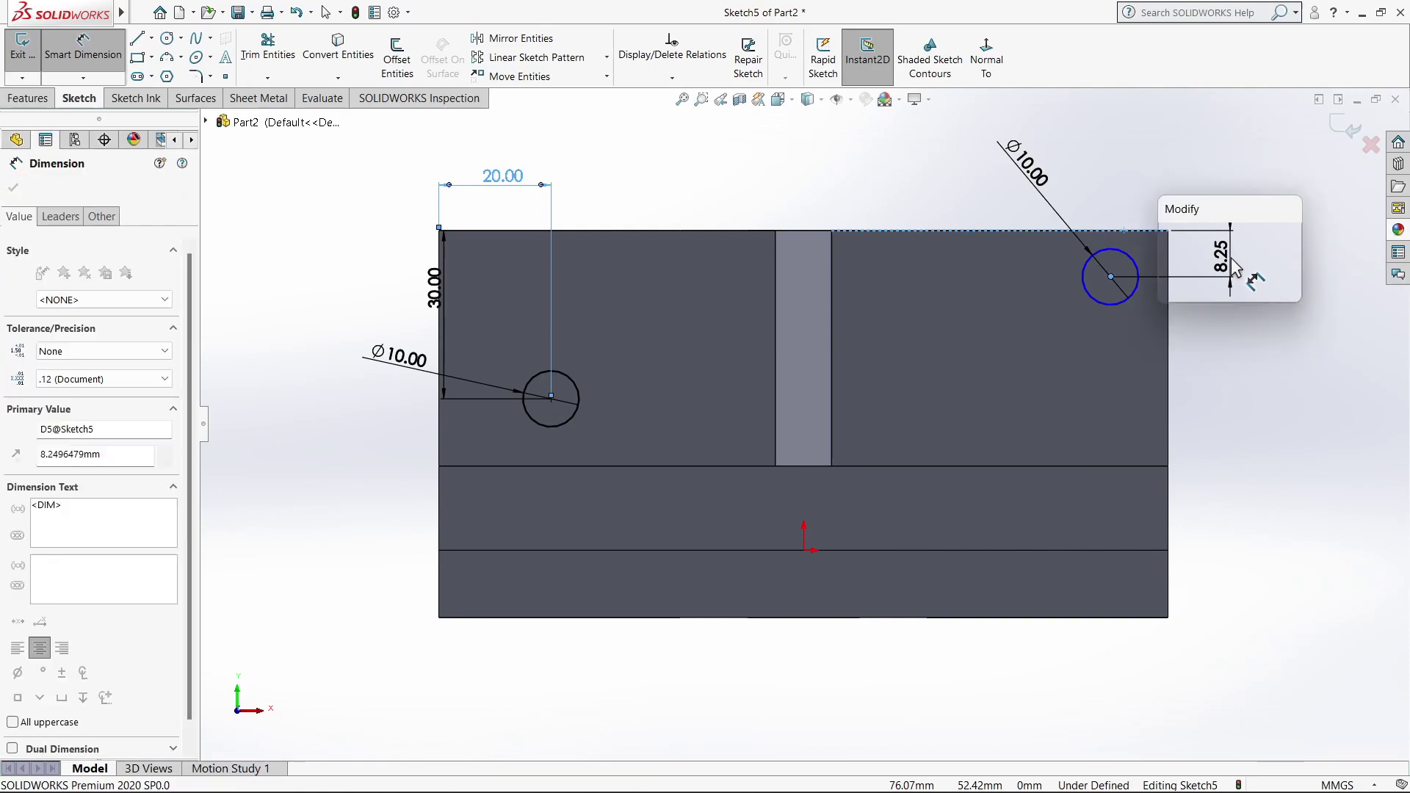
{"action": "type", "text": "10"}
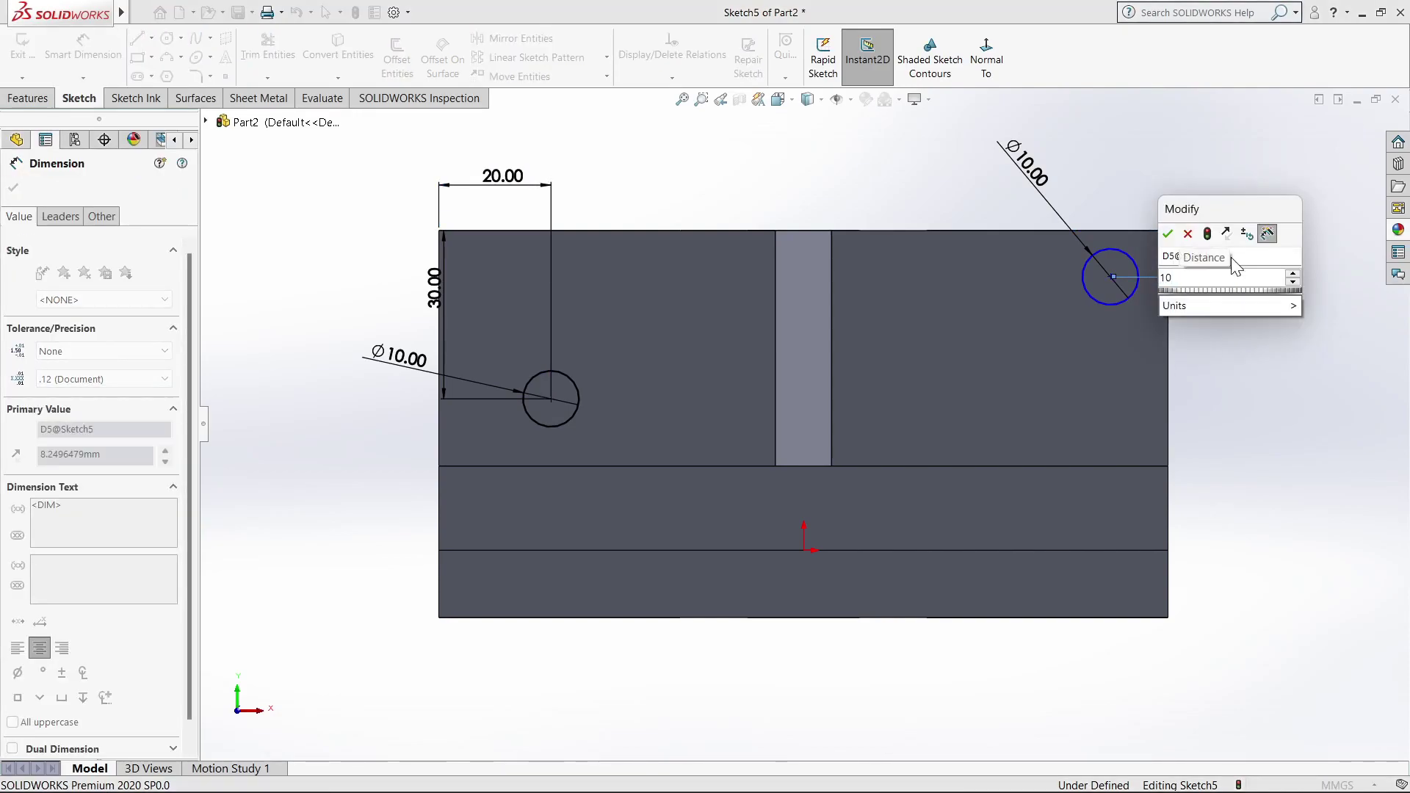
{"action": "key", "text": "Return"}
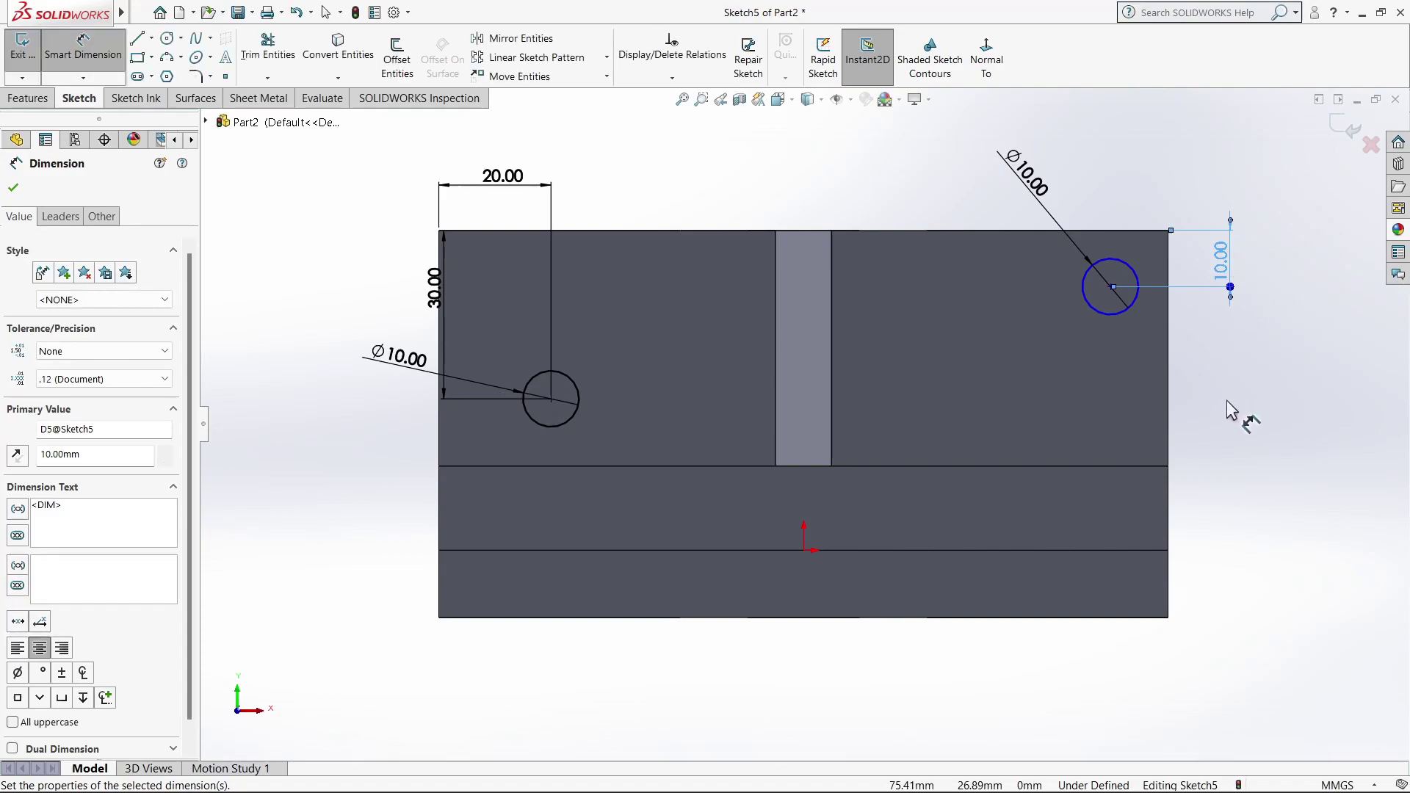
- Place the right circle 15 mm from the right edge, fully defining the sketch
{"action": "left_click", "coordinate": [1113, 288]}
{"action": "key", "text": "Escape"}
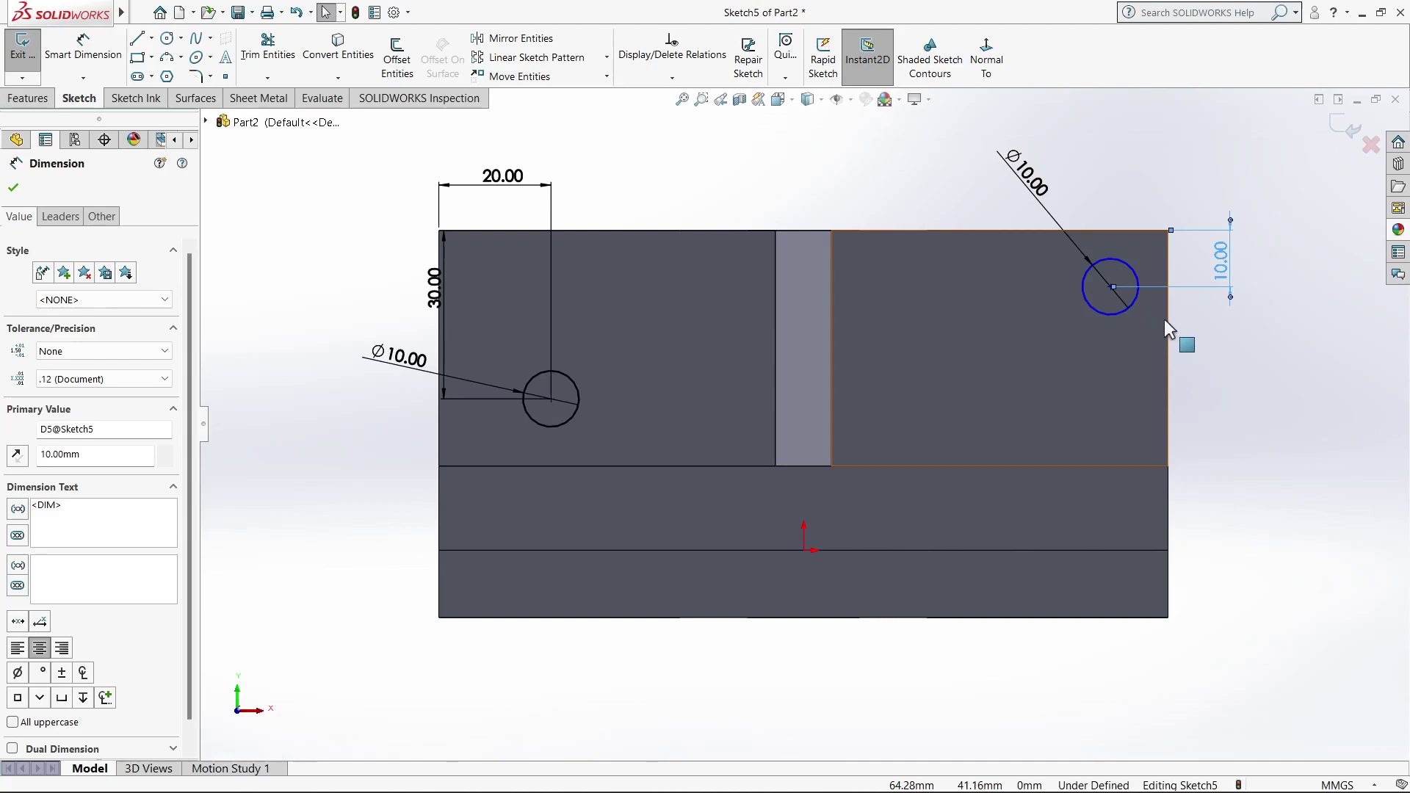
{"action": "key", "text": "Escape"}
{"action": "key", "text": "Return"}
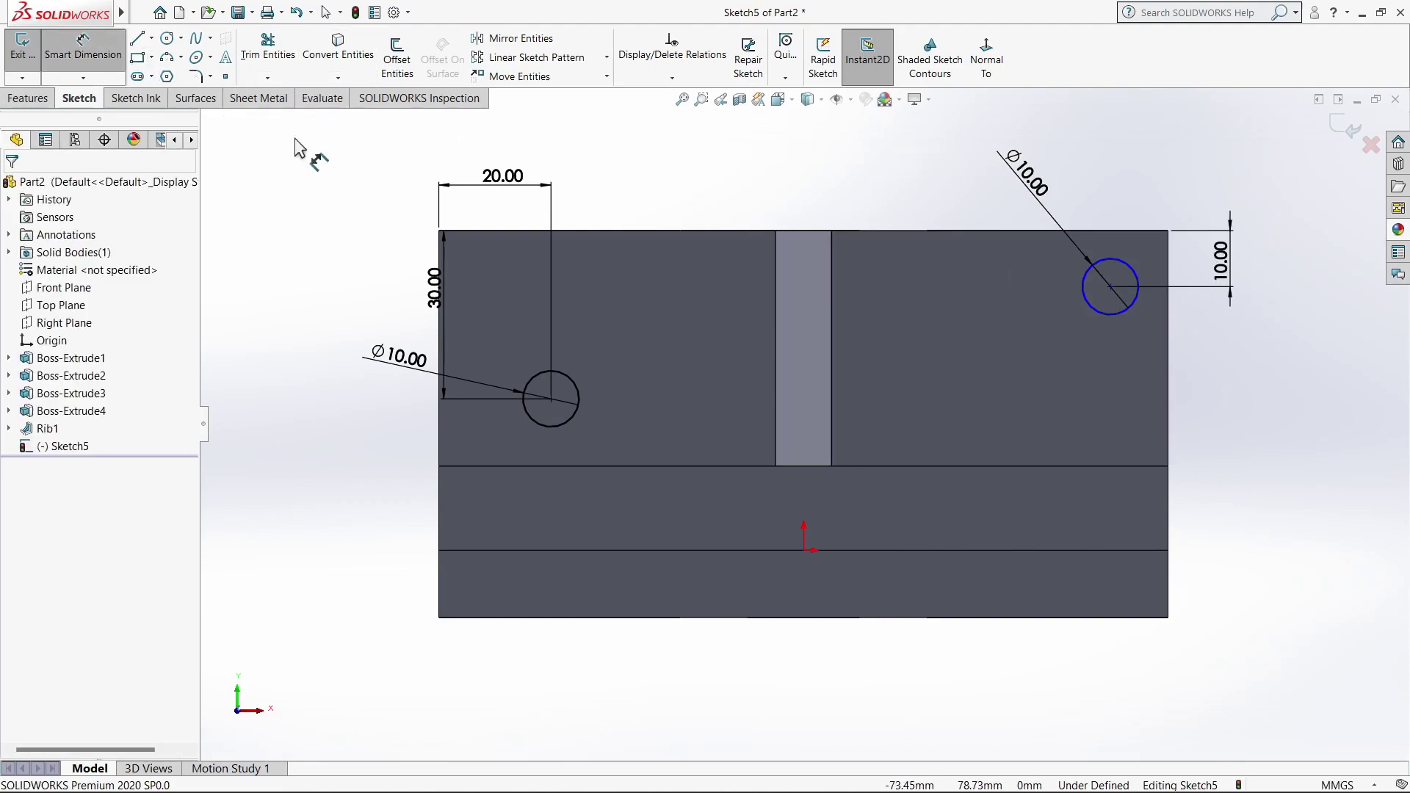
{"action": "left_click", "coordinate": [1112, 287]}
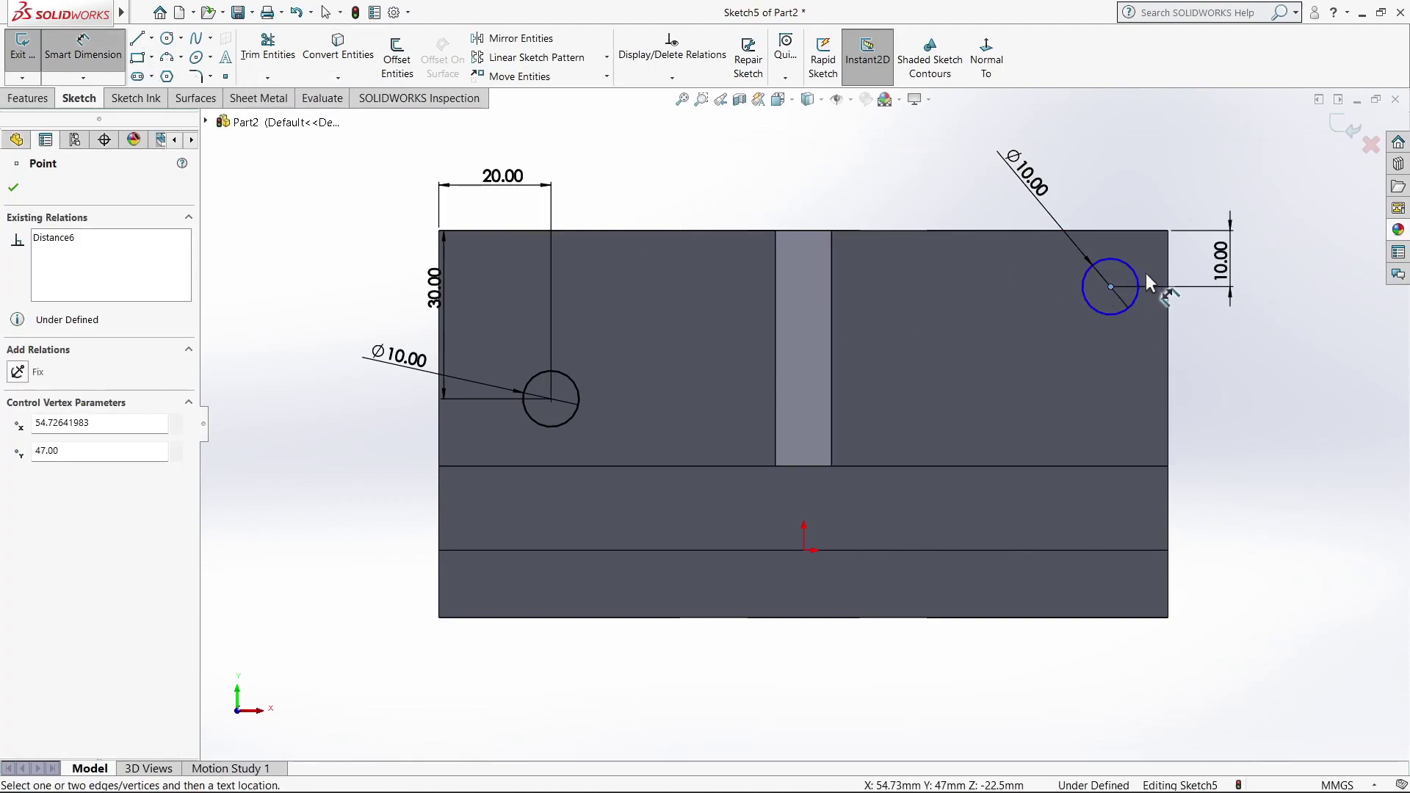
{"action": "left_click", "coordinate": [1169, 277]}
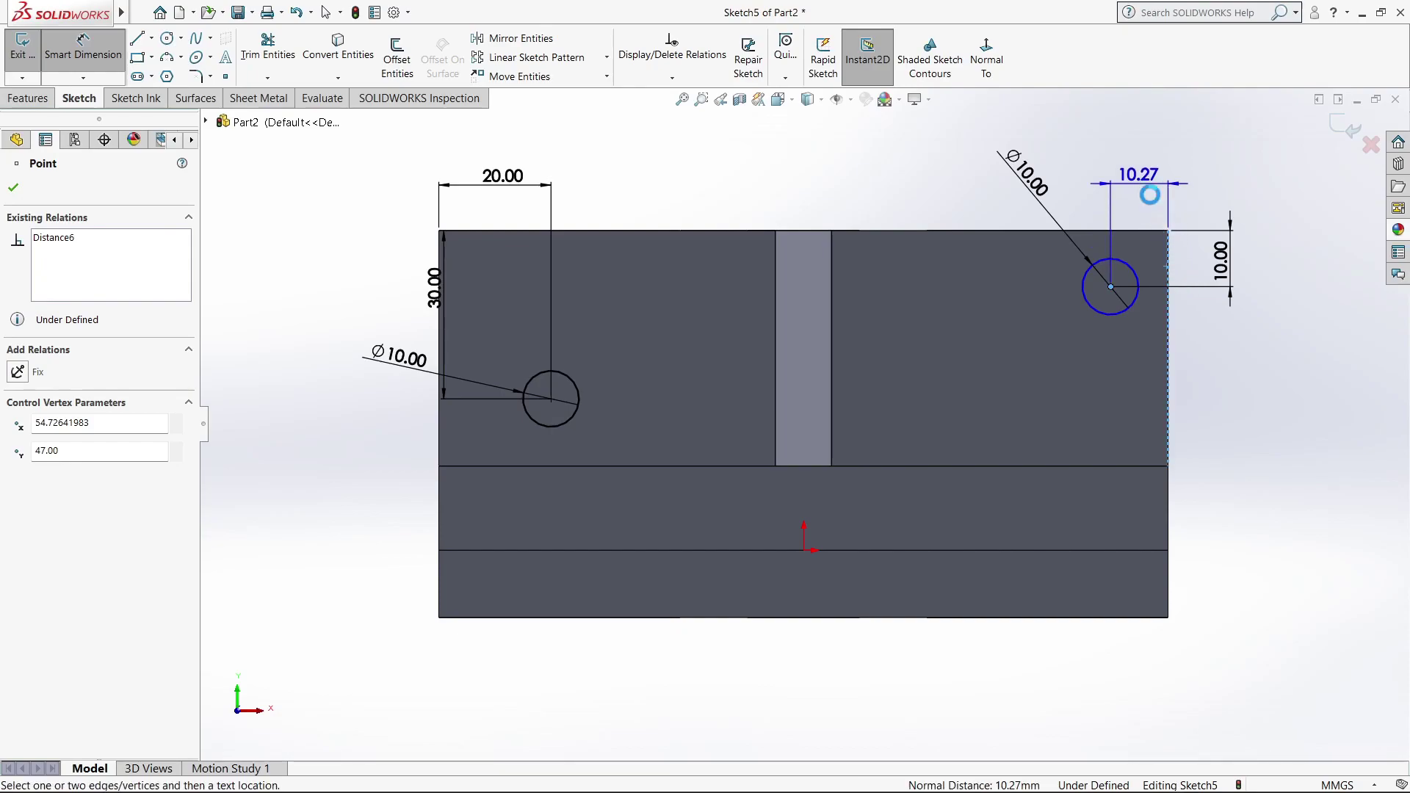
{"action": "left_click", "coordinate": [1162, 179]}
{"action": "type", "text": "15"}
{"action": "key", "text": "Return"}
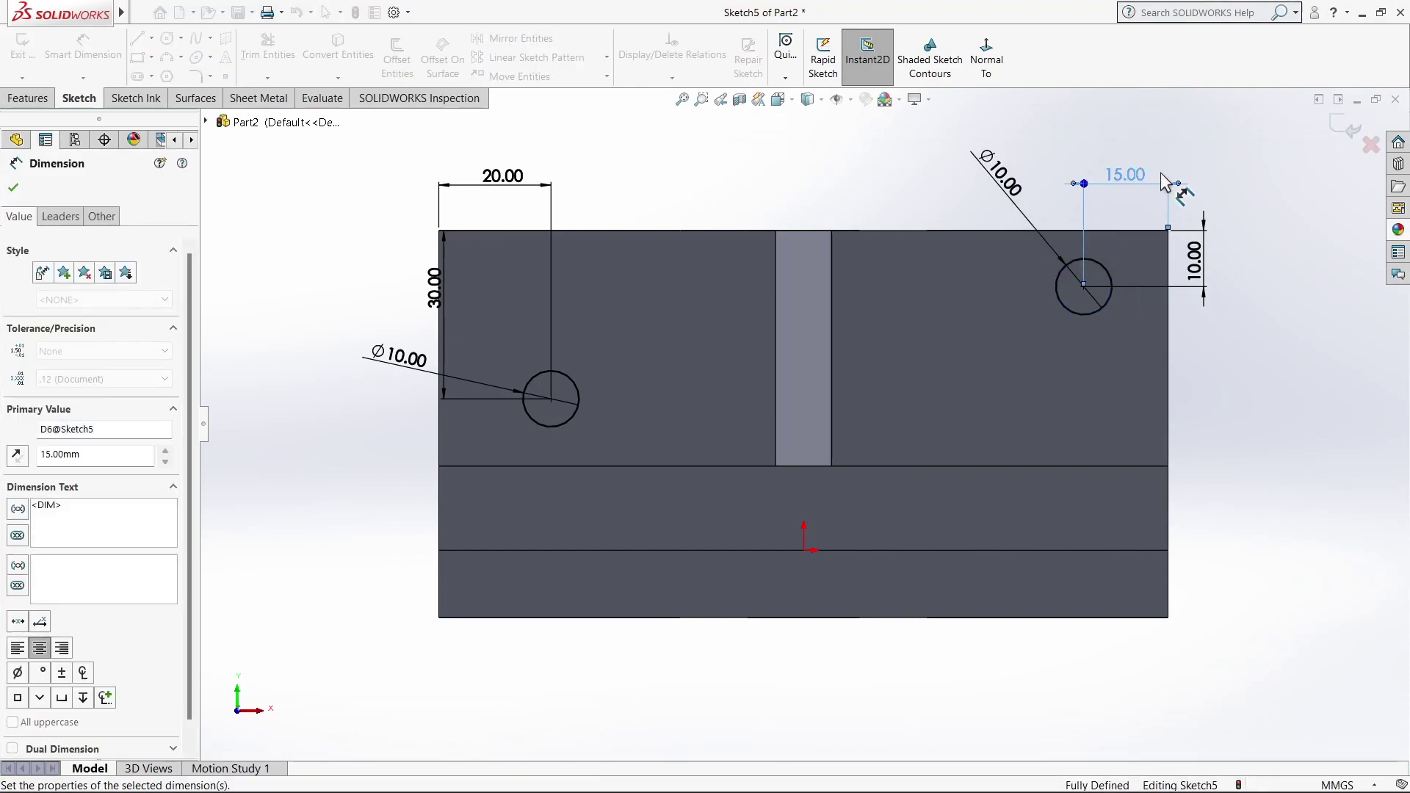
{"action": "left_click", "coordinate": [13, 188]}
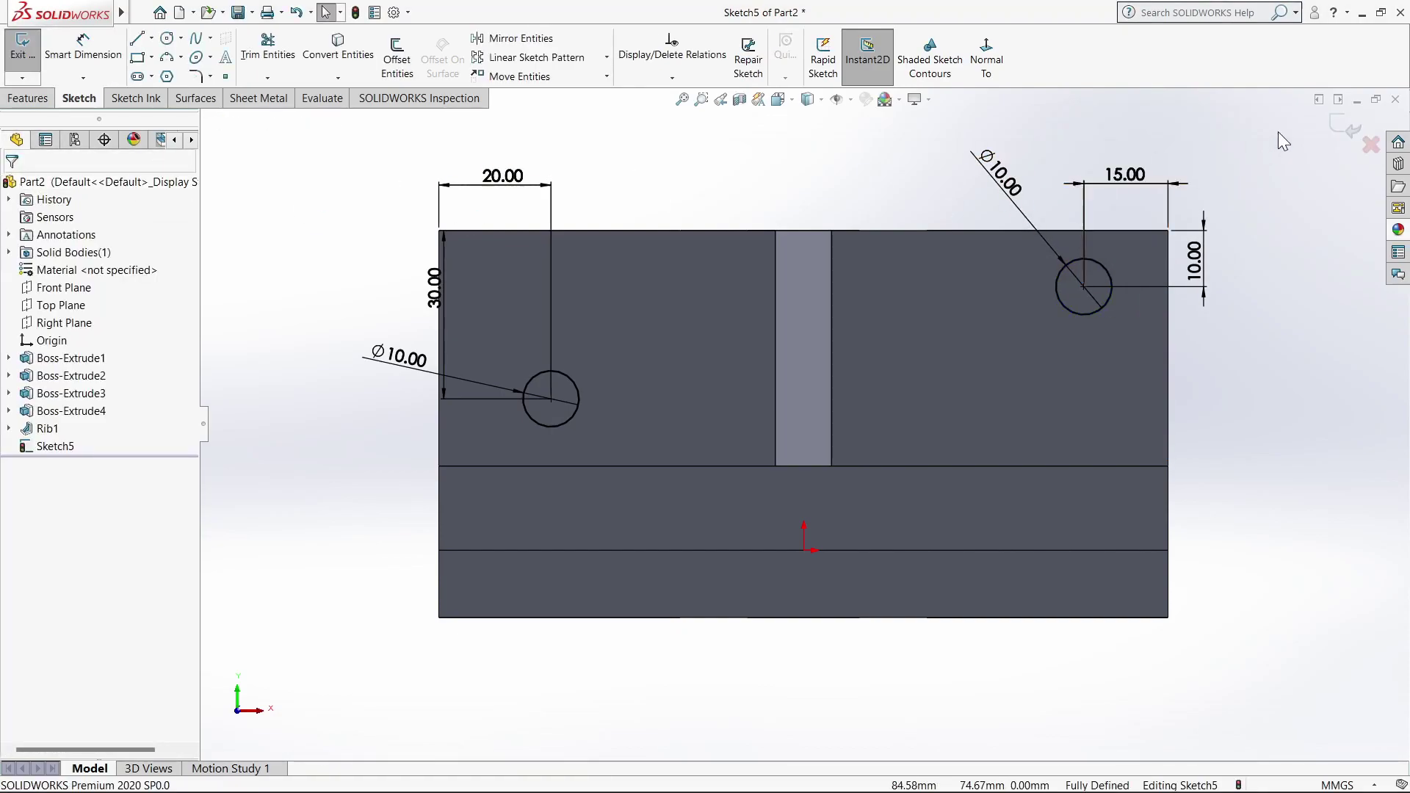
- Extrude-cut both Ø10 circles 27 mm deep (Blind) into the wall
{"action": "left_click", "coordinate": [1347, 133]}
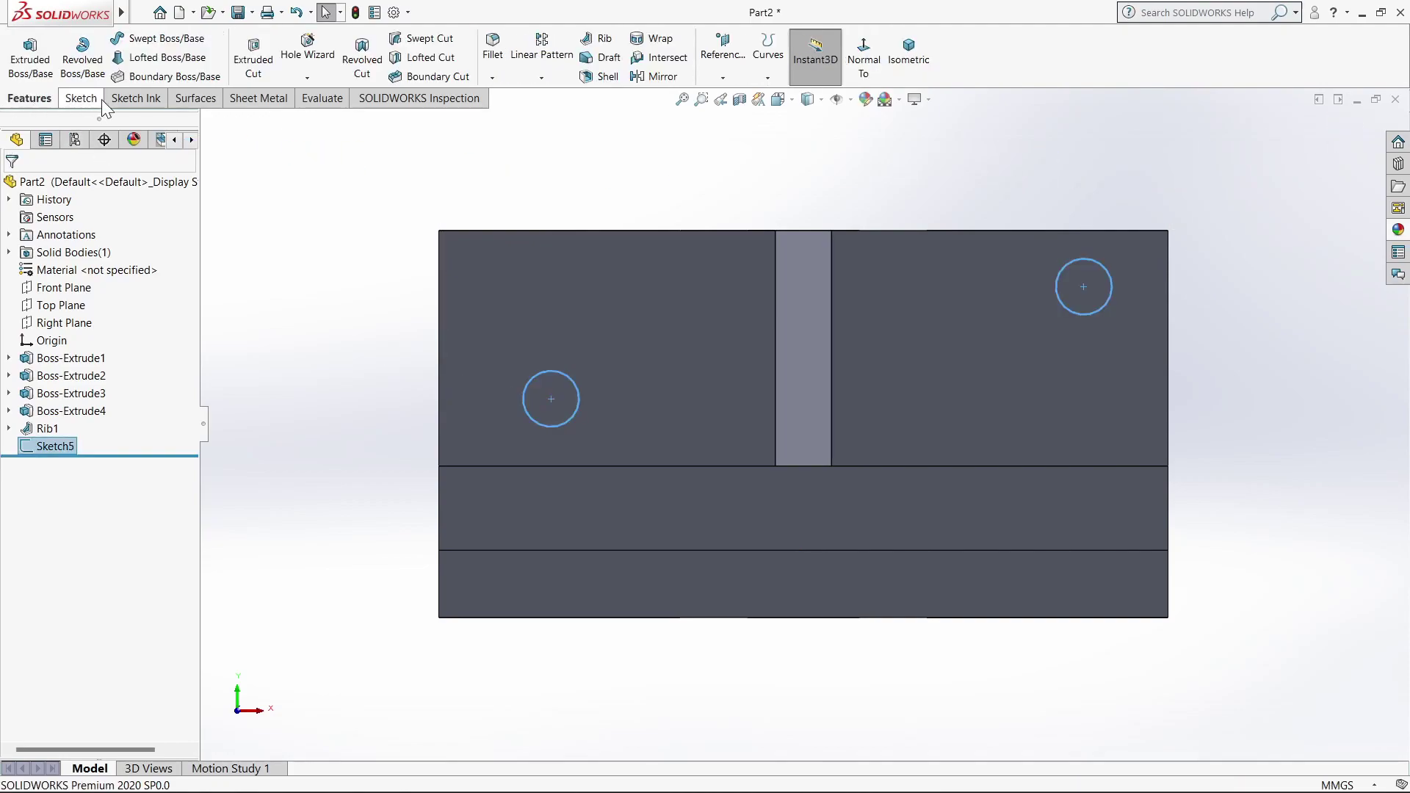
{"action": "left_click", "coordinate": [254, 59]}
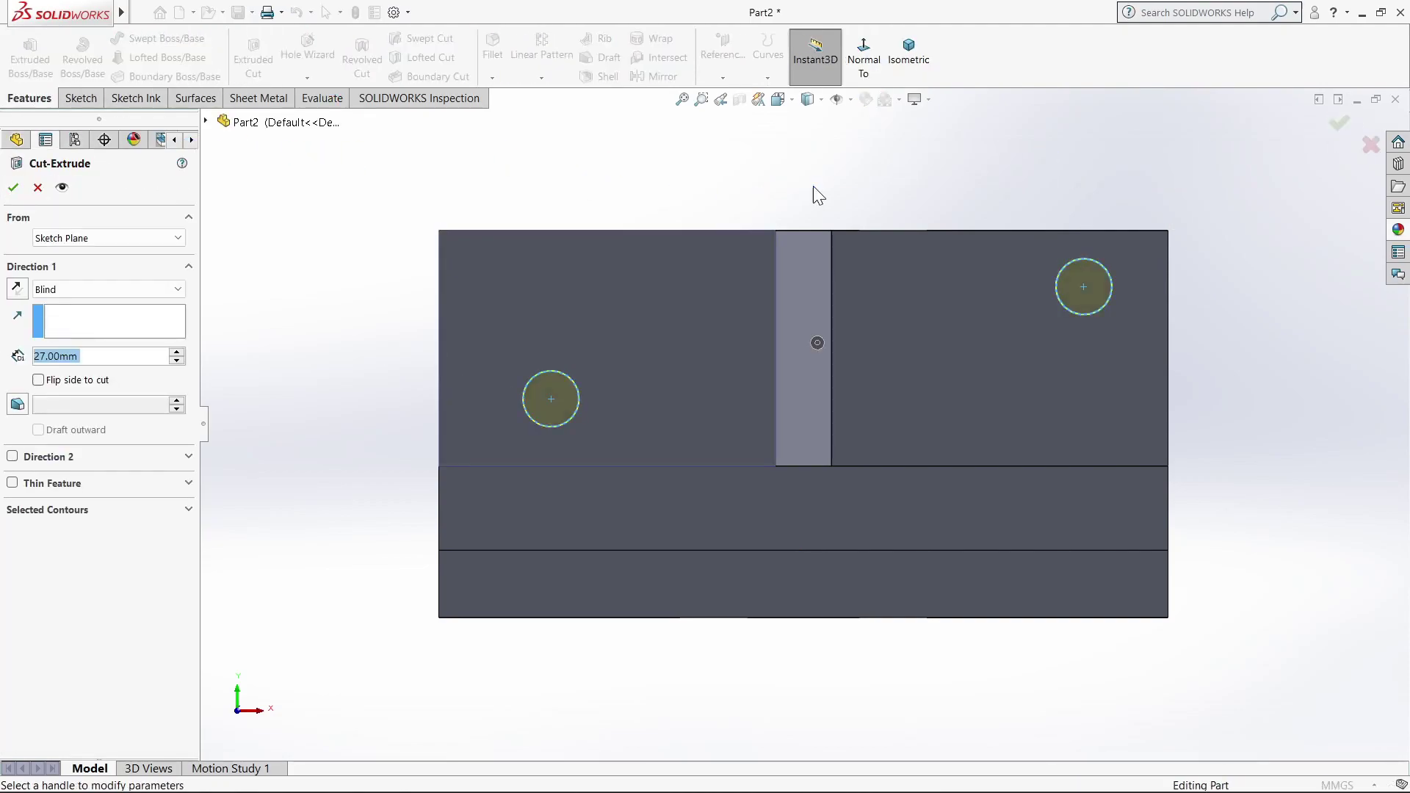
{"action": "middle_click_drag", "start_coordinate": [740, 278], "coordinate": [5, 353]}
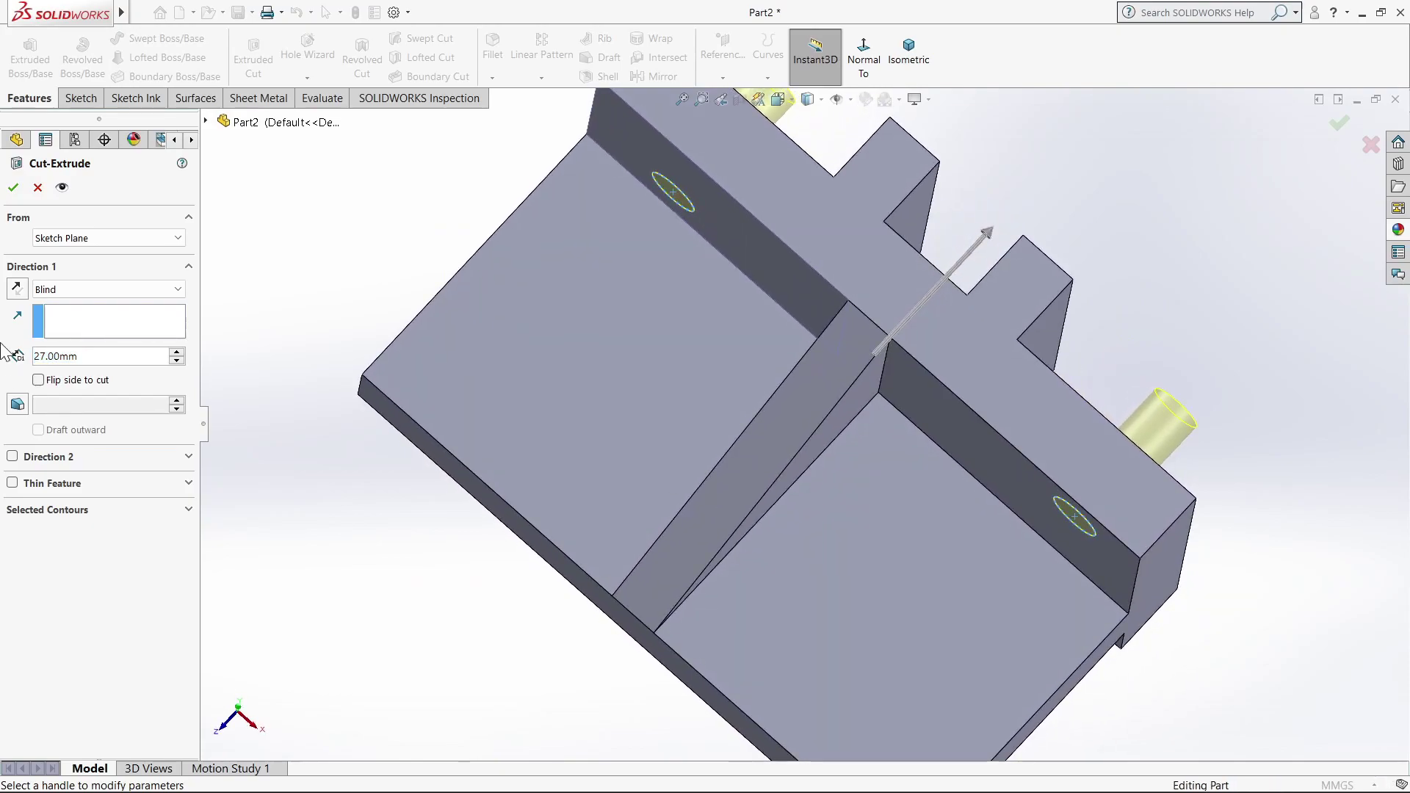
{"action": "left_click", "coordinate": [9, 179]}
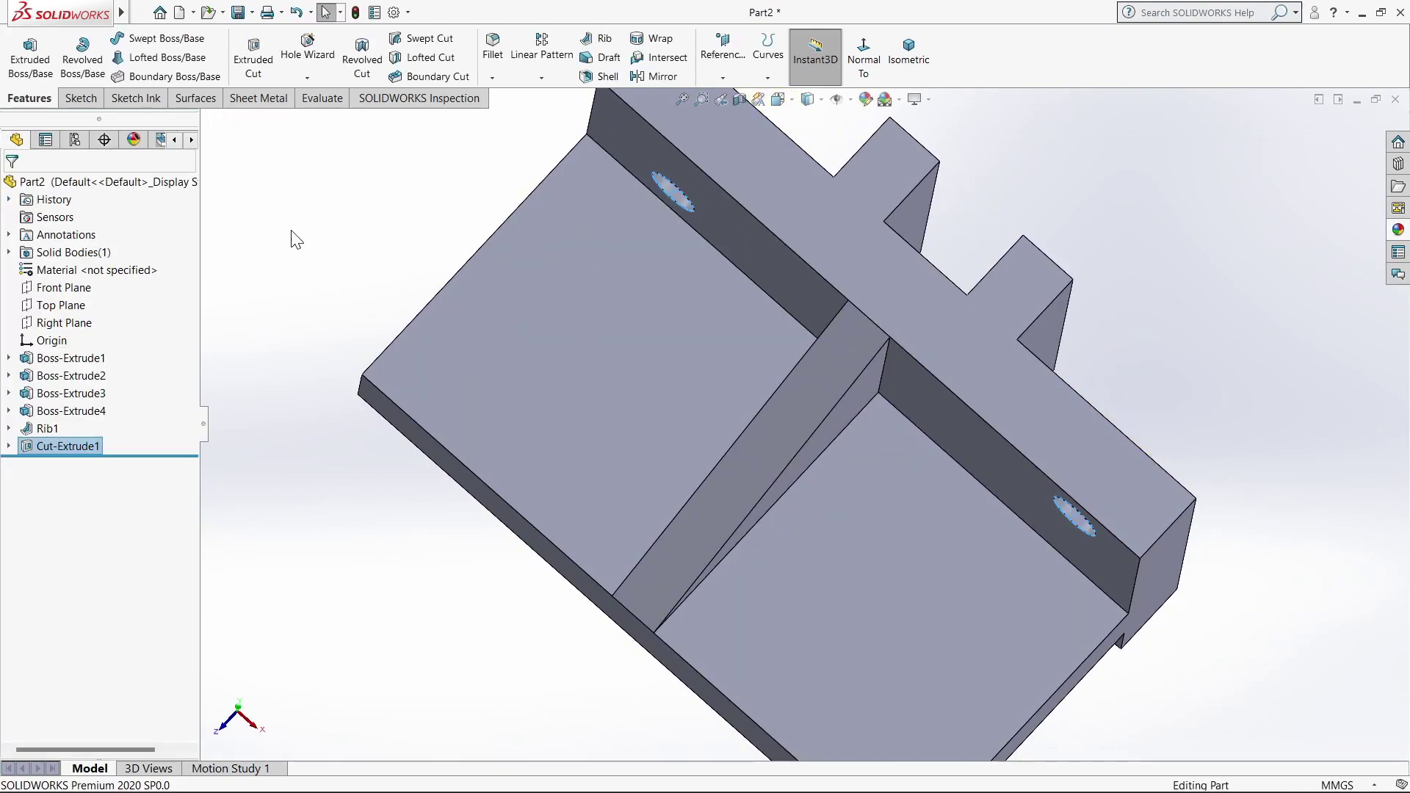
- Start a sketch on the base plate's top face, viewed normal to it
{"action": "left_click", "coordinate": [519, 351]}
{"action": "left_click", "coordinate": [587, 314]}
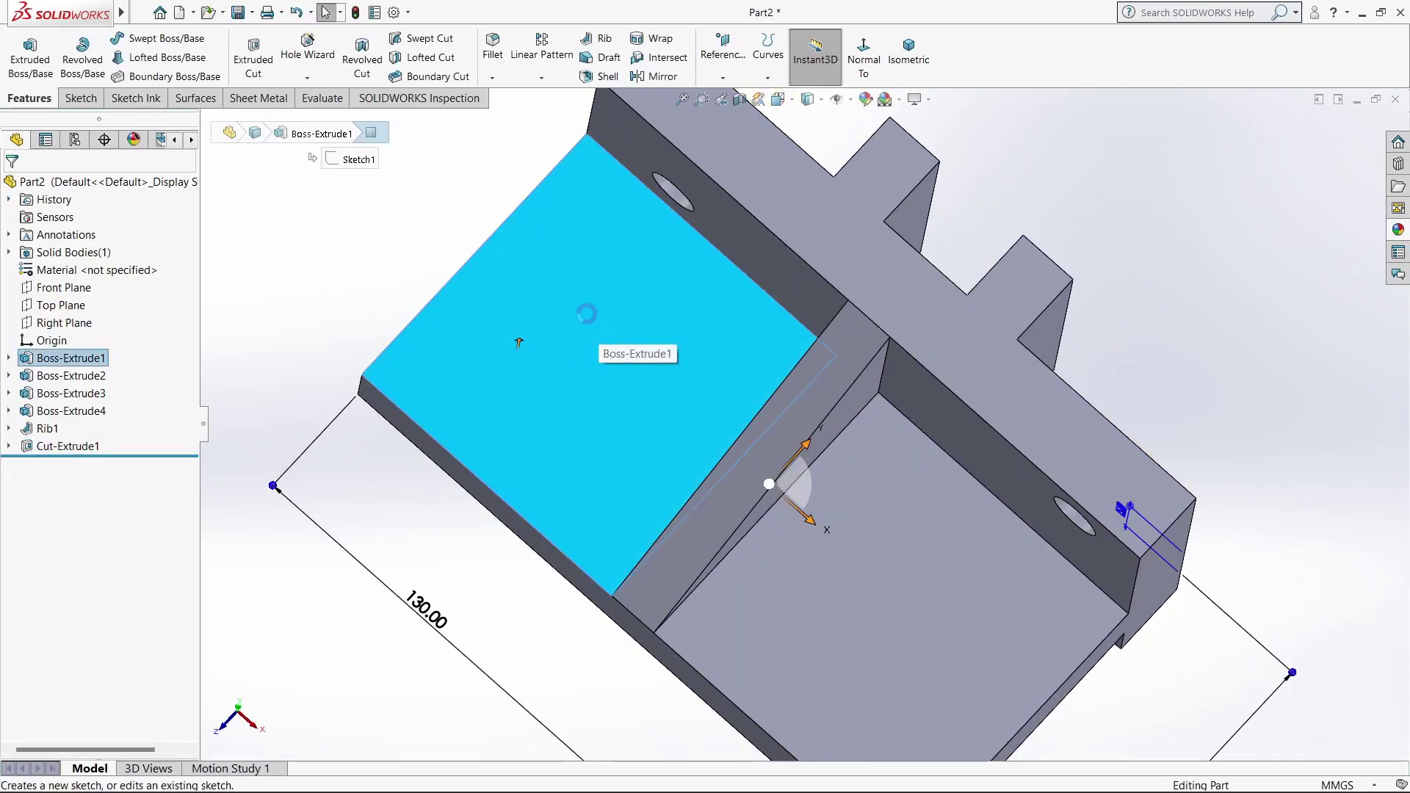
{"action": "left_click", "coordinate": [987, 59]}
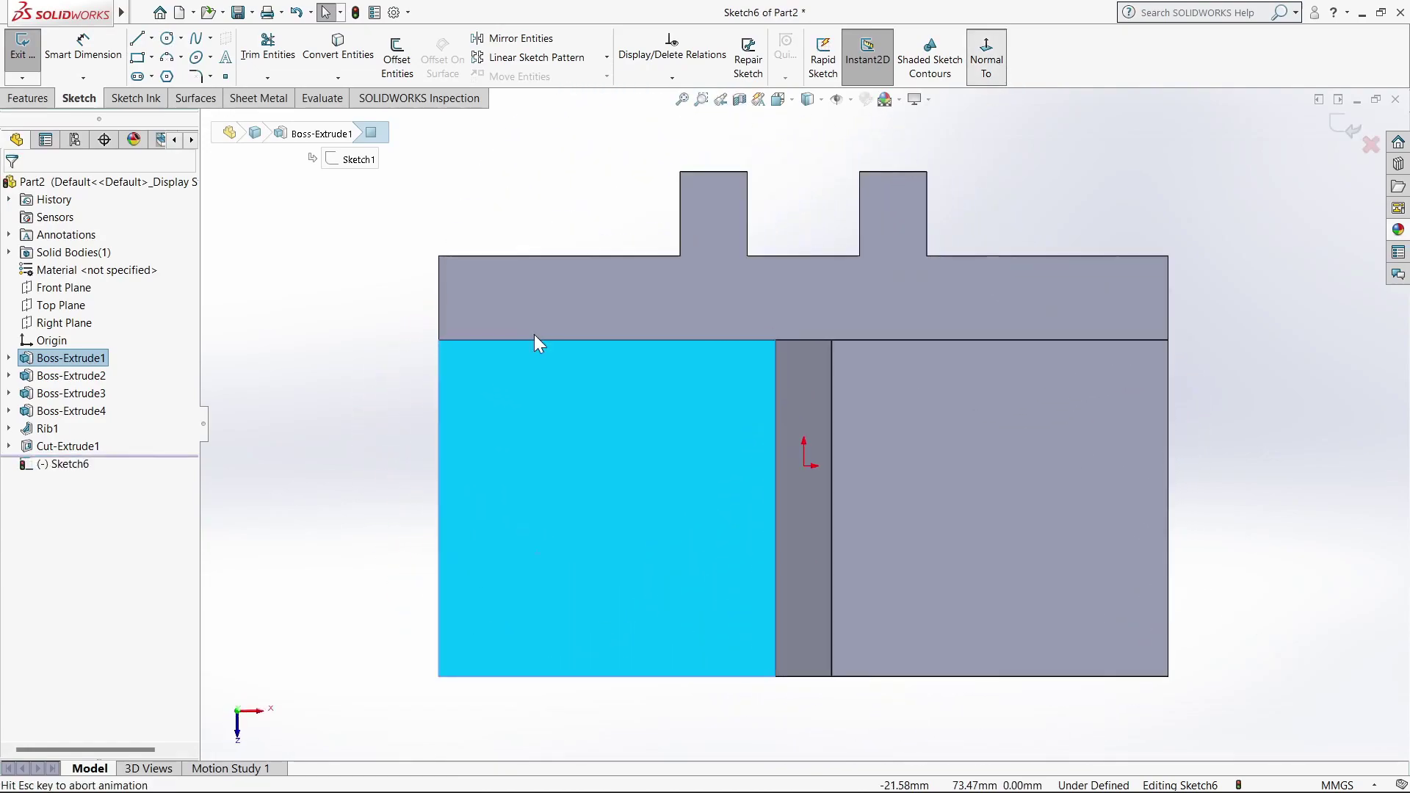
{"action": "left_click", "coordinate": [307, 345]}
- Draw two circles on the base, one lower-left and one upper-right
{"action": "left_click", "coordinate": [168, 39]}
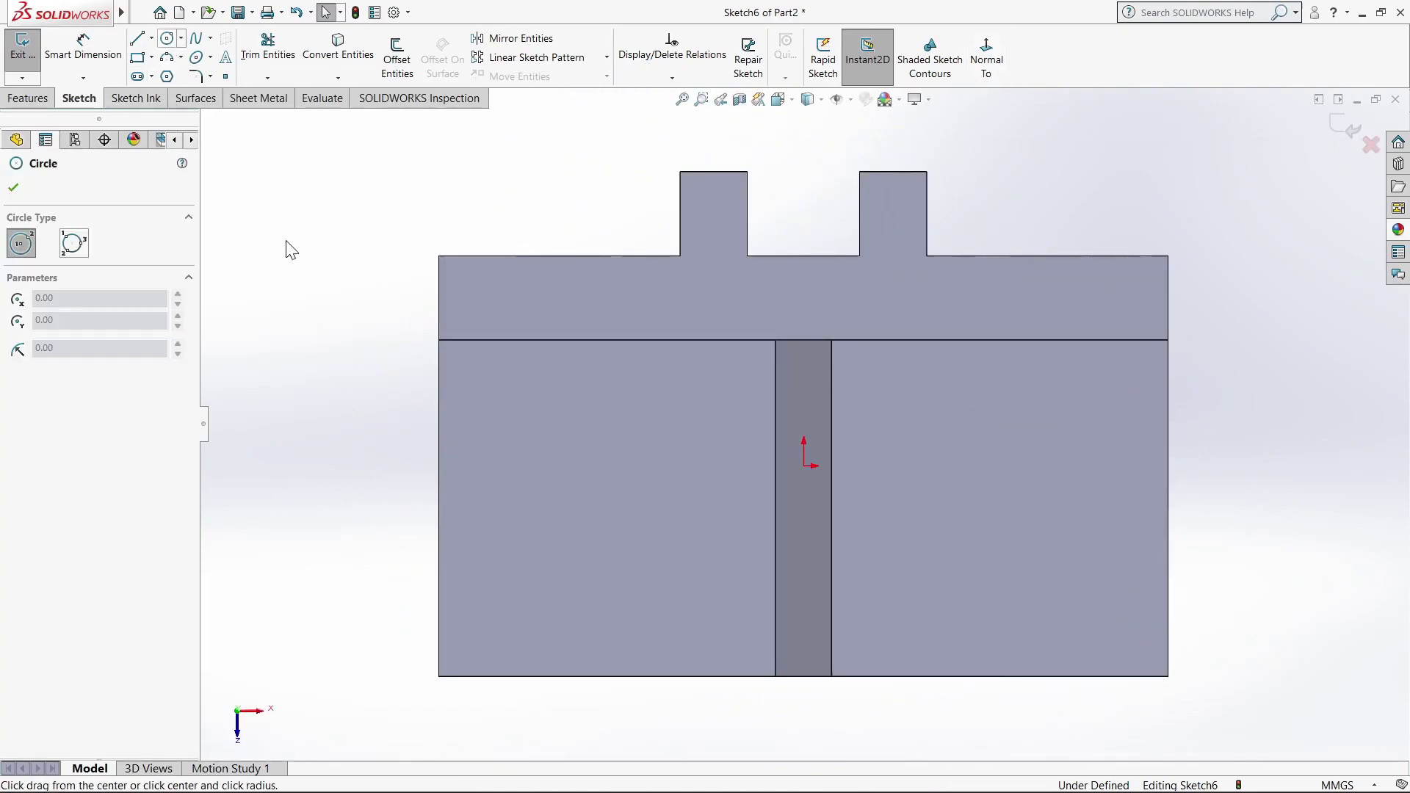
{"action": "left_click", "coordinate": [538, 576]}
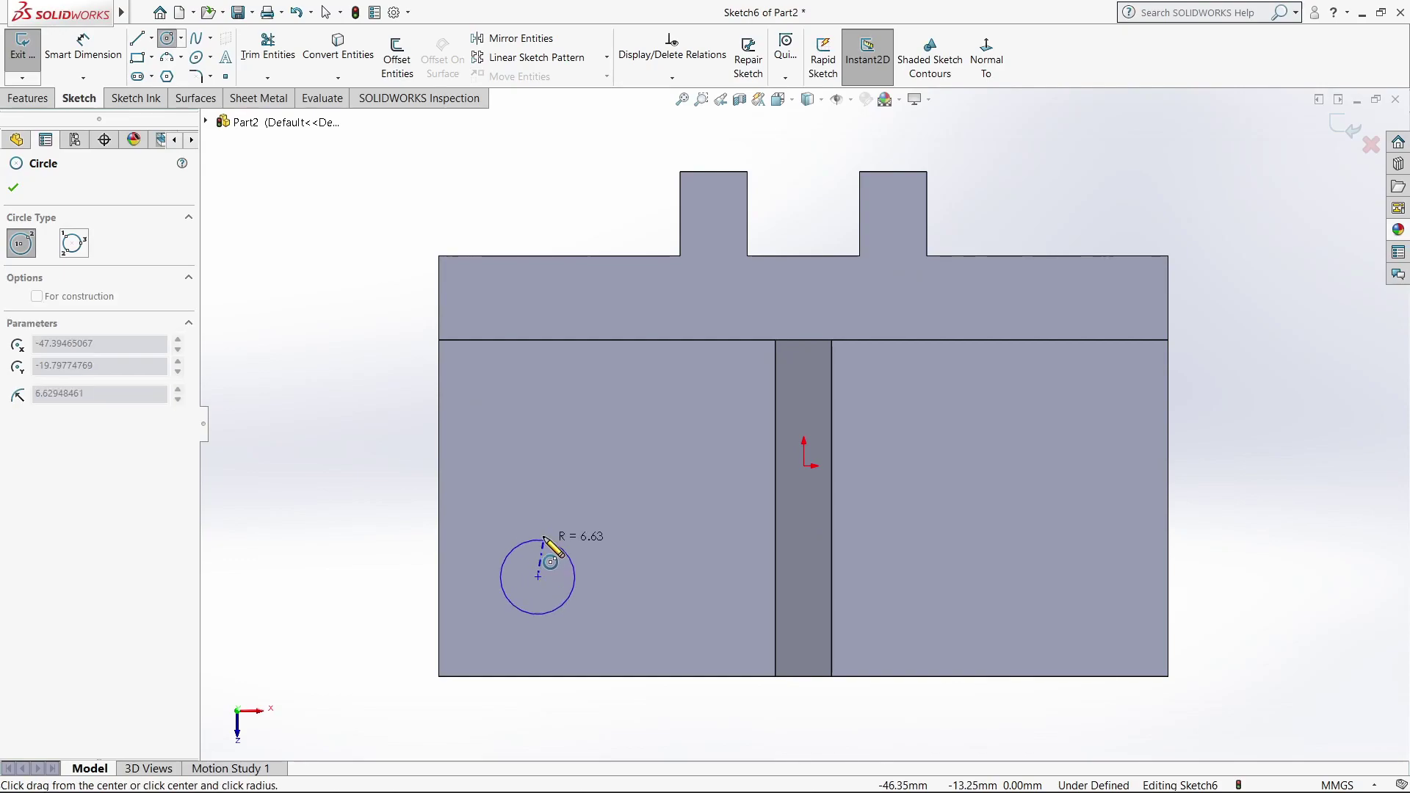
{"action": "left_click", "coordinate": [560, 541]}
{"action": "left_click", "coordinate": [1091, 408]}
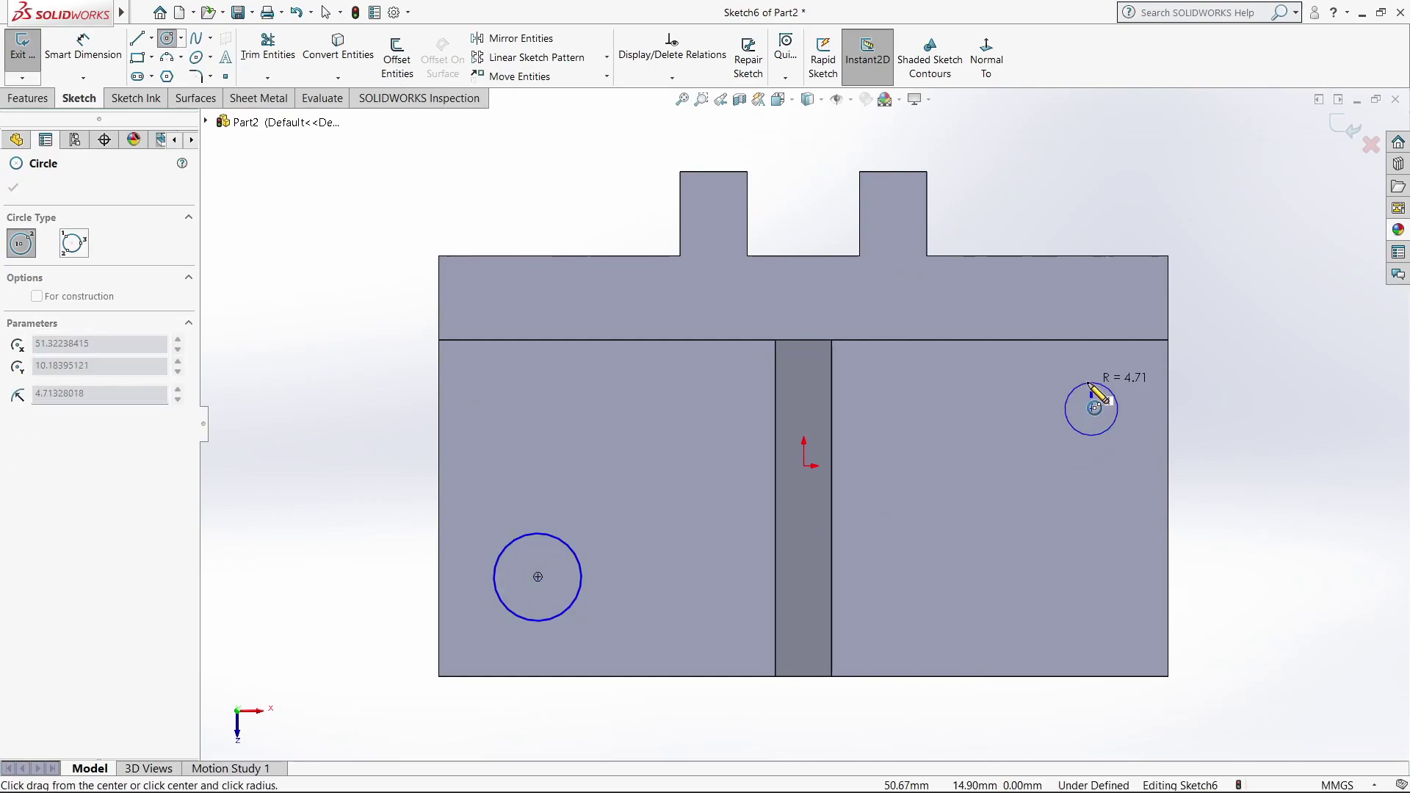
{"action": "left_click", "coordinate": [1113, 386]}
{"action": "left_click", "coordinate": [63, 64]}
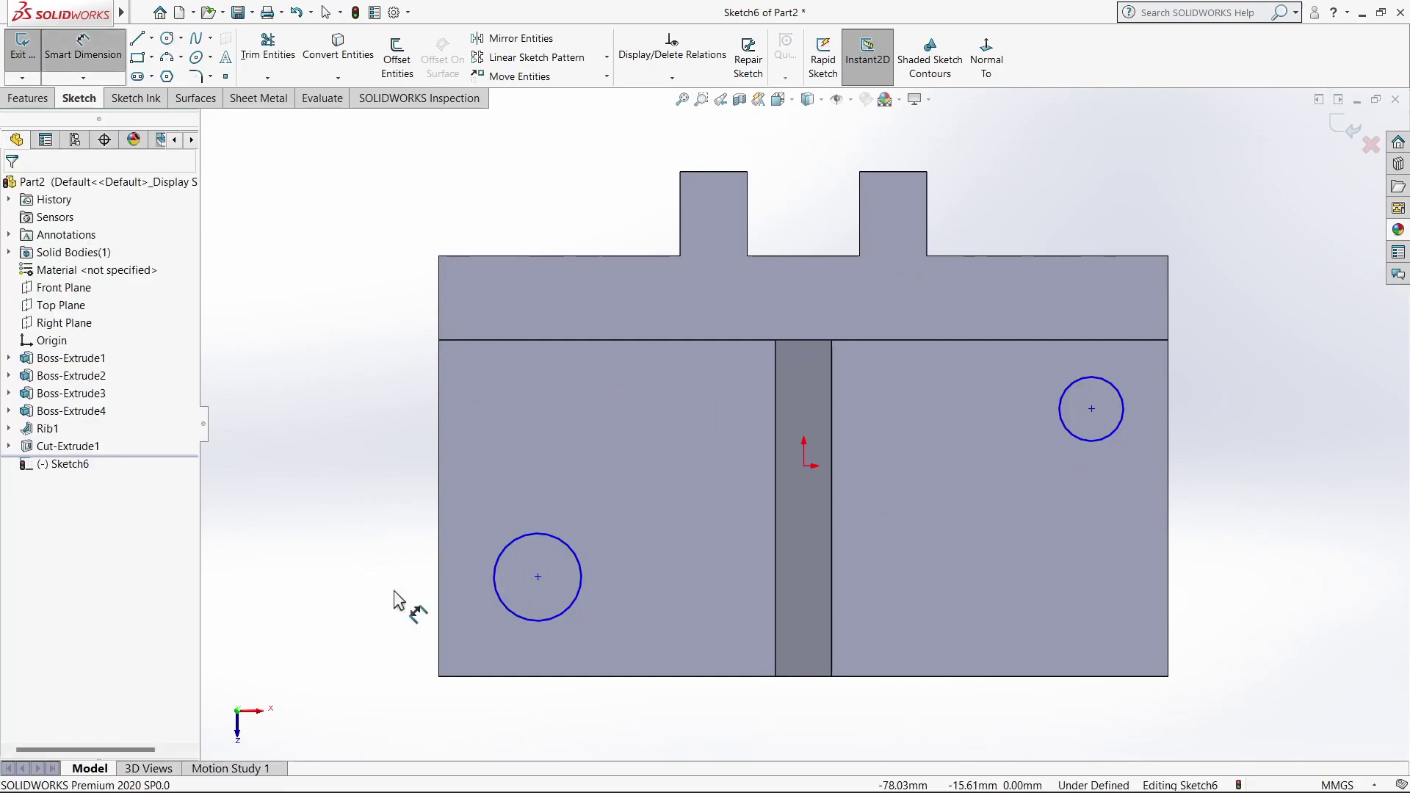
- Locate the lower-left circle 15 mm from the left and bottom edges
{"action": "left_click", "coordinate": [441, 616]}
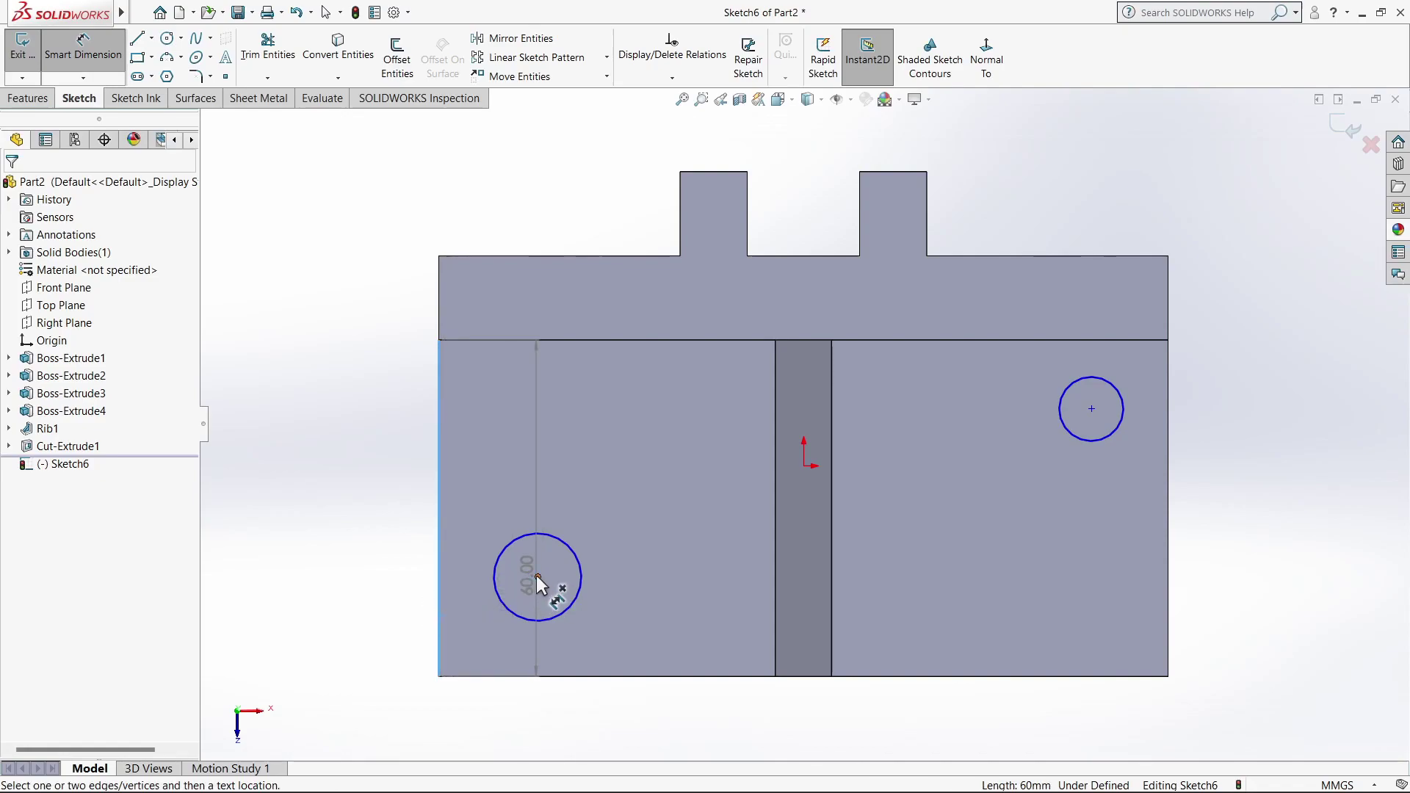
{"action": "left_click", "coordinate": [537, 576]}
{"action": "left_click", "coordinate": [498, 491]}
{"action": "type", "text": "15"}
{"action": "key", "text": "Return"}
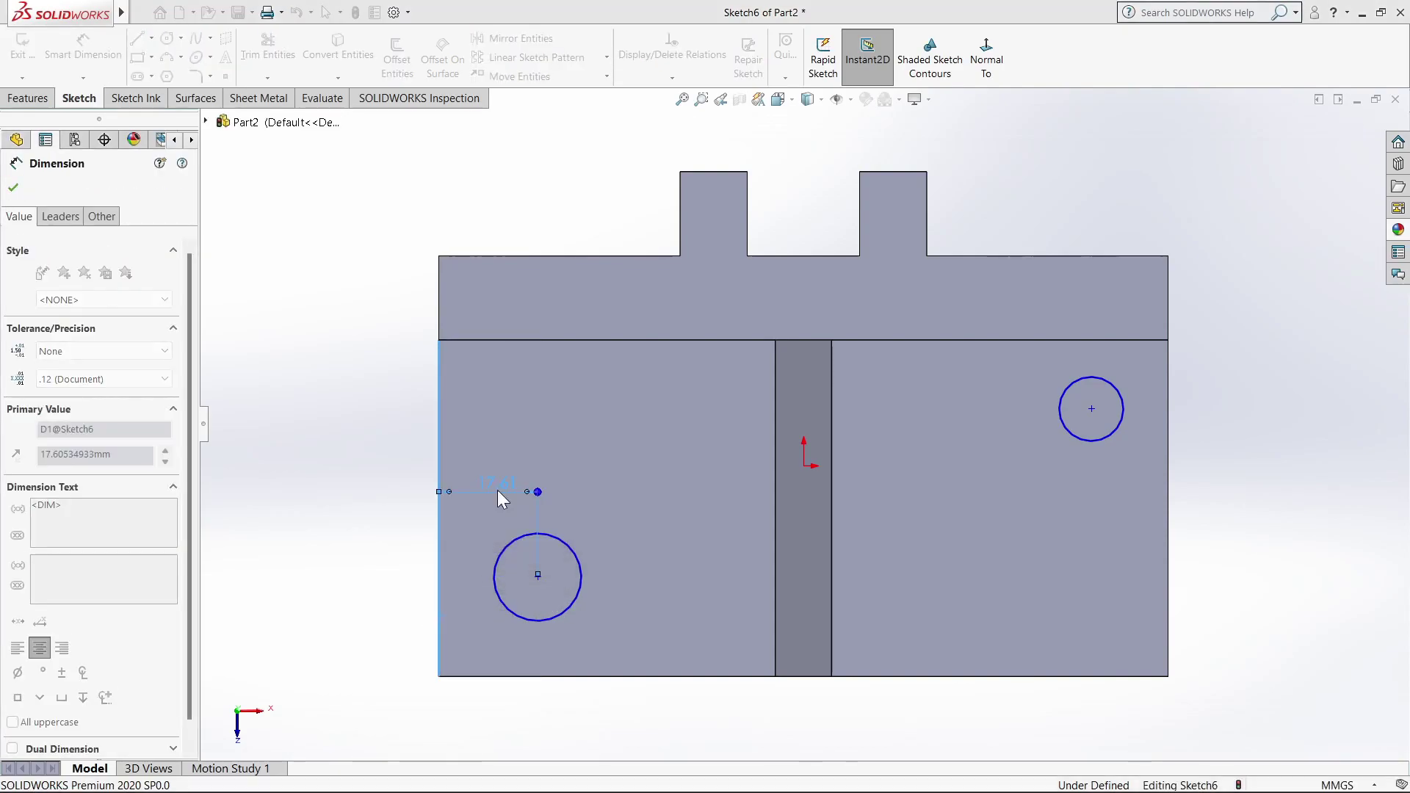
{"action": "left_click", "coordinate": [530, 677]}
{"action": "left_click", "coordinate": [522, 580]}
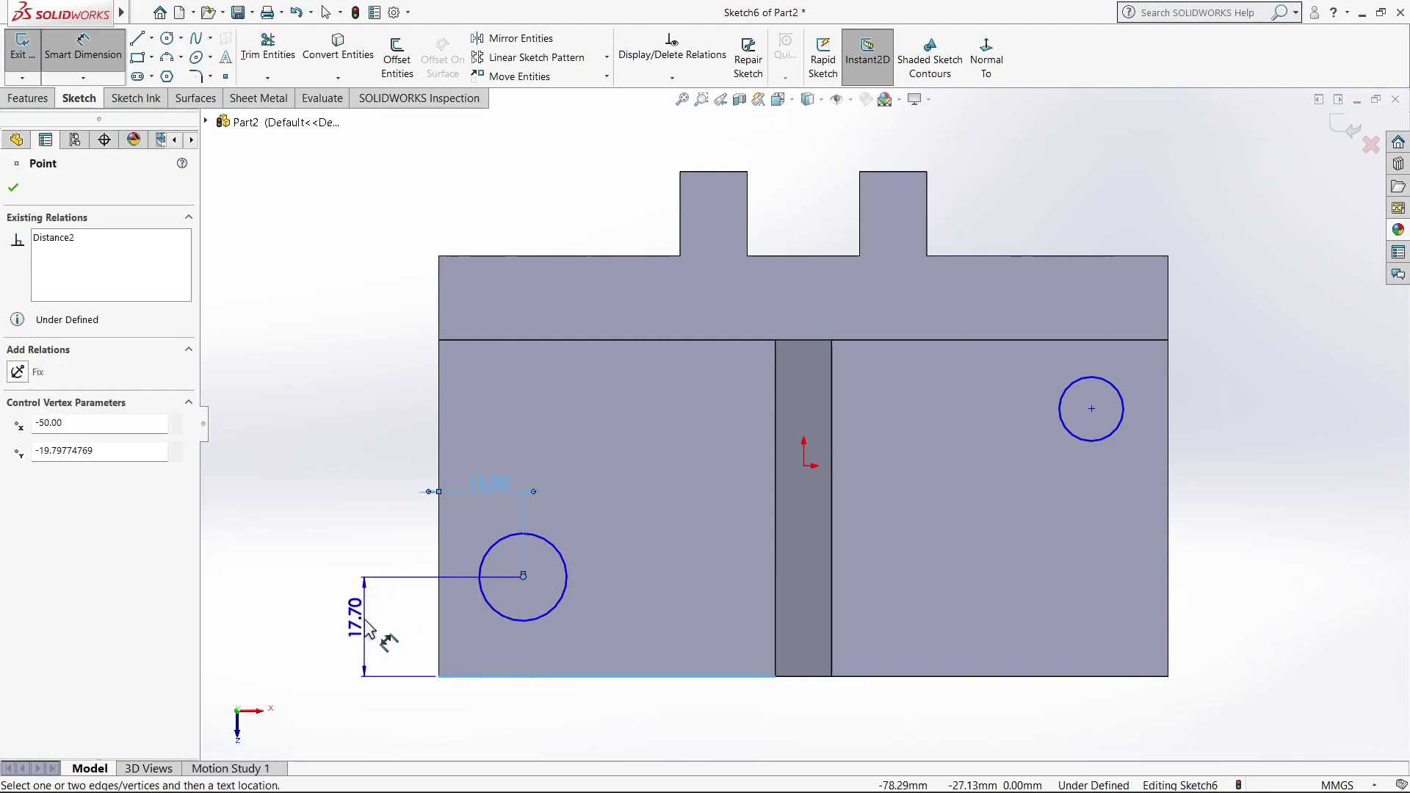
{"action": "left_click", "coordinate": [403, 606]}
{"action": "type", "text": "5"}
{"action": "key", "text": "Return"}
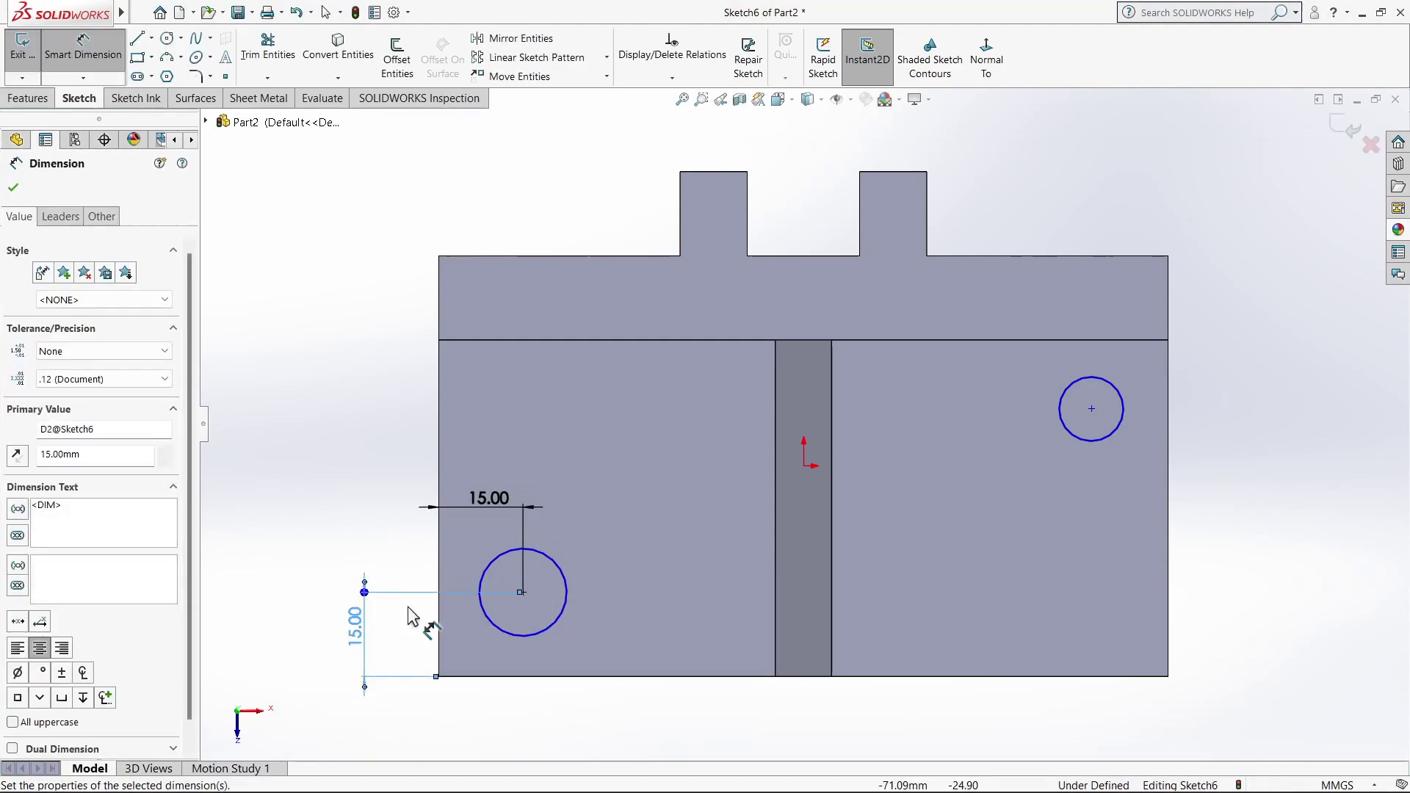
{"action": "key", "text": "Escape"}
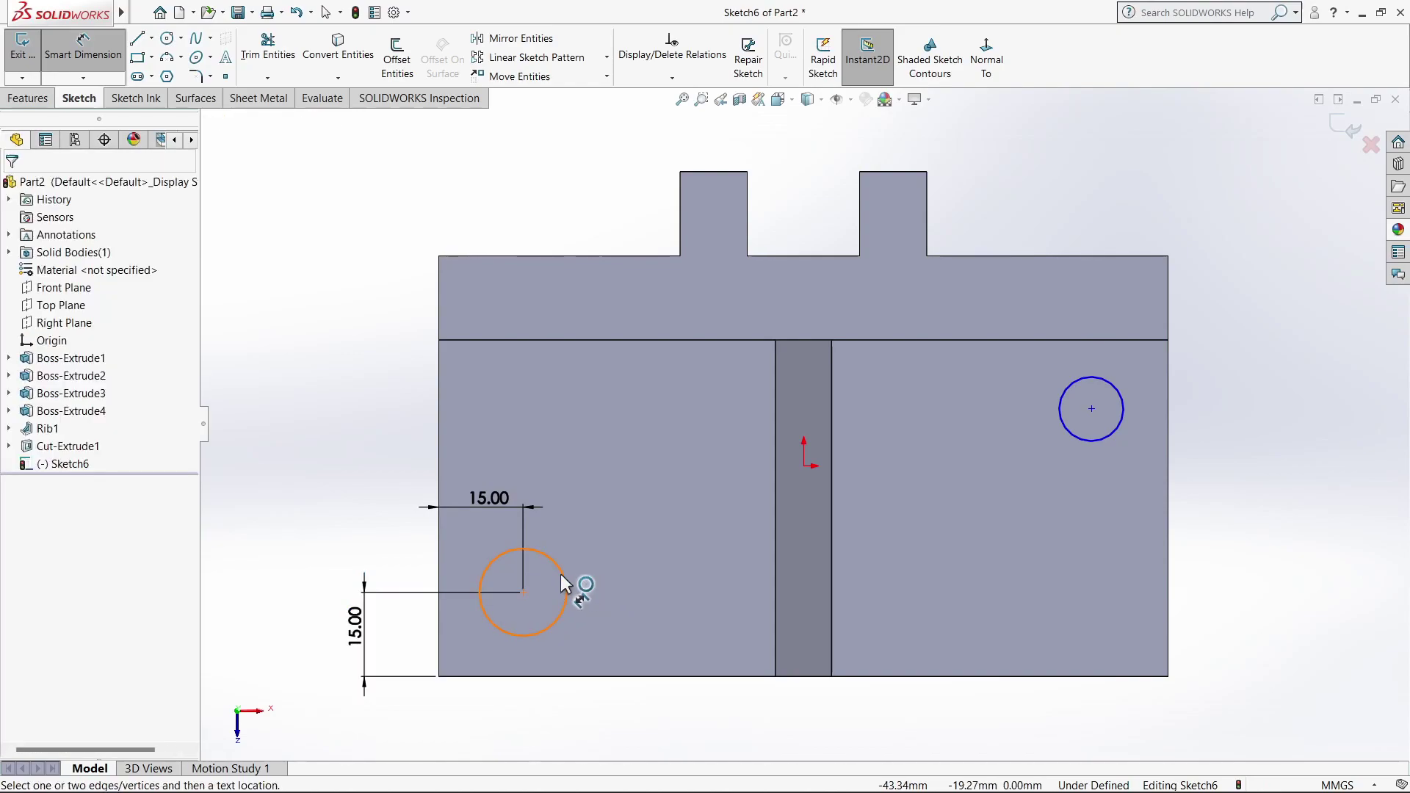
- Set the lower-left circle's diameter to 16 mm
{"action": "left_click", "coordinate": [563, 576]}
{"action": "left_click", "coordinate": [637, 477]}
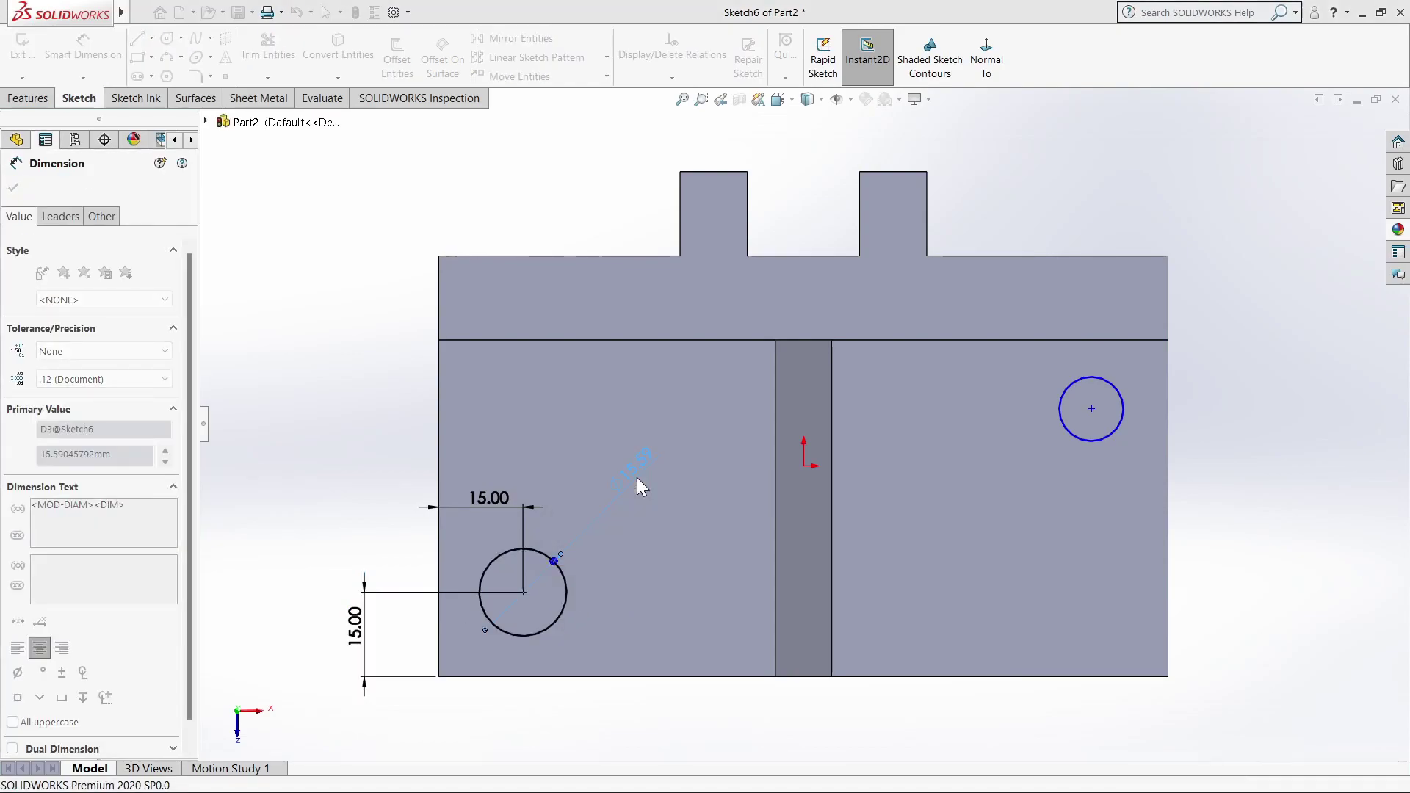
{"action": "type", "text": "16"}
{"action": "key", "text": "Return"}
{"action": "left_click", "coordinate": [13, 188]}
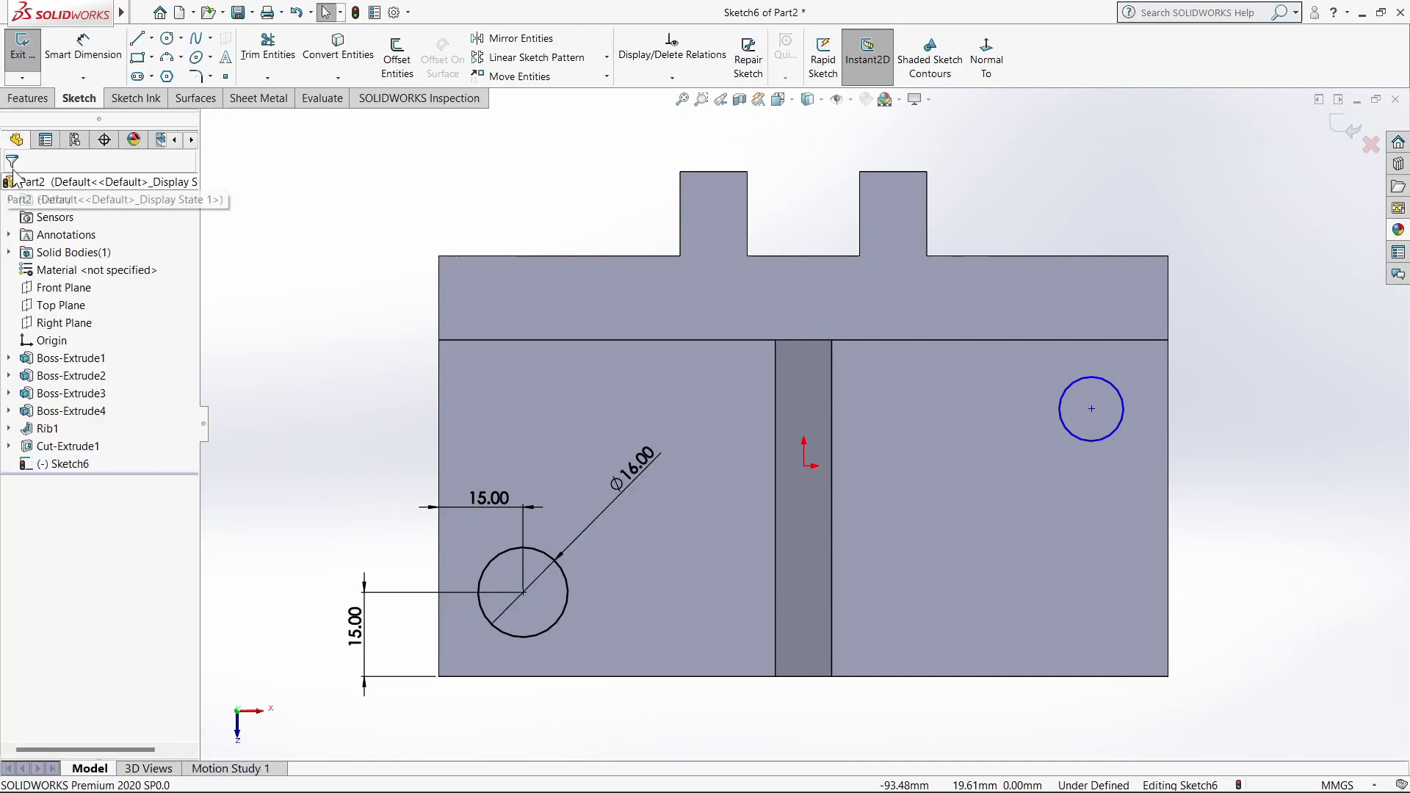
- Locate the upper-right circle 15 mm from the right and top edges
{"action": "left_click", "coordinate": [1092, 409]}
{"action": "left_click", "coordinate": [1172, 413]}
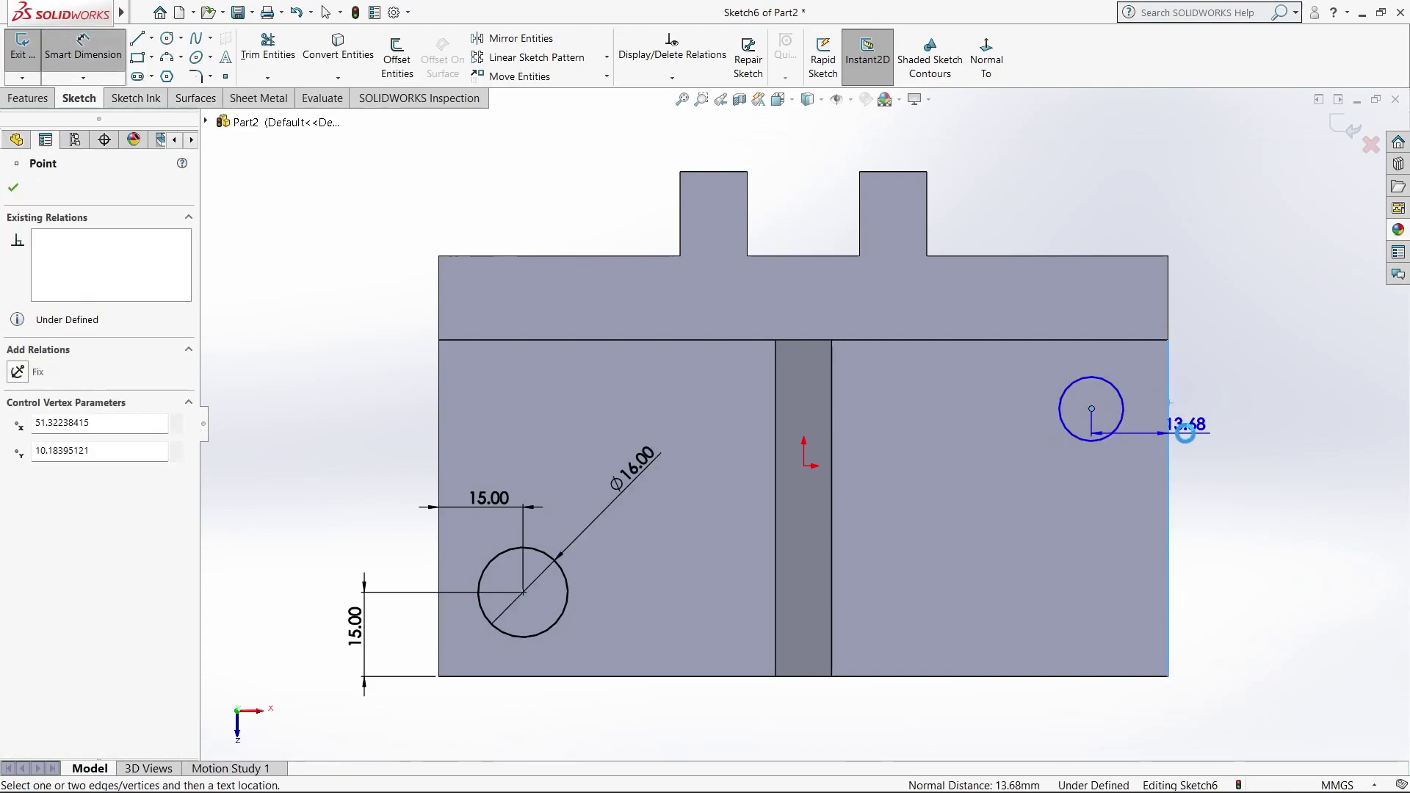
{"action": "type", "text": "15.00mm"}
{"action": "key", "text": "Return"}
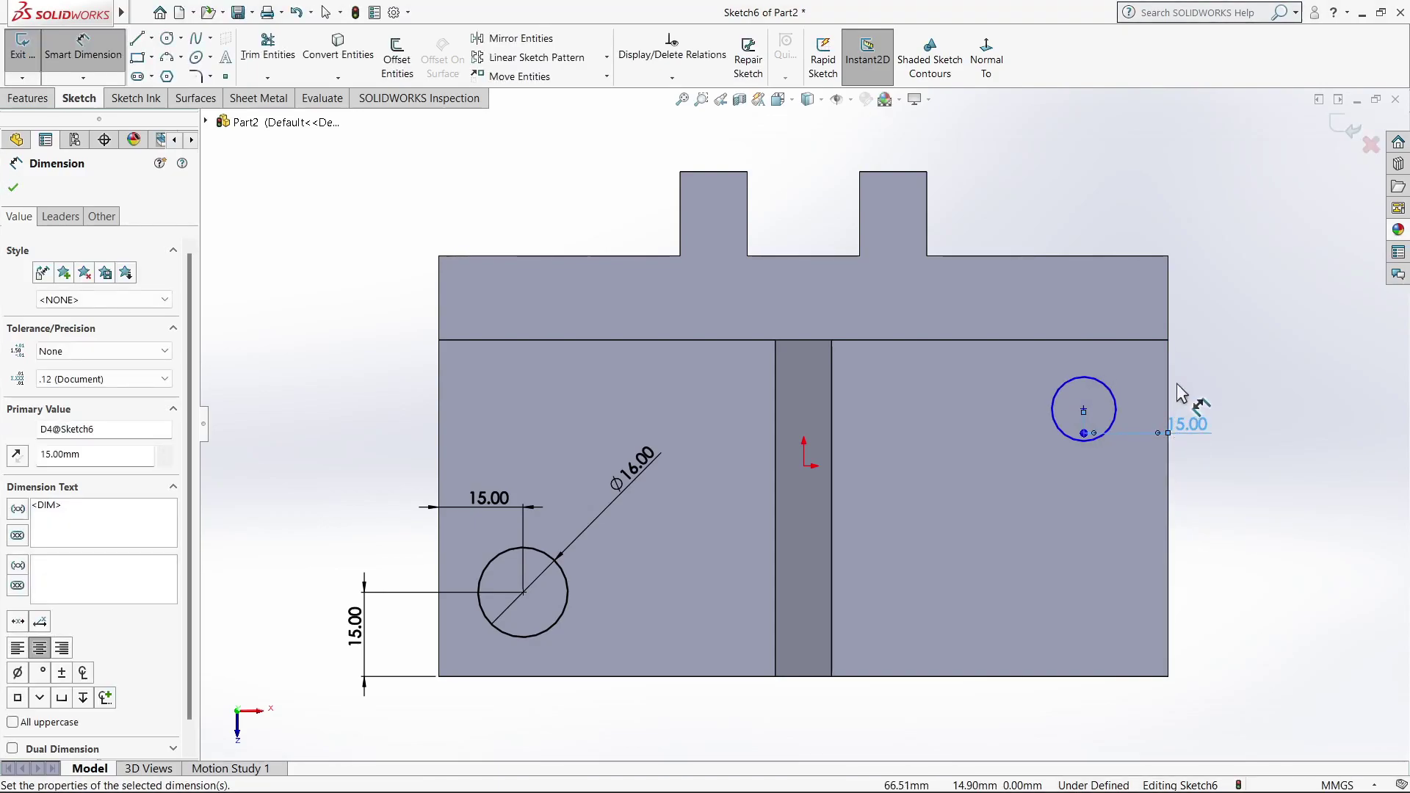
{"action": "left_click", "coordinate": [1085, 409]}
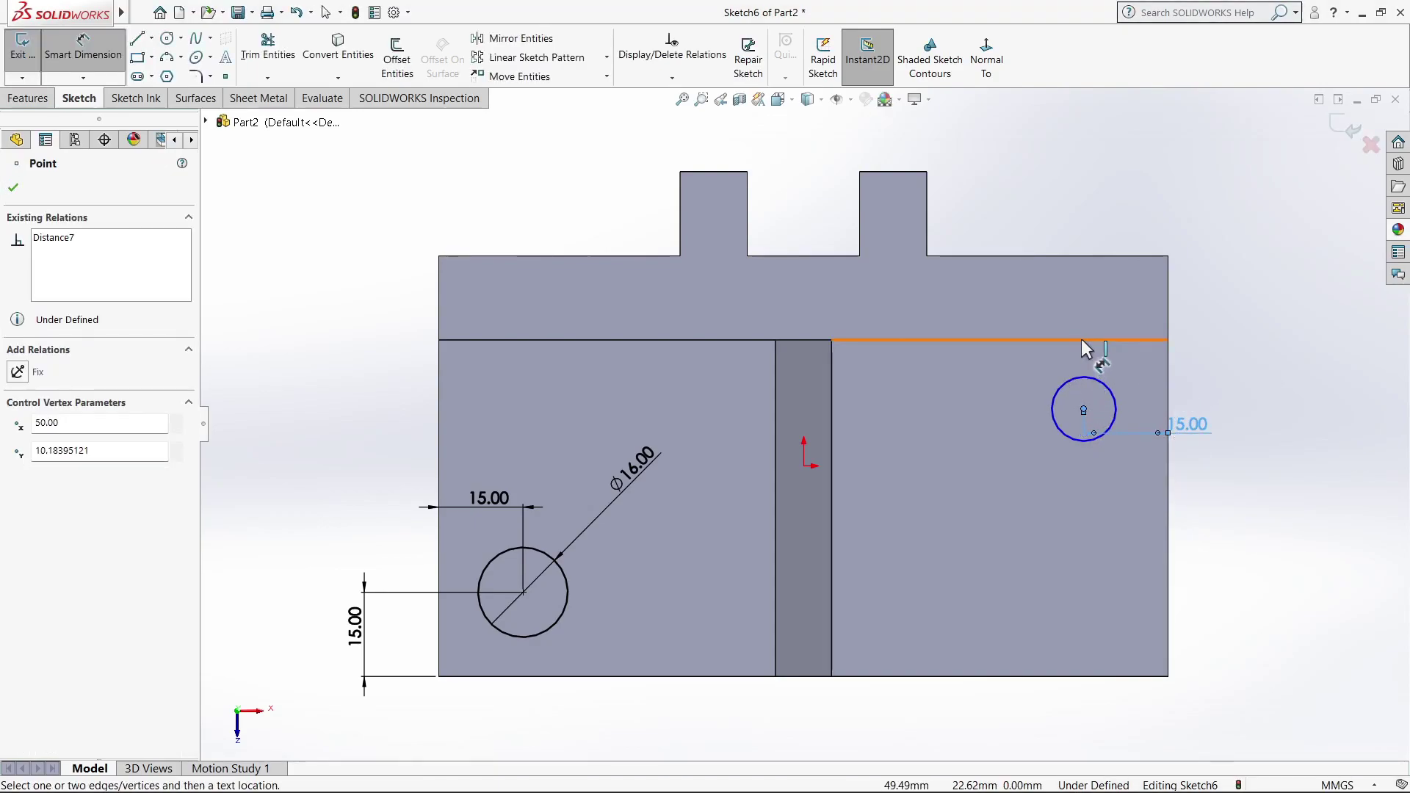
{"action": "left_click", "coordinate": [1084, 340]}
{"action": "left_click", "coordinate": [1262, 378]}
{"action": "type", "text": "15"}
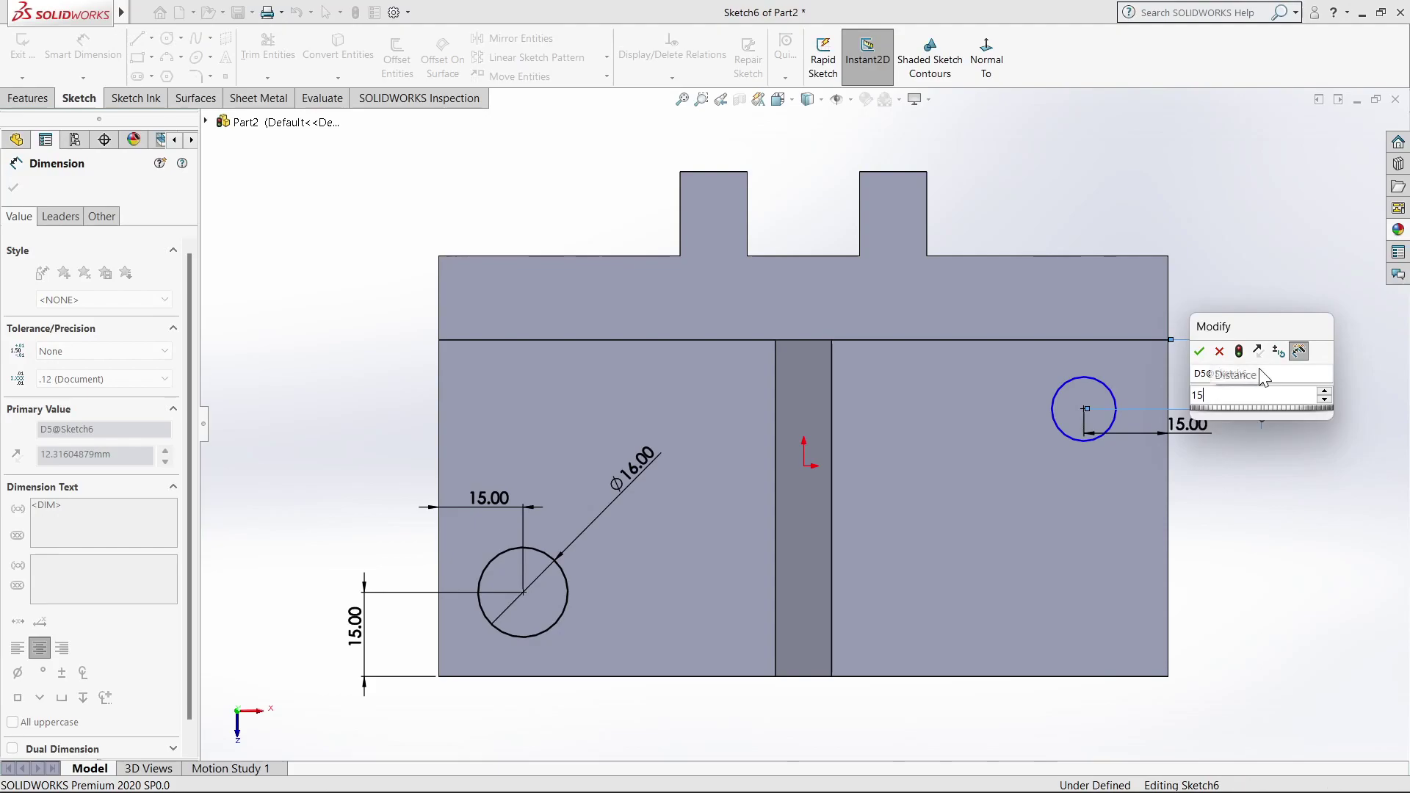
{"action": "key", "text": "Return"}
- Set the upper-right circle's diameter to 16 mm
{"action": "left_click", "coordinate": [1088, 404]}
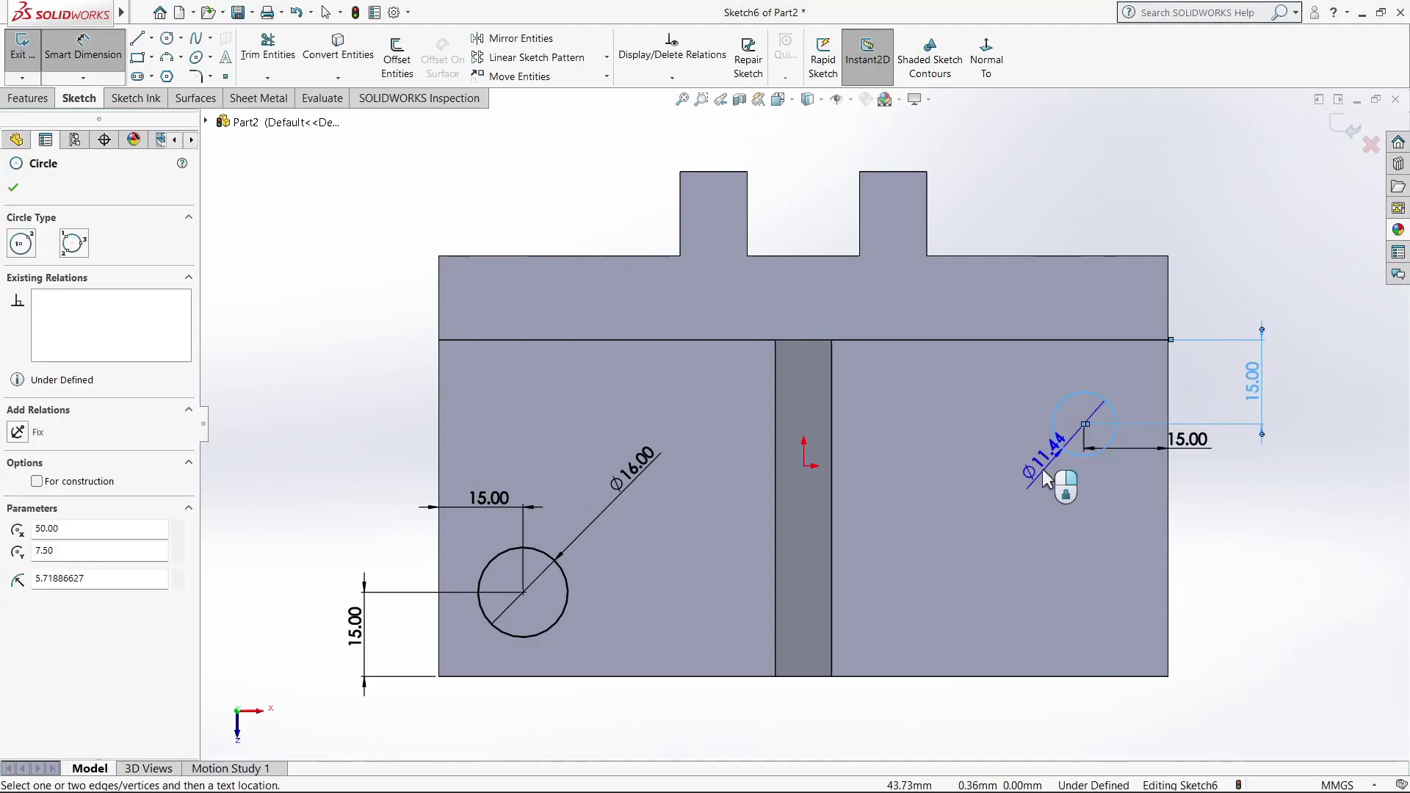
{"action": "left_click", "coordinate": [1010, 514]}
{"action": "type", "text": "16"}
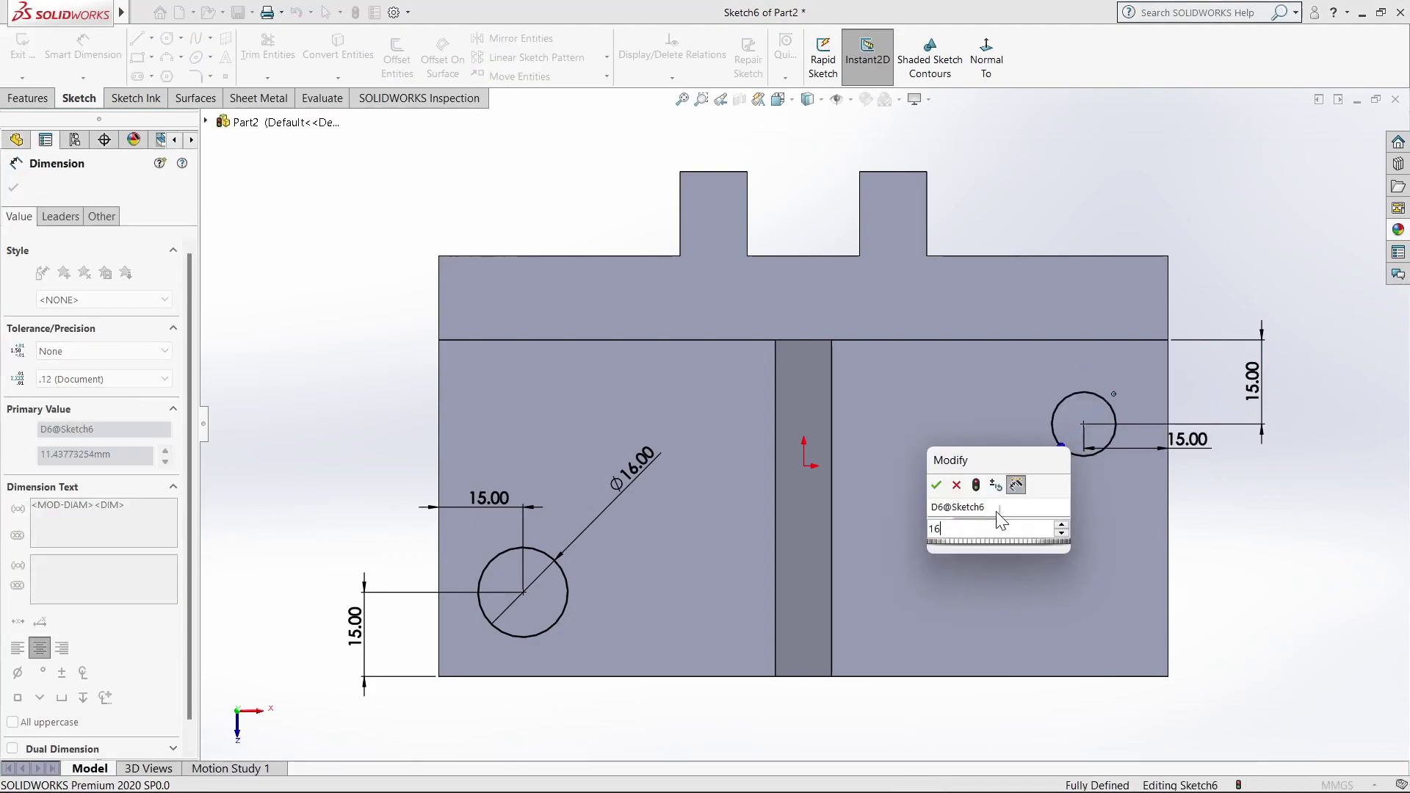
{"action": "key", "text": "Return"}
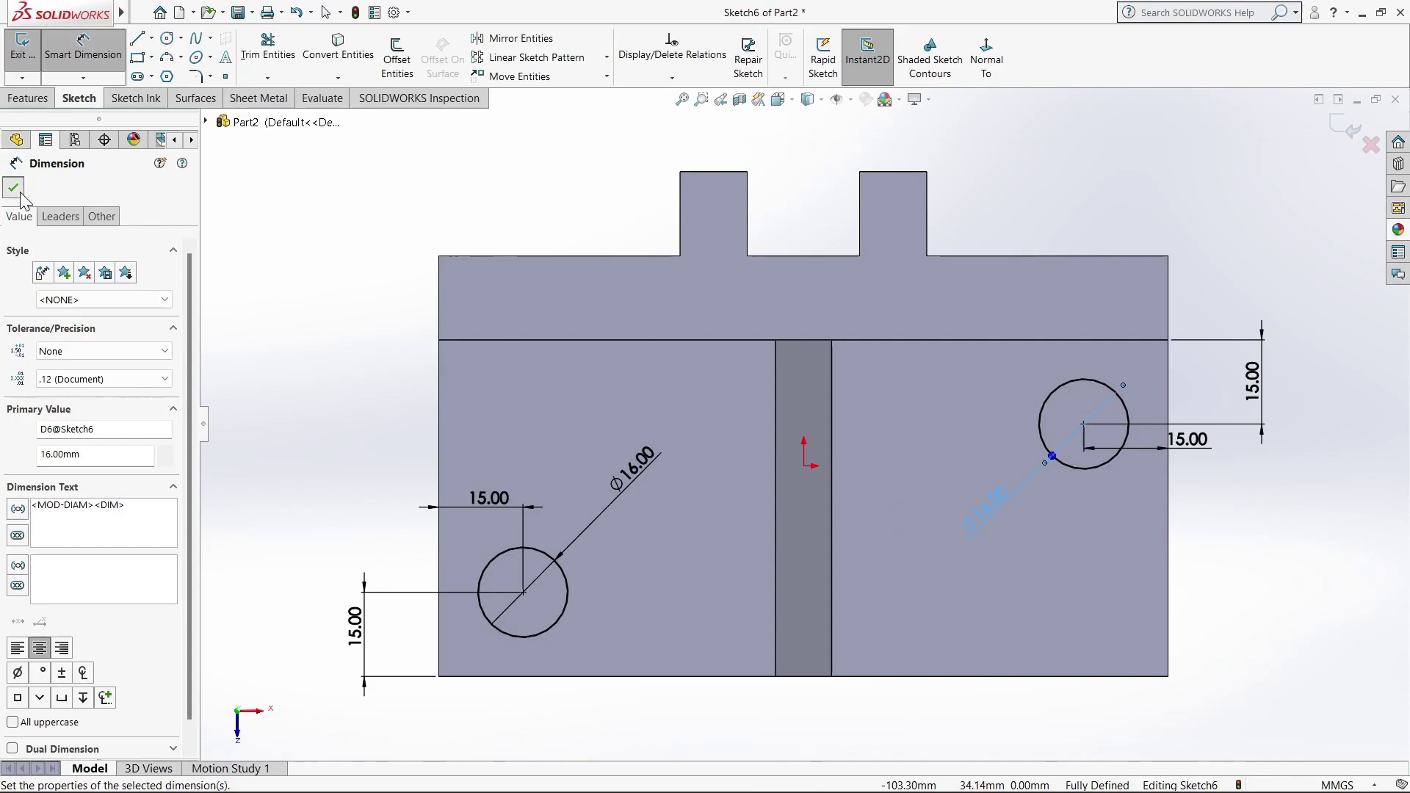
{"action": "left_click", "coordinate": [15, 188]}
- Extrude-cut both Ø16 circles 27 mm through the base plate
{"action": "left_click", "coordinate": [40, 98]}
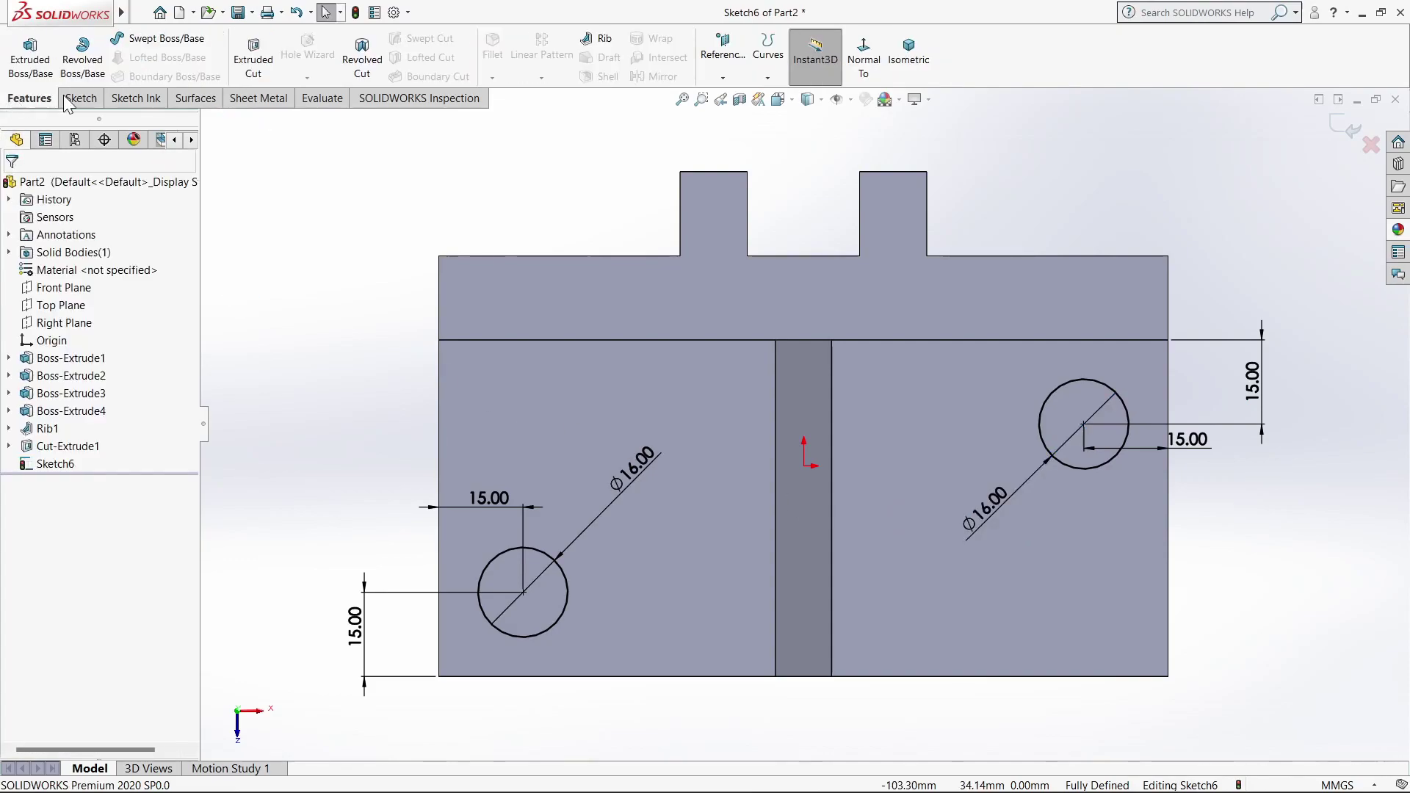
{"action": "left_click", "coordinate": [243, 55]}
{"action": "mouse_move", "coordinate": [846, 532]}
{"action": "middle_mouse_down"}
{"action": "mouse_move", "coordinate": [759, 257]}
{"action": "mouse_move", "coordinate": [673, 329]}
{"action": "middle_mouse_up"}
{"action": "scroll", "coordinate": [672, 329], "scroll_direction": "up", "scroll_amount": 3}
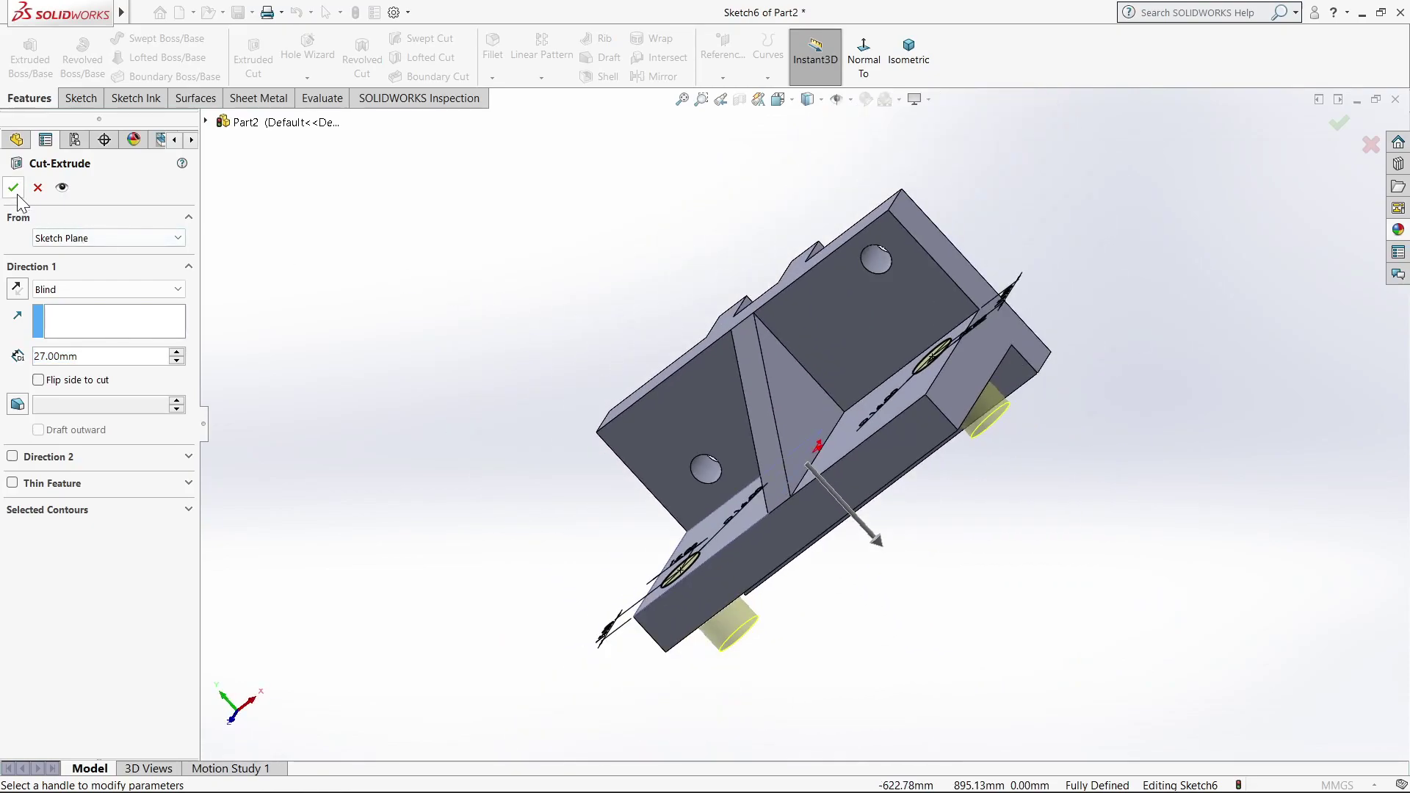
{"action": "left_click", "coordinate": [14, 191]}
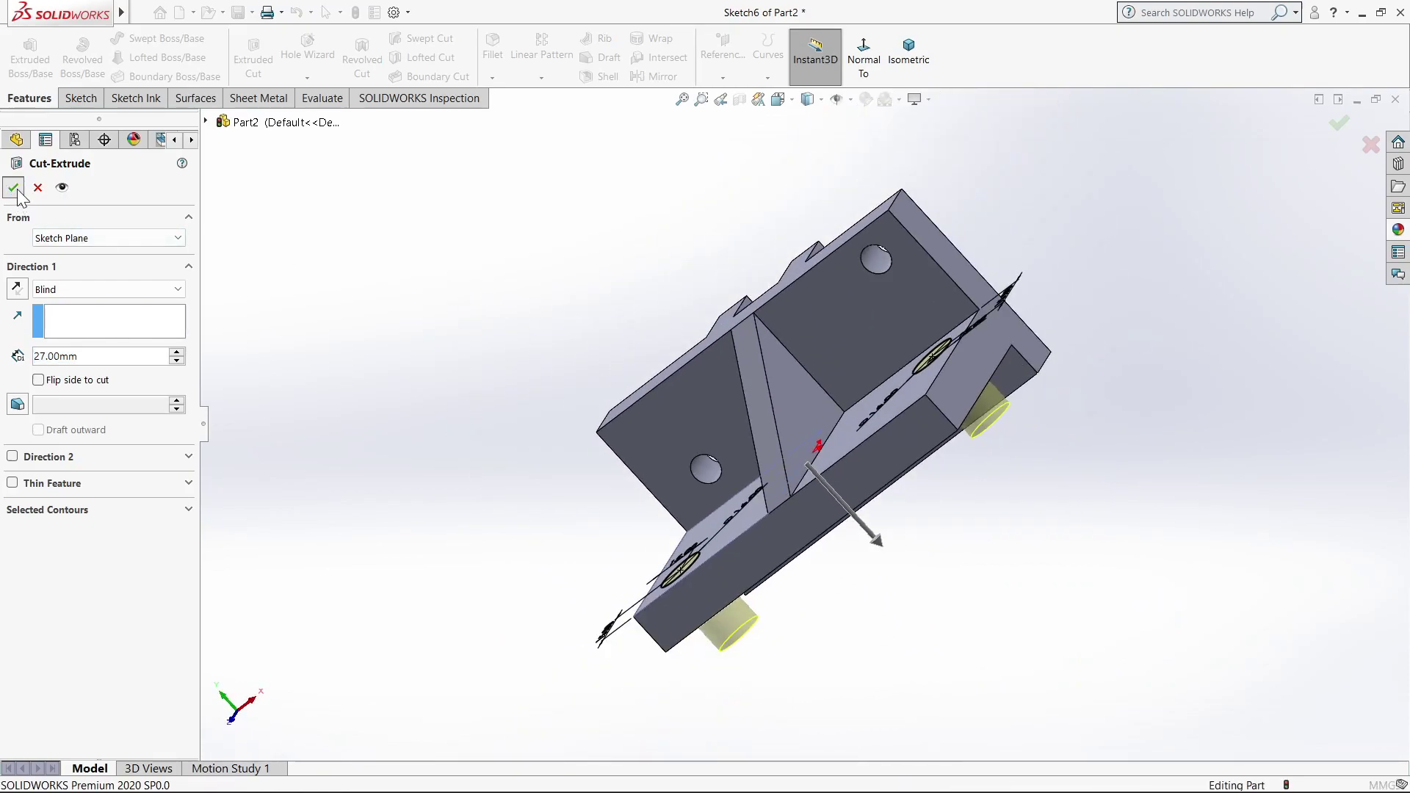
{"action": "left_click", "coordinate": [905, 47]}
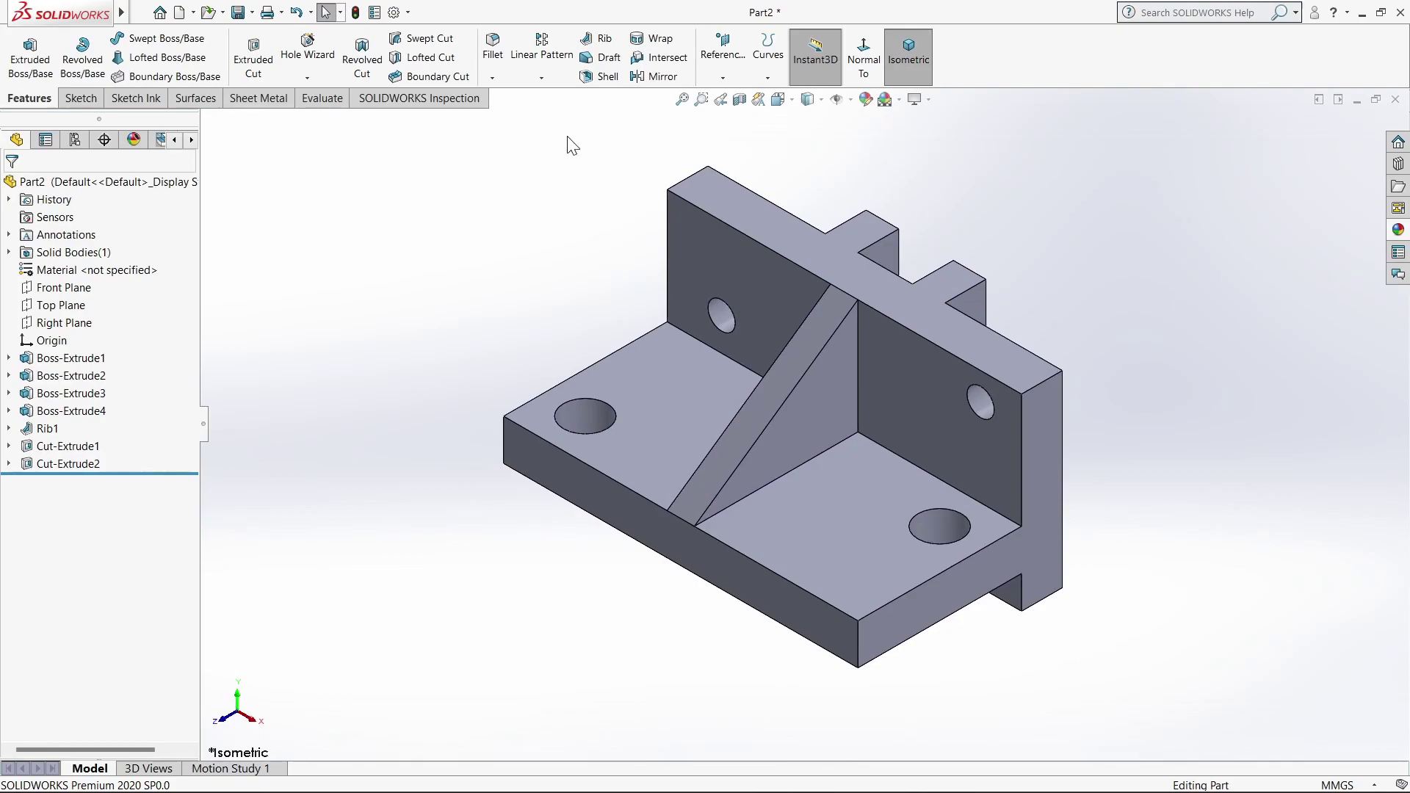
- Apply the yellow appearance to the whole bracket and inspect it from below
{"action": "left_click", "coordinate": [1399, 231]}
{"action": "left_click_drag", "start_coordinate": [1312, 487], "coordinate": [887, 514]}
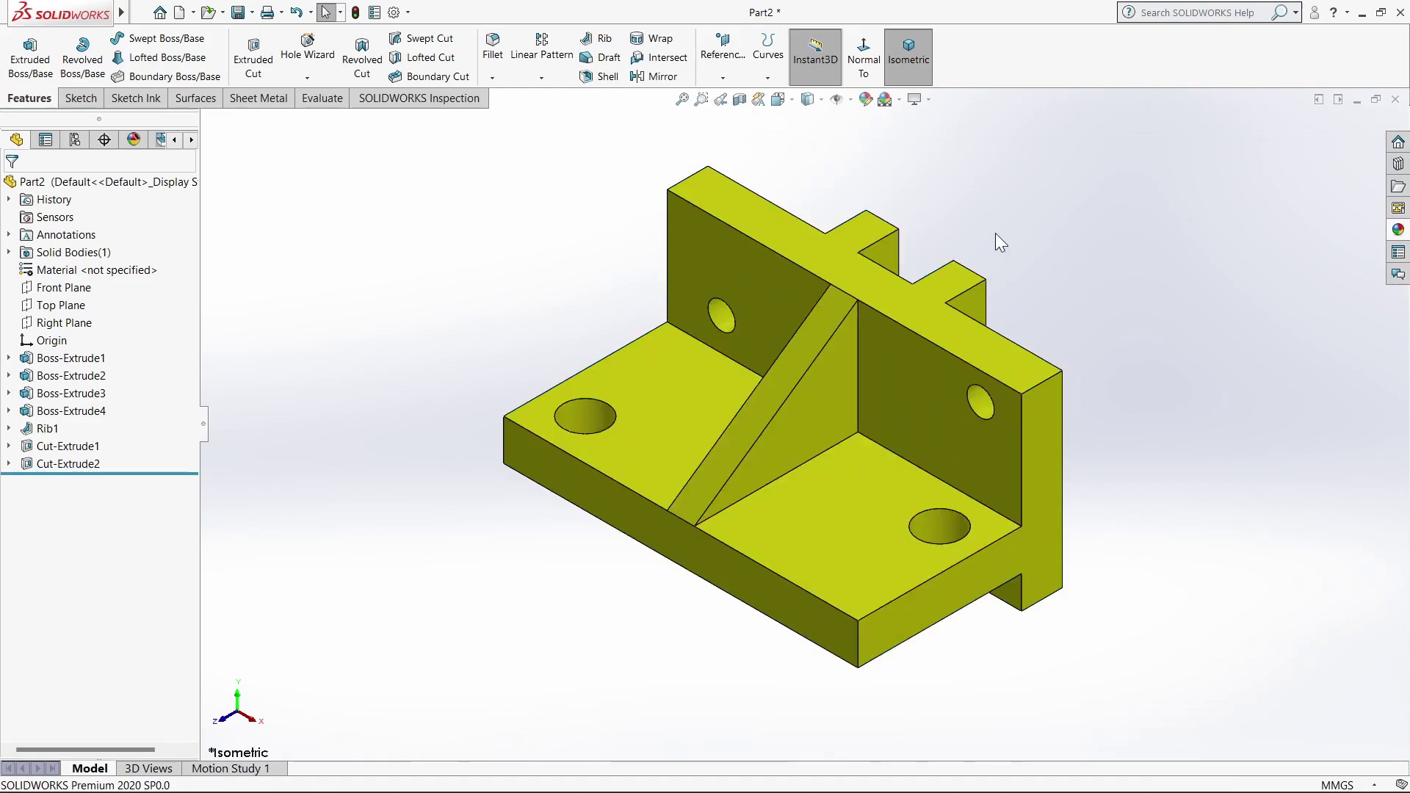
{"action": "mouse_move", "coordinate": [1014, 205]}
{"action": "middle_mouse_down"}
{"action": "mouse_move", "coordinate": [1001, 236]}
{"action": "mouse_move", "coordinate": [800, 409]}
{"action": "mouse_move", "coordinate": [758, 529]}
{"action": "mouse_move", "coordinate": [1054, 406]}
{"action": "mouse_move", "coordinate": [928, 149]}
{"action": "middle_mouse_up"}
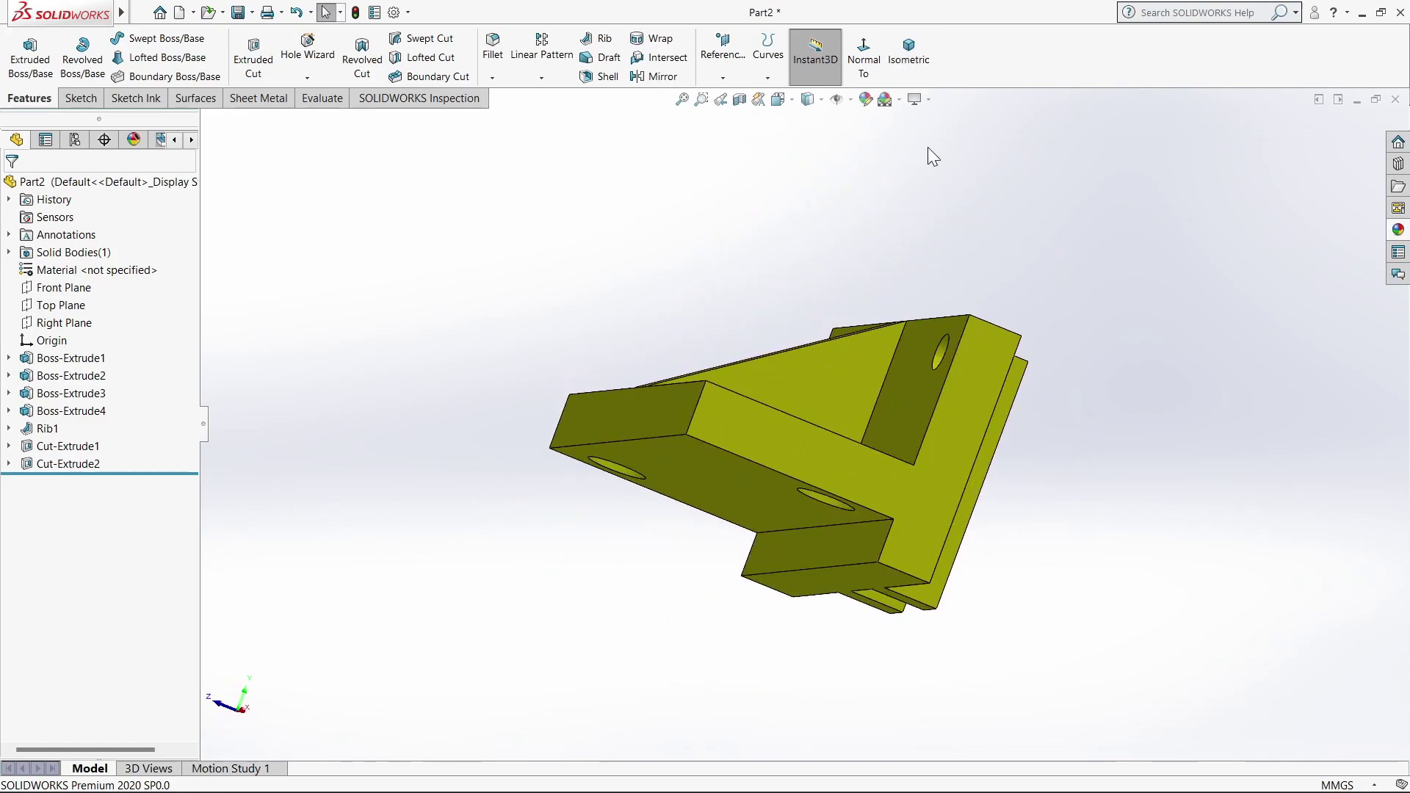
{"action": "left_click", "coordinate": [911, 55]}
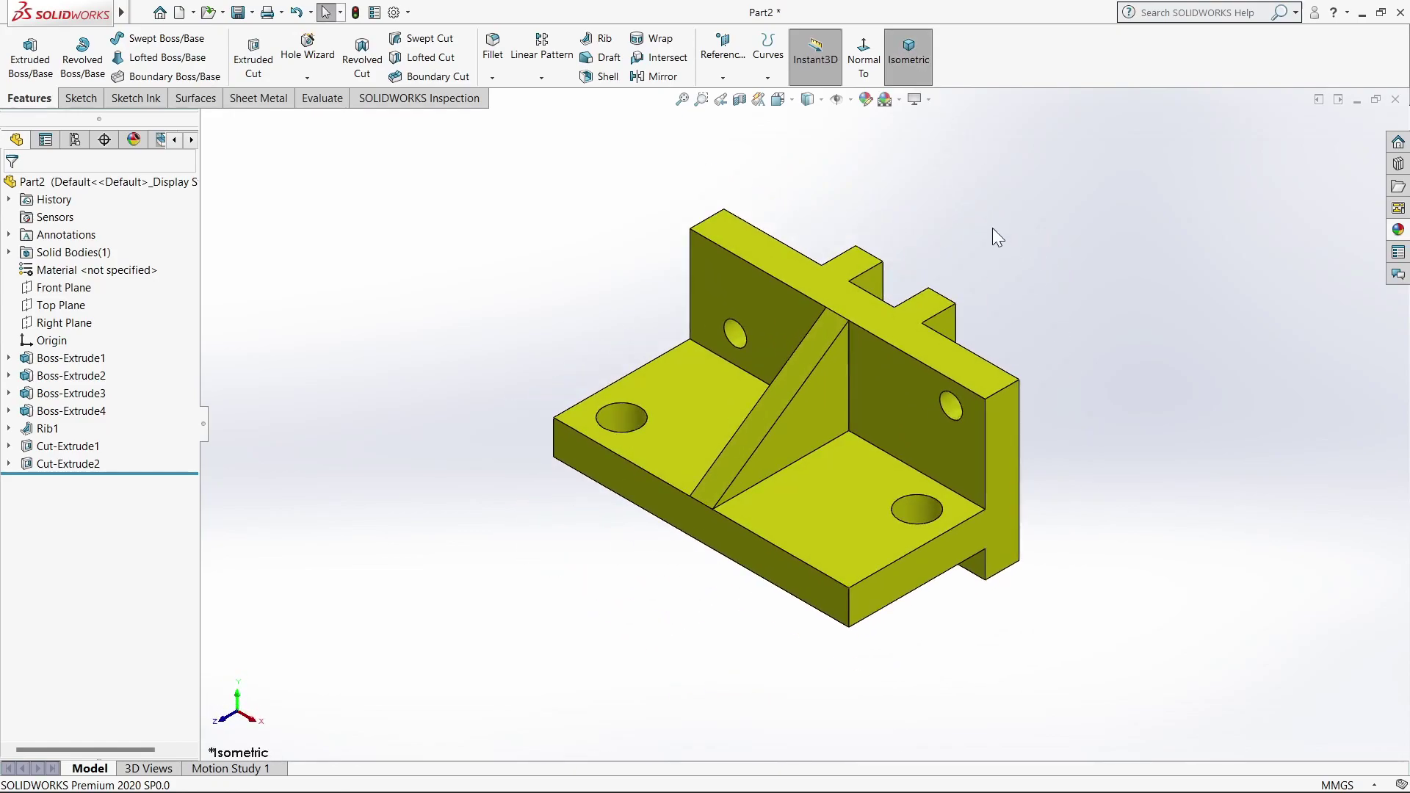